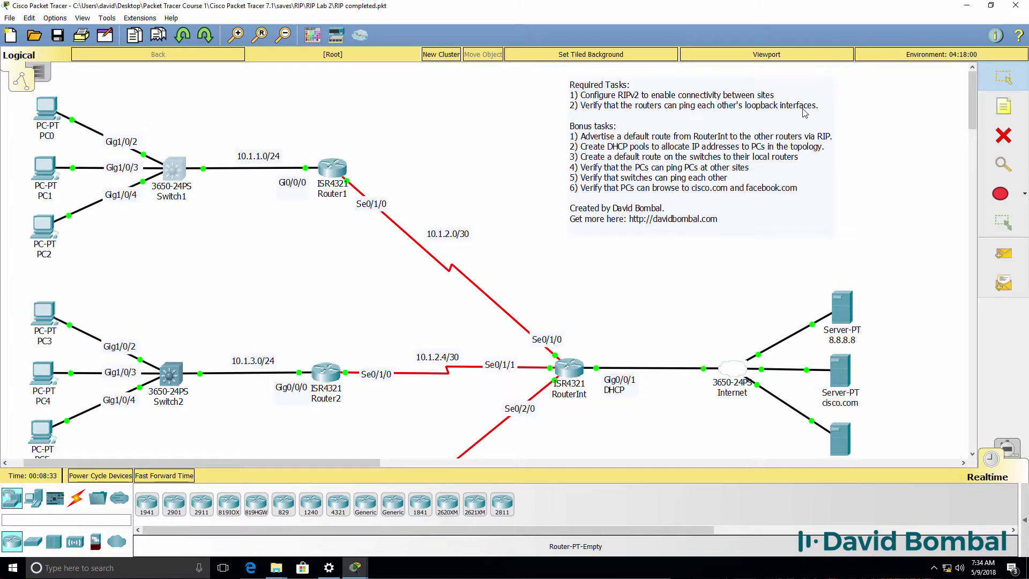
Show Router1's interface summary, highlighting 10.1.1.1, 10.1.2.2 and Loopback0 1.1.1.1.
mouse_move(355, 566)
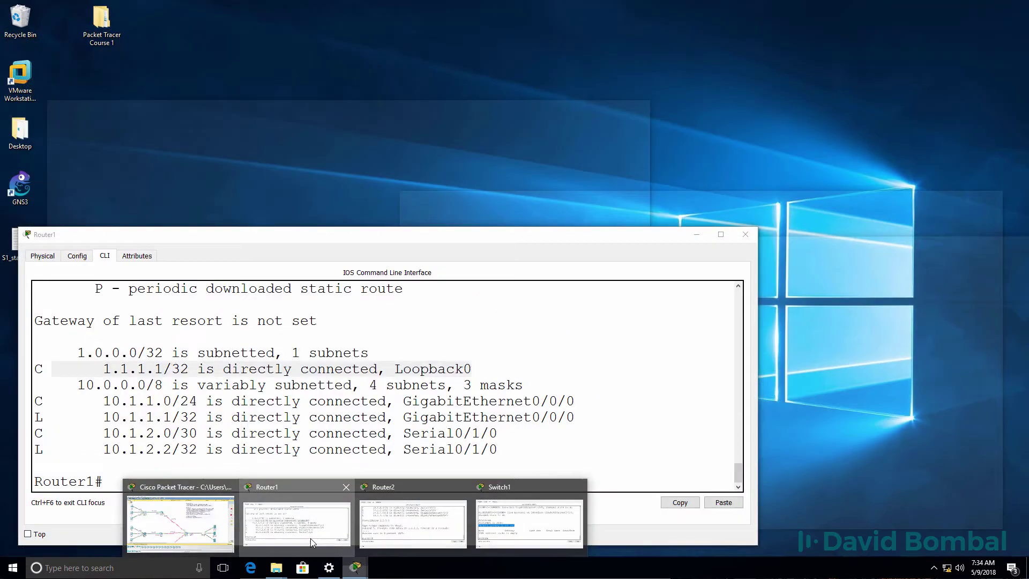
click(312, 543)
text(sh ip int brief)
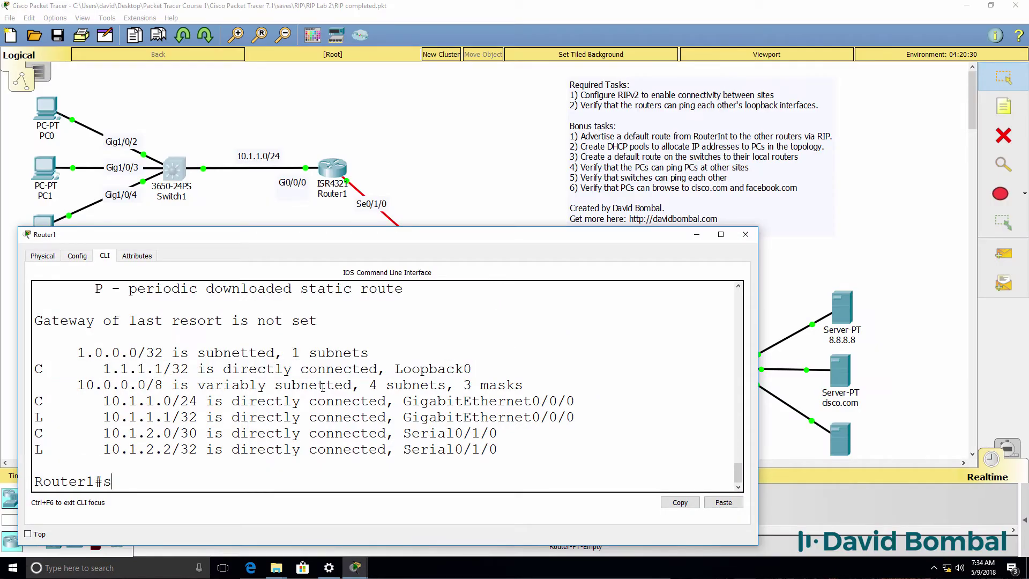
key(Return)
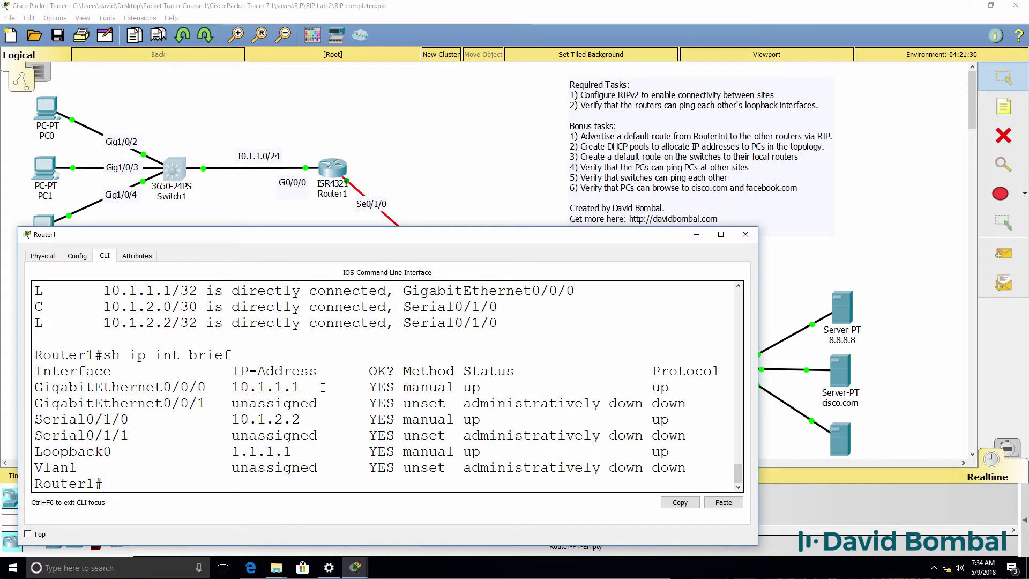
drag(326, 388, 228, 386)
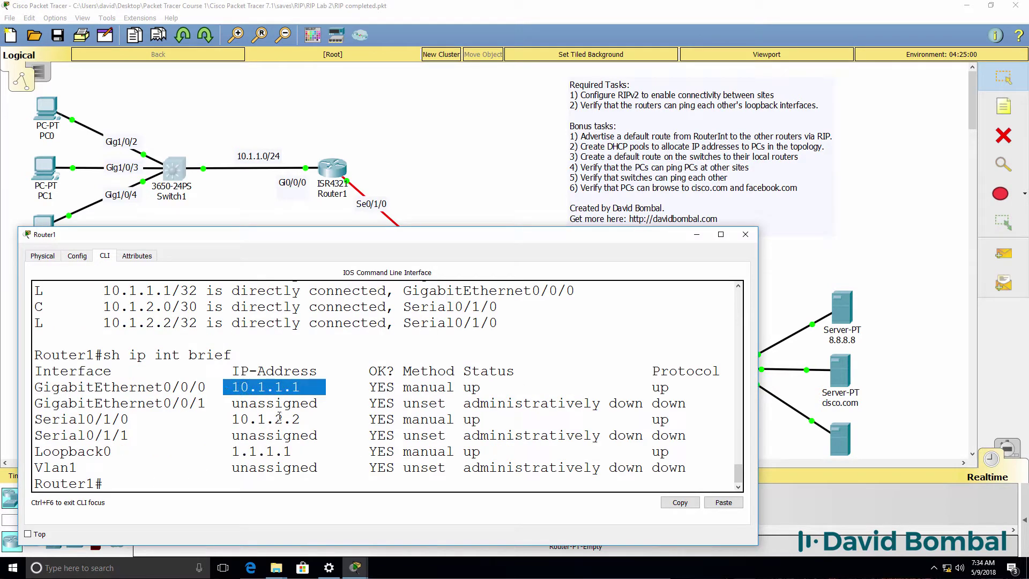
drag(310, 421, 211, 412)
drag(299, 464, 195, 466)
drag(309, 452, 31, 451)
Show Router1's routing table, pointing out no gateway of last resort and only connected routes.
click(30, 454)
text(sh ip route)
key(Return)
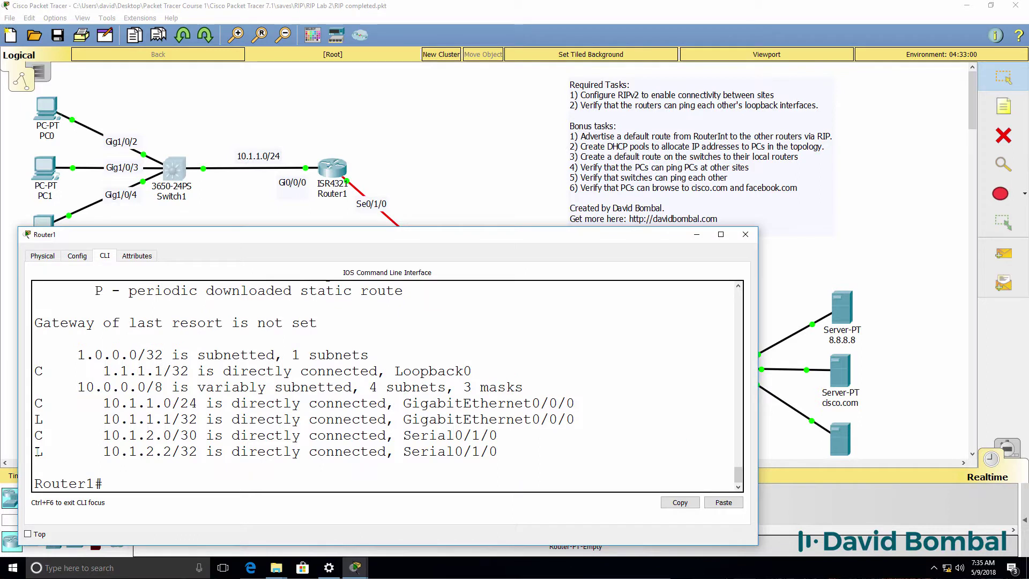
drag(37, 305, 340, 320)
drag(54, 338, 521, 461)
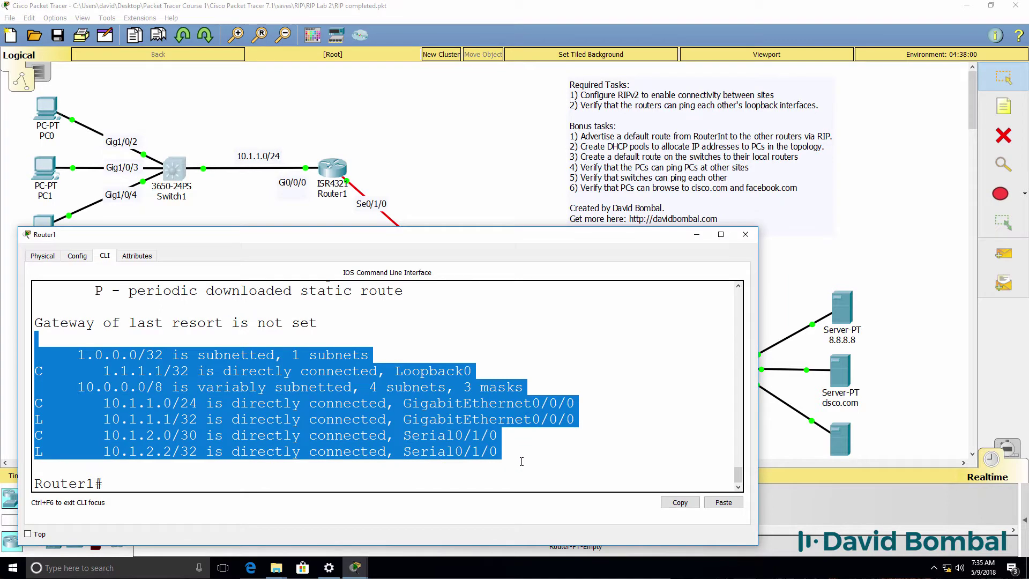
click(355, 567)
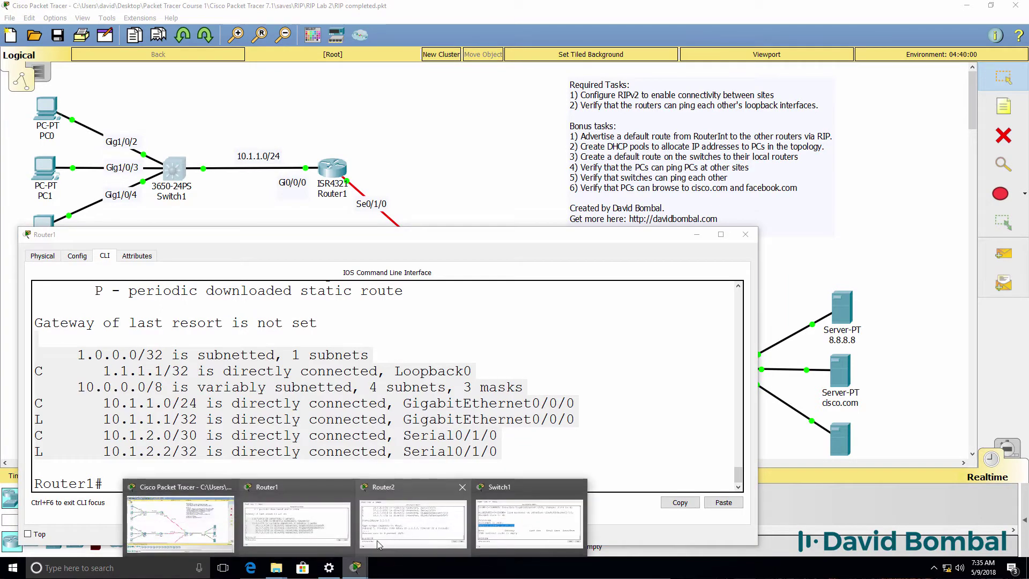
Display Router2's routing table with 'sh ip route'.
click(387, 542)
key(Return)
text(sh ip route)
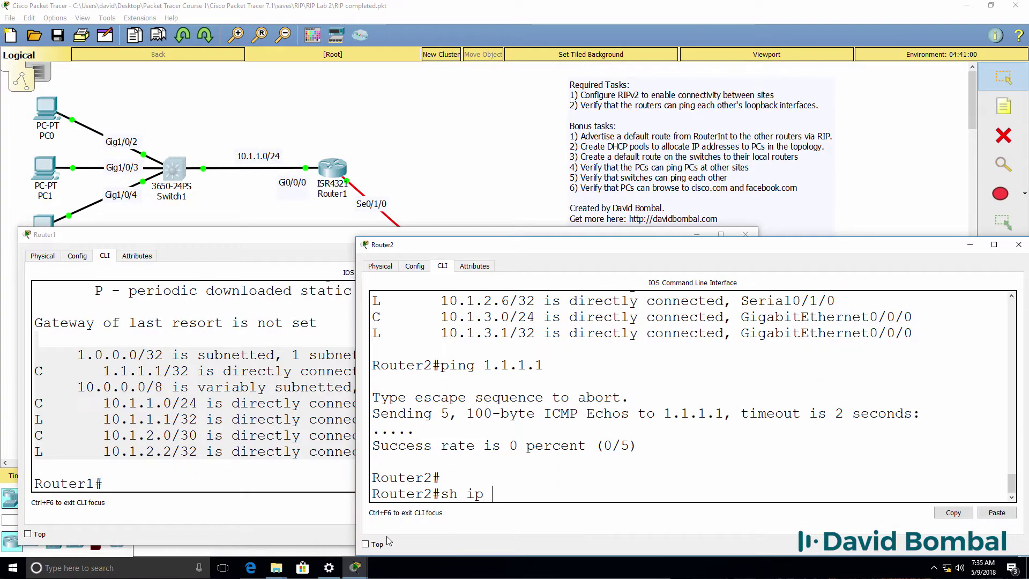
key(Return)
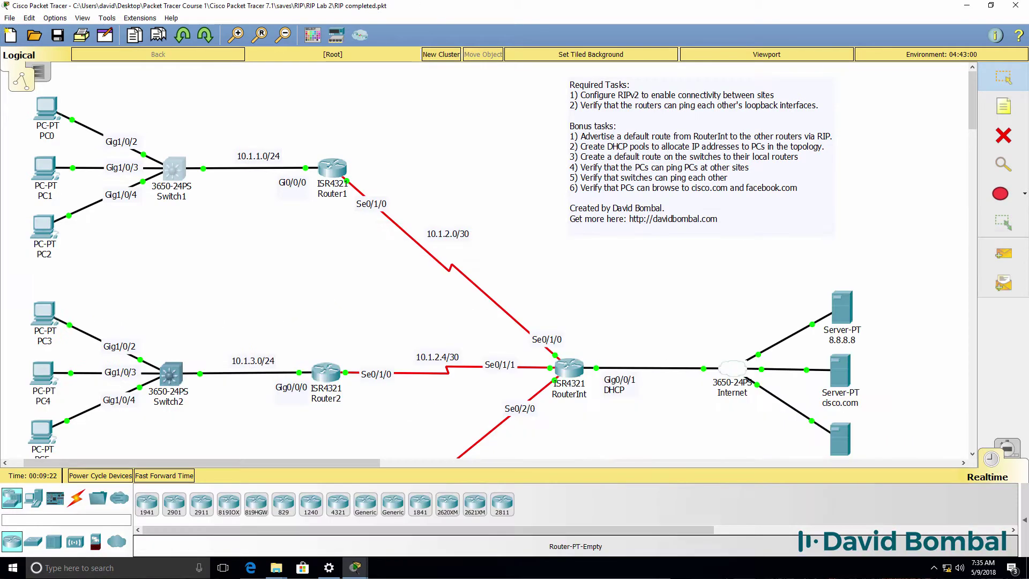
scroll(366, 355, down, 5)
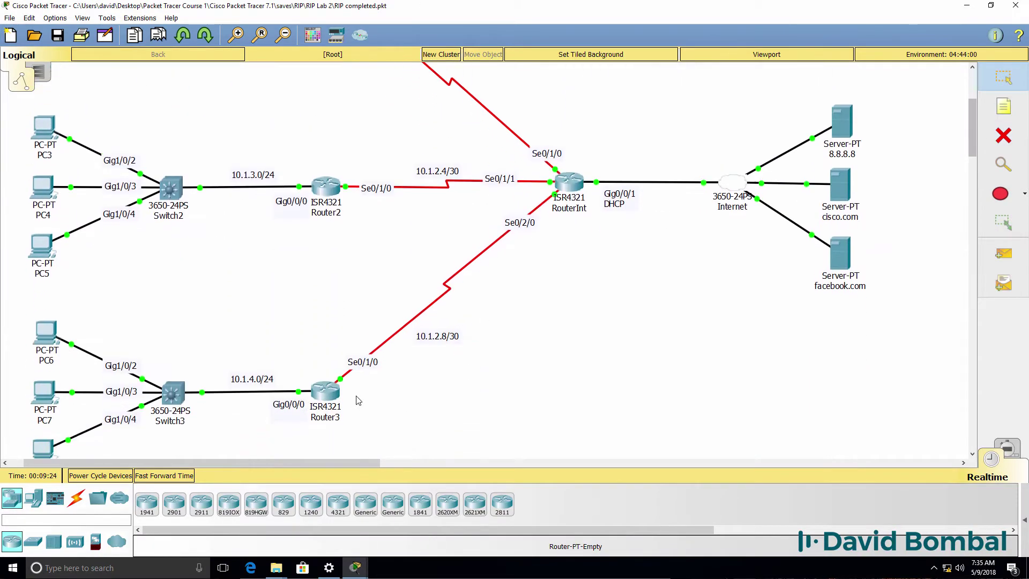
On Router3's CLI, enter privileged mode and display its routing table.
click(325, 392)
click(438, 140)
drag(664, 222, 1023, 223)
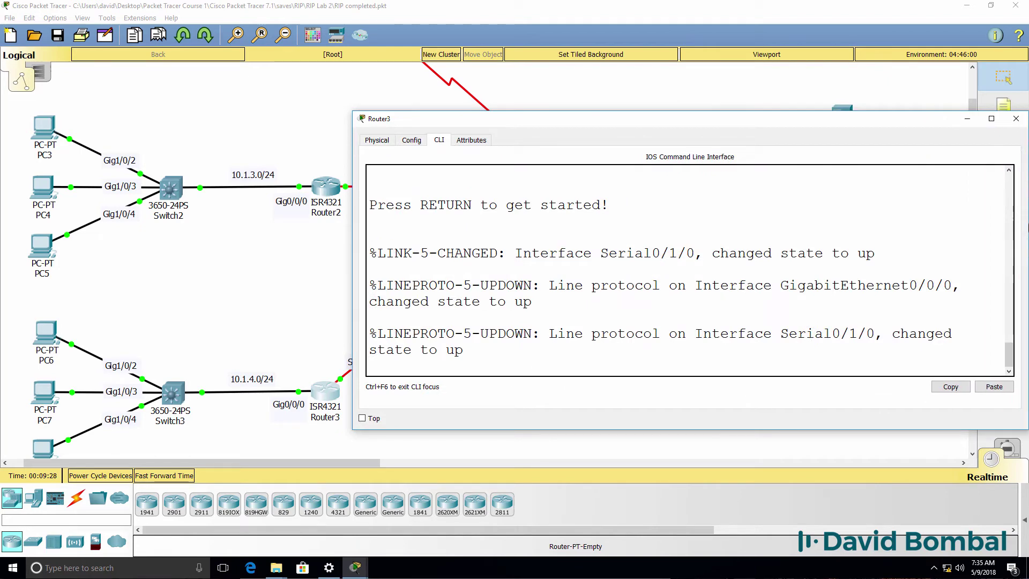
key(Return)
text(en)
key(Return)
text(sh ip rout)
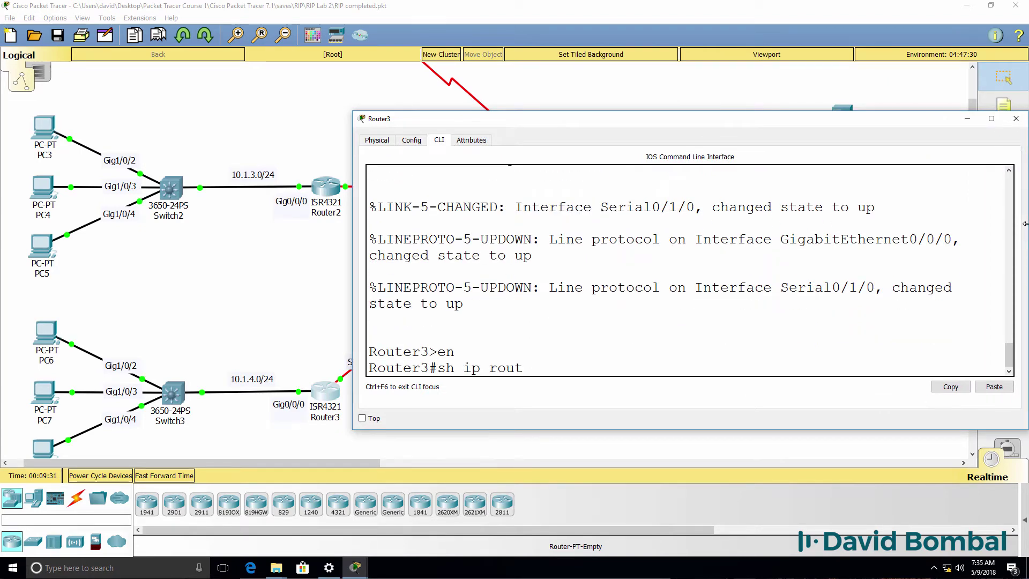
key(Return)
drag(858, 124, 862, 233)
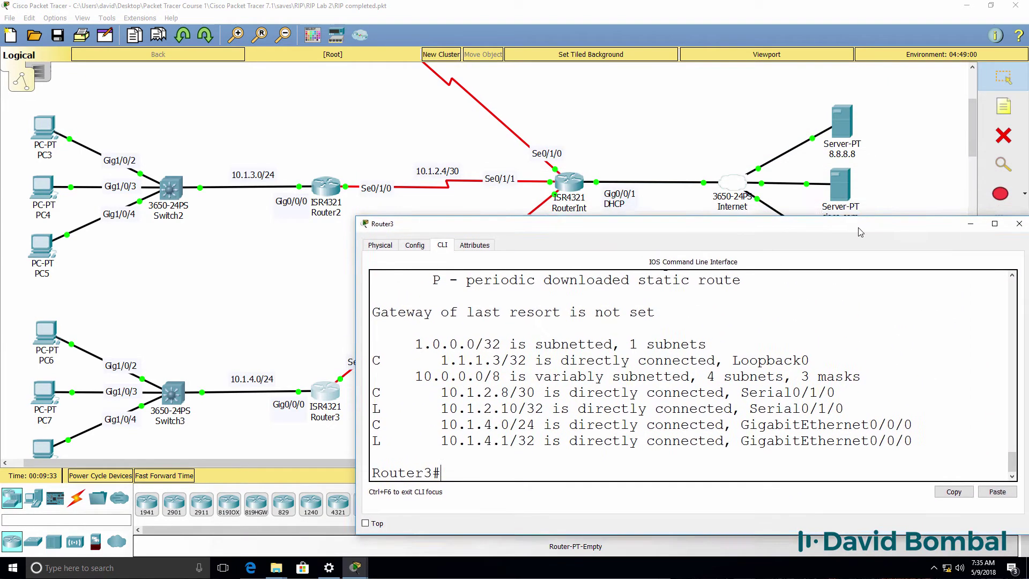
Ping Router1's loopback 1.1.1.1 from Router2.
mouse_move(357, 562)
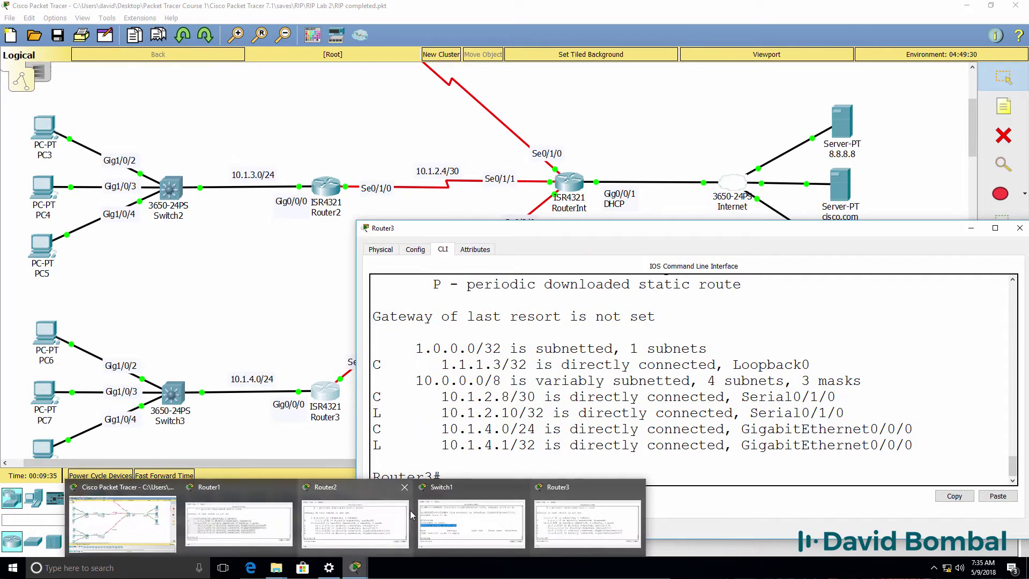
click(344, 525)
key(Up)
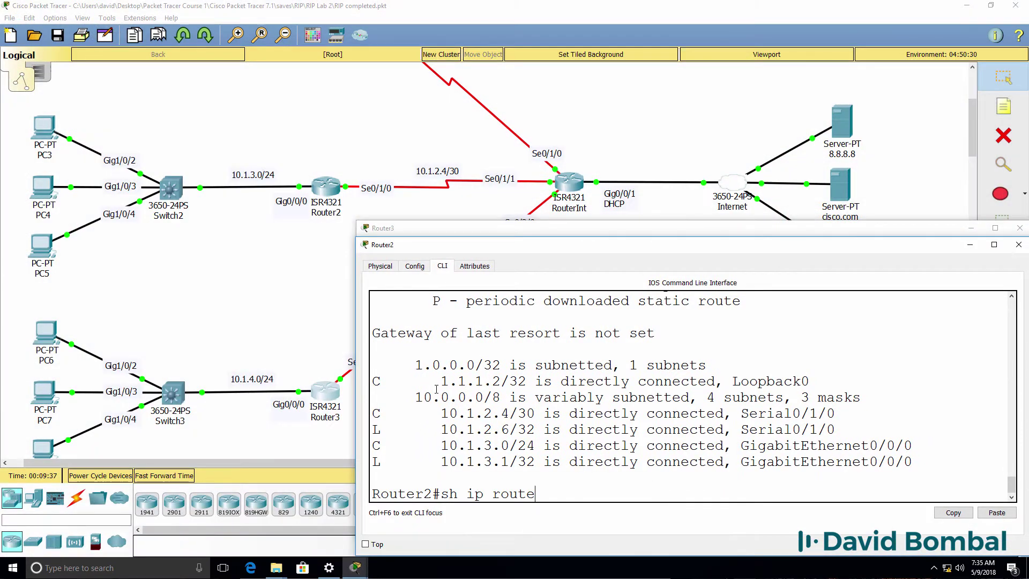
key(Down)
text(ping)
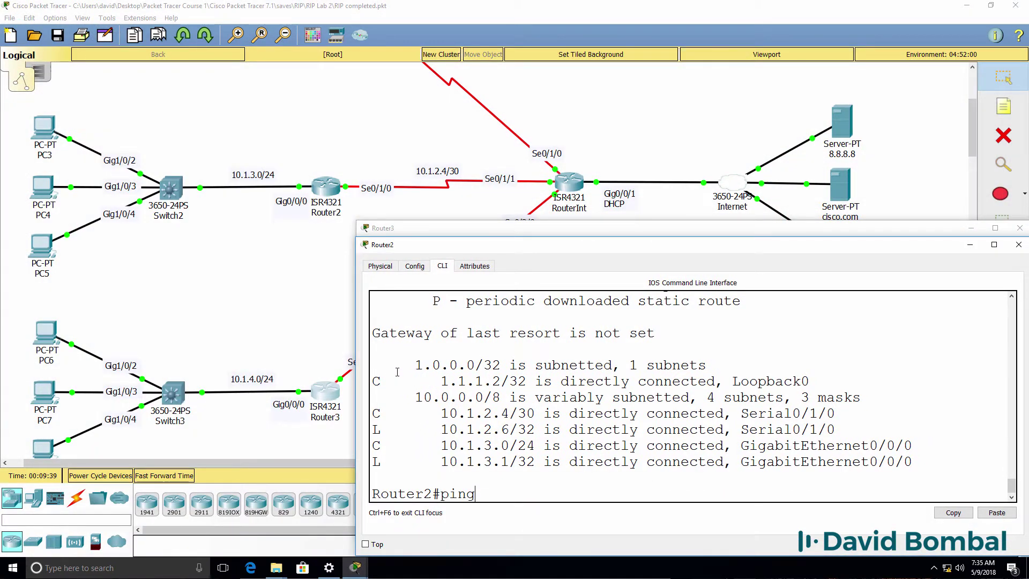
text( 1.1.1.1)
key(Return)
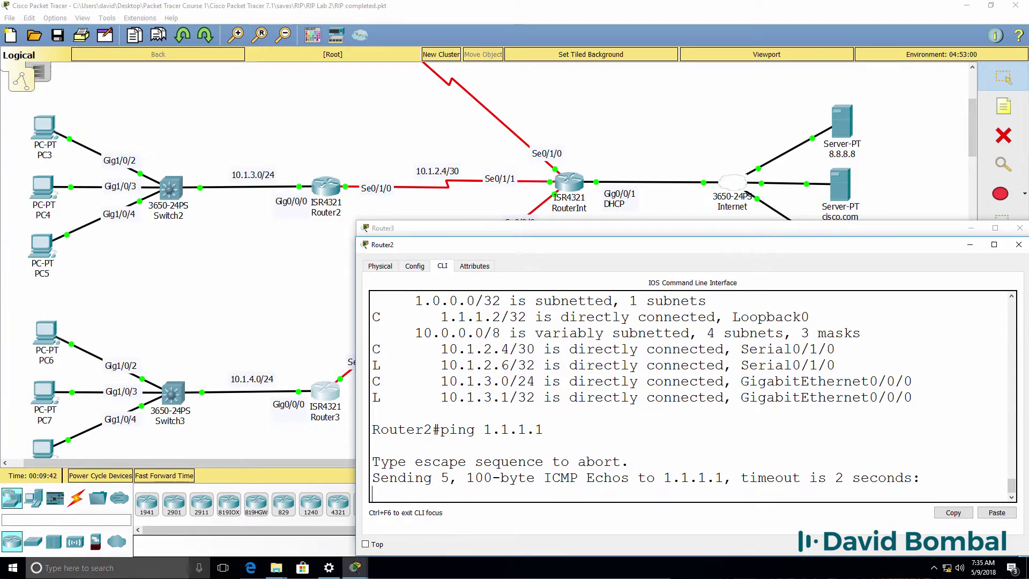
mouse_move(355, 567)
click(240, 517)
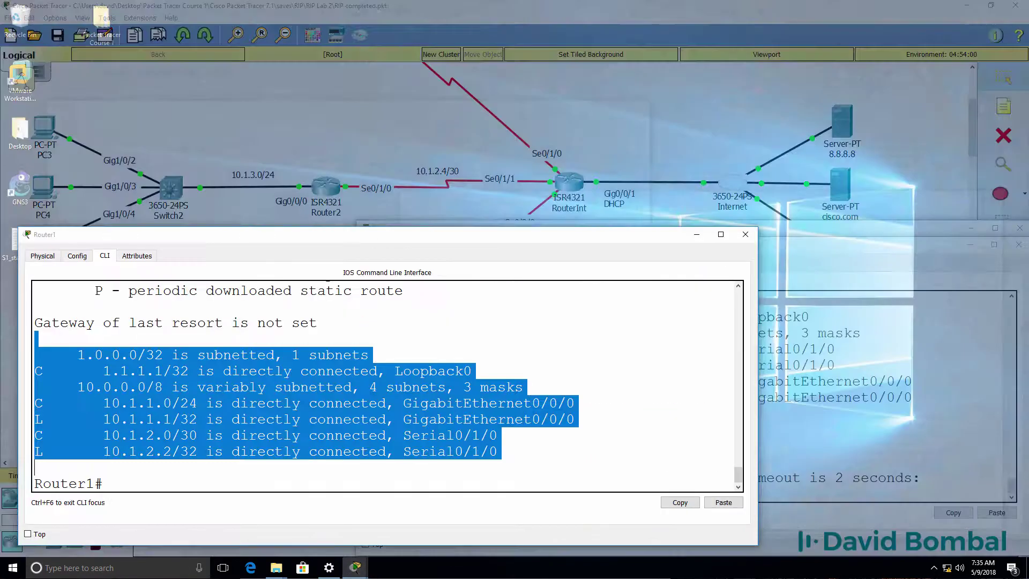
Highlight Loopback0 routes 1.1.1.1, 1.1.1.2 and 1.1.1.3 and confirm Router2's ping got 0/5.
click(174, 433)
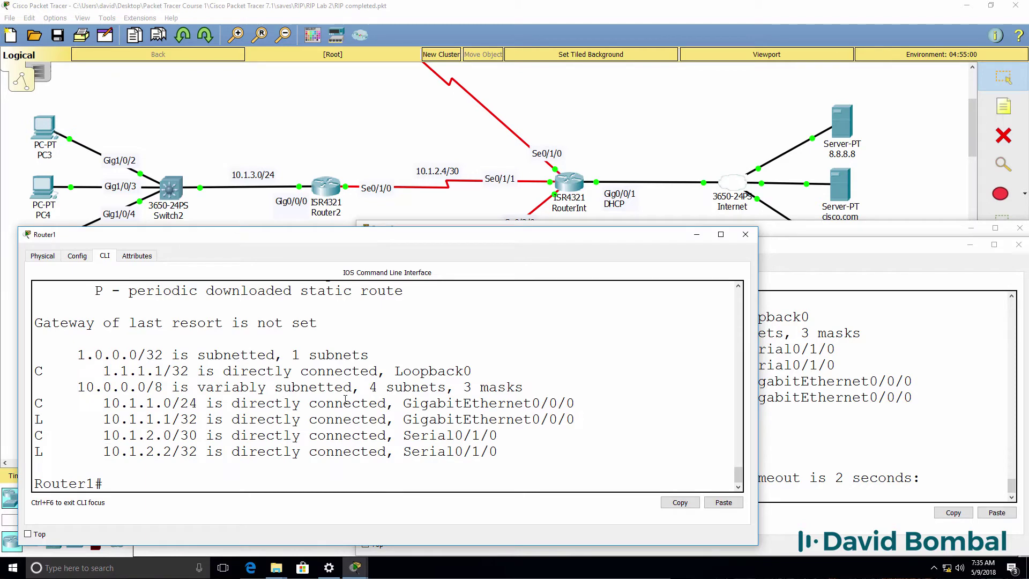
drag(511, 367, 44, 371)
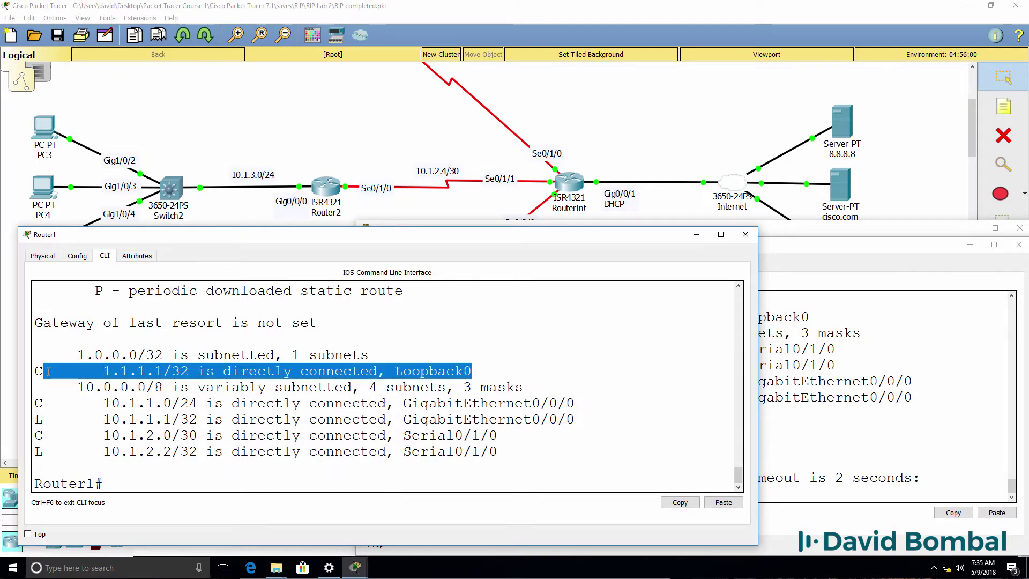
click(953, 359)
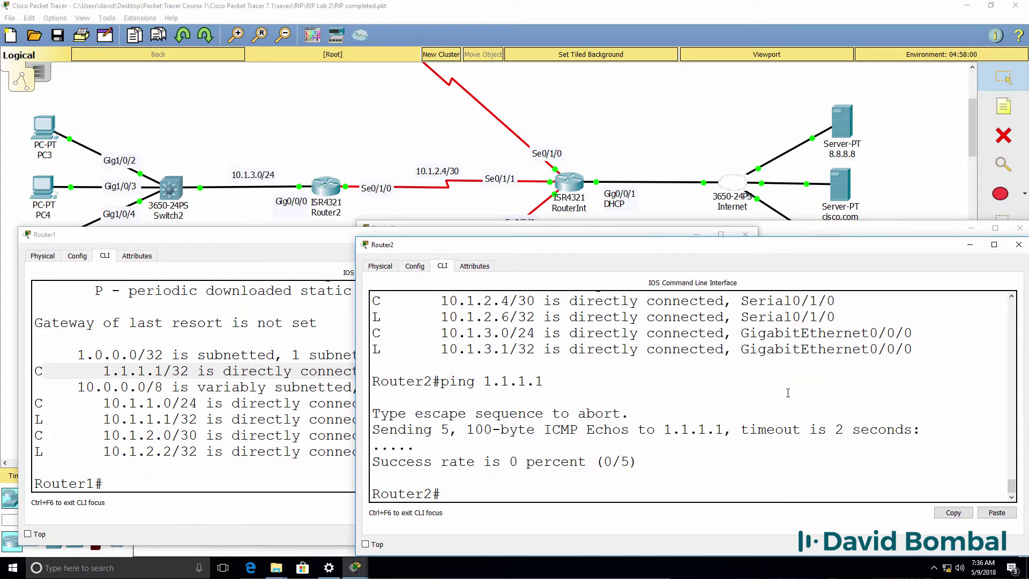
scroll(788, 393, up, 2)
drag(372, 330, 847, 332)
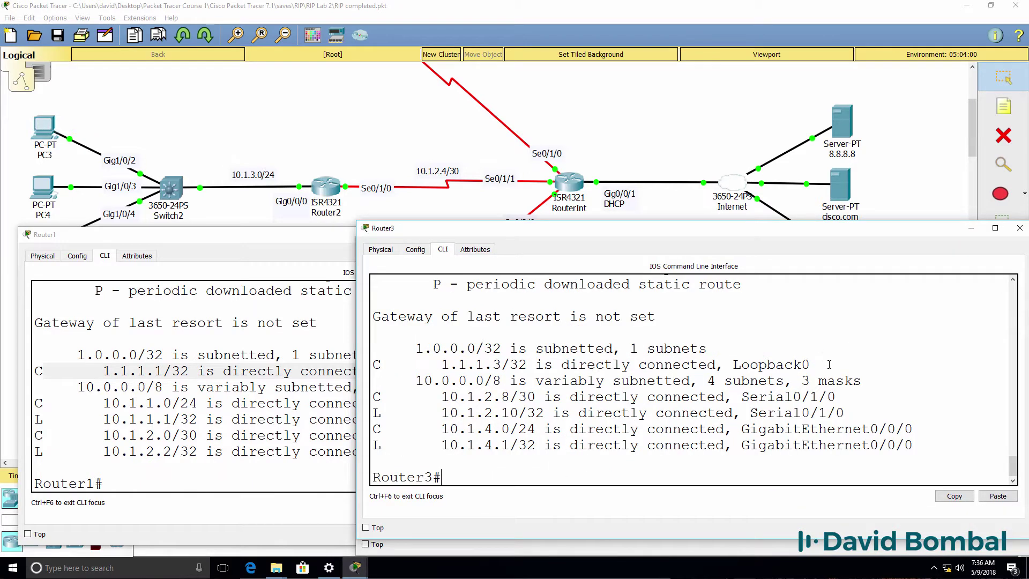
drag(829, 364, 368, 362)
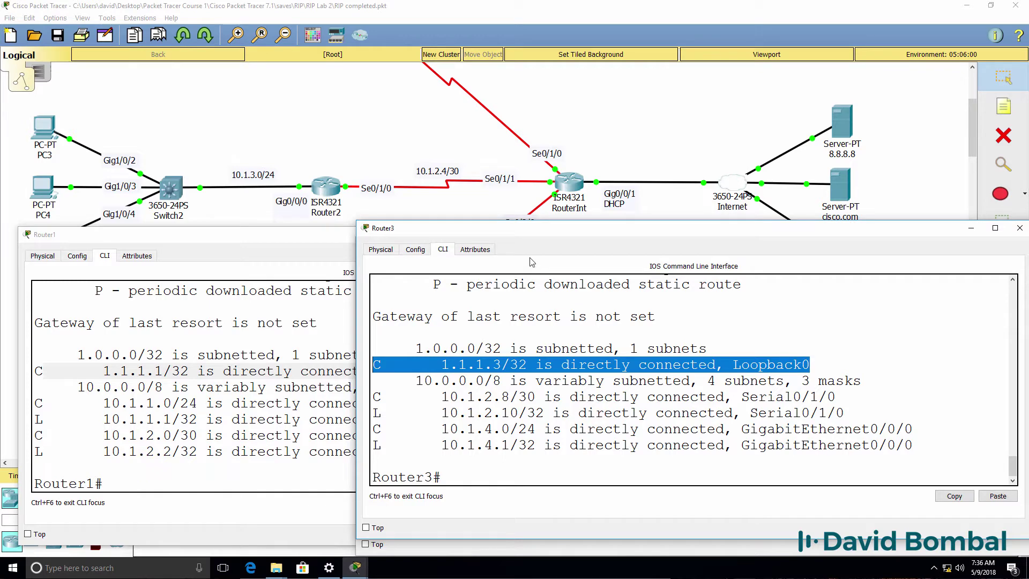
drag(522, 231, 556, 269)
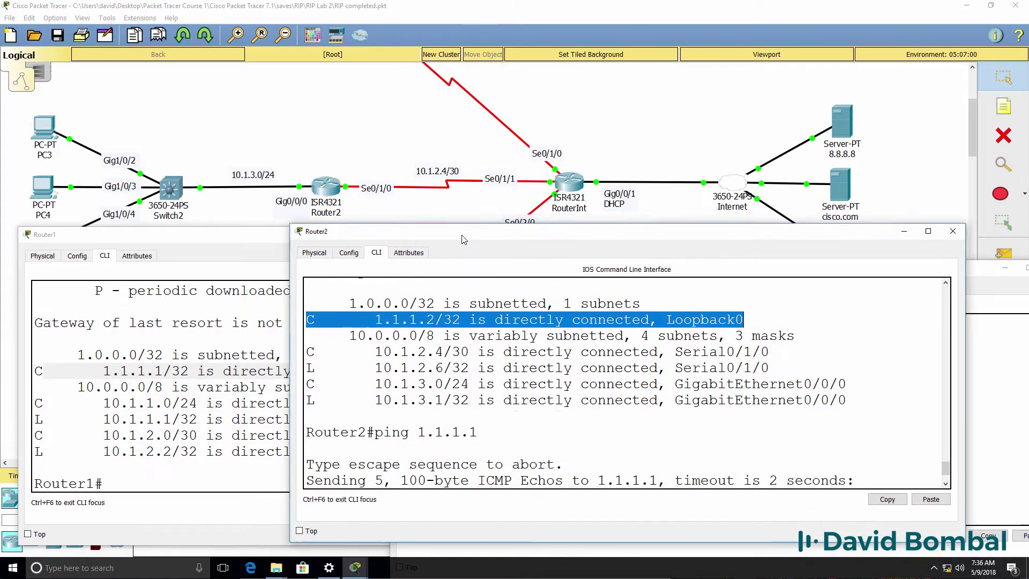
drag(463, 239, 360, 241)
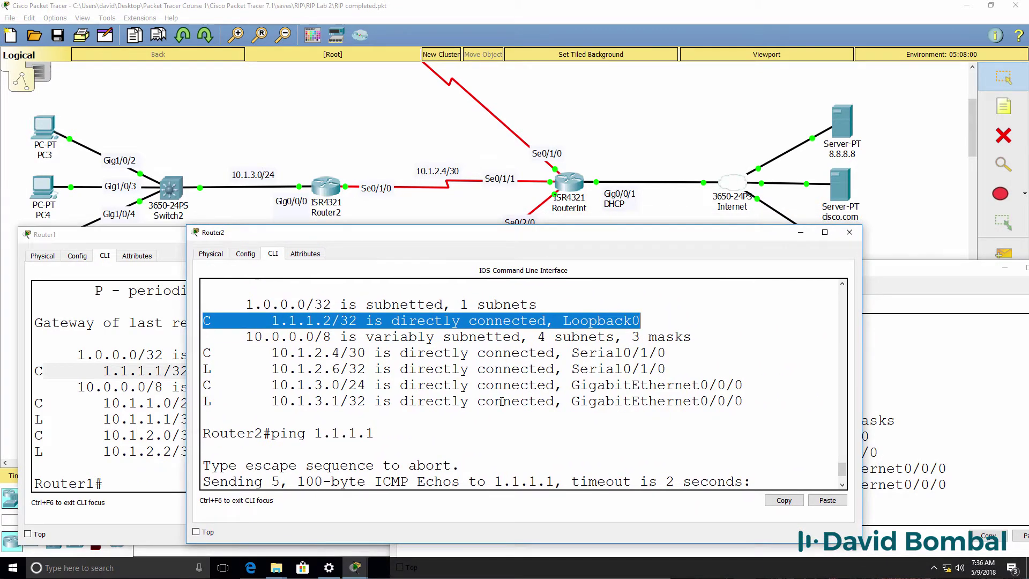
key(Return)
Review Router2's and Router3's running configs, highlighting their Loopback0 addresses including 1.1.1.3.
text(sh)
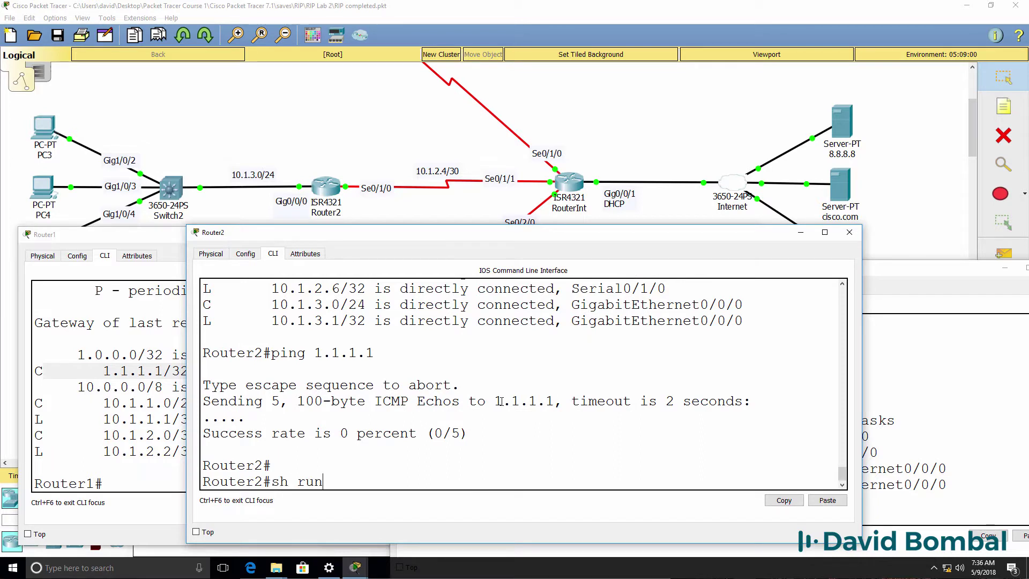
text( run)
key(Return)
key(space)
drag(581, 416, 166, 403)
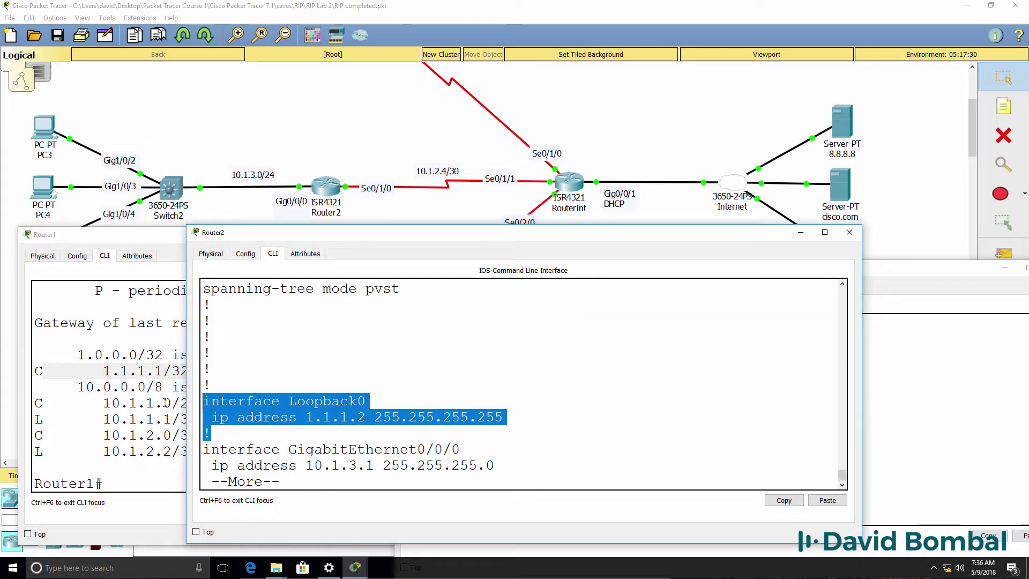
click(921, 348)
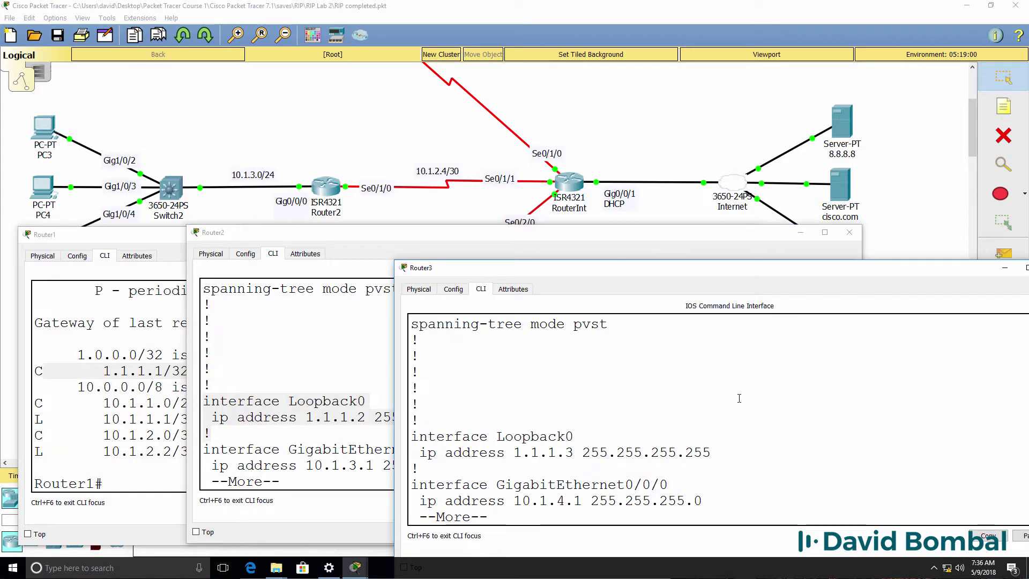
drag(715, 454, 297, 427)
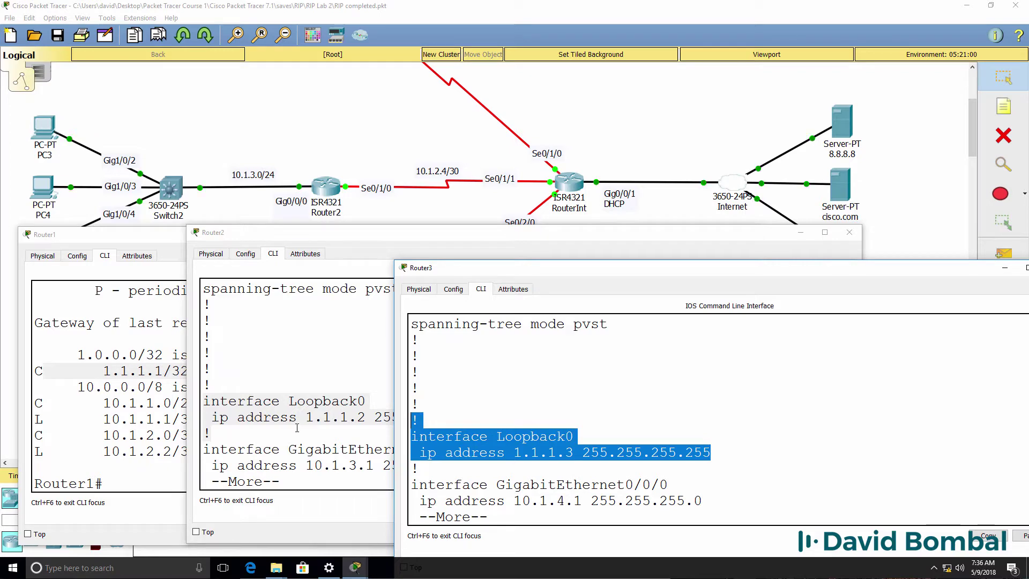
Page through Router1's running config, marking Loopback0 1.1.1.1 and the Serial0/1/0 address.
click(130, 347)
text(hh run)
key(Return)
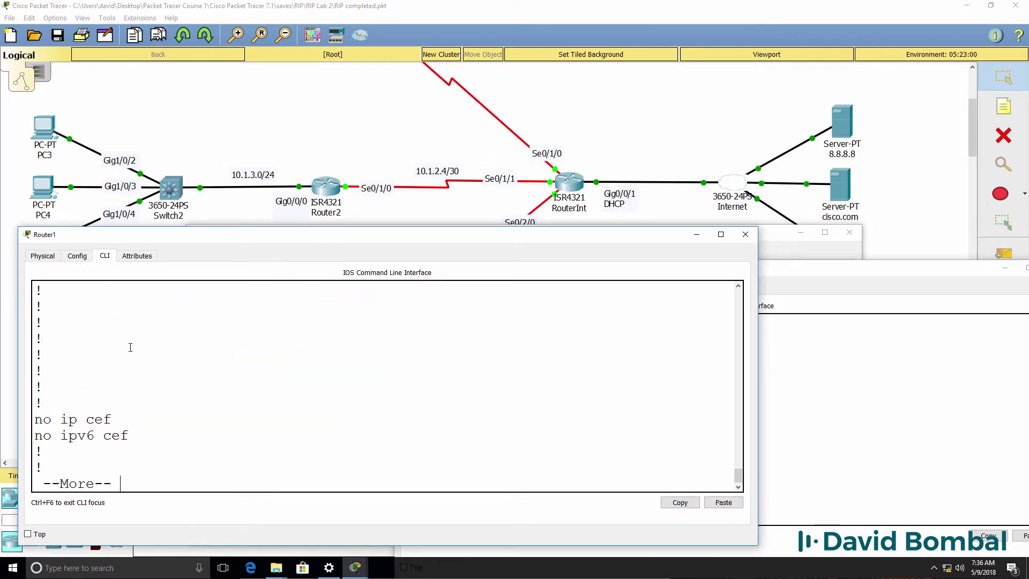
key(space)
drag(336, 421, 3, 405)
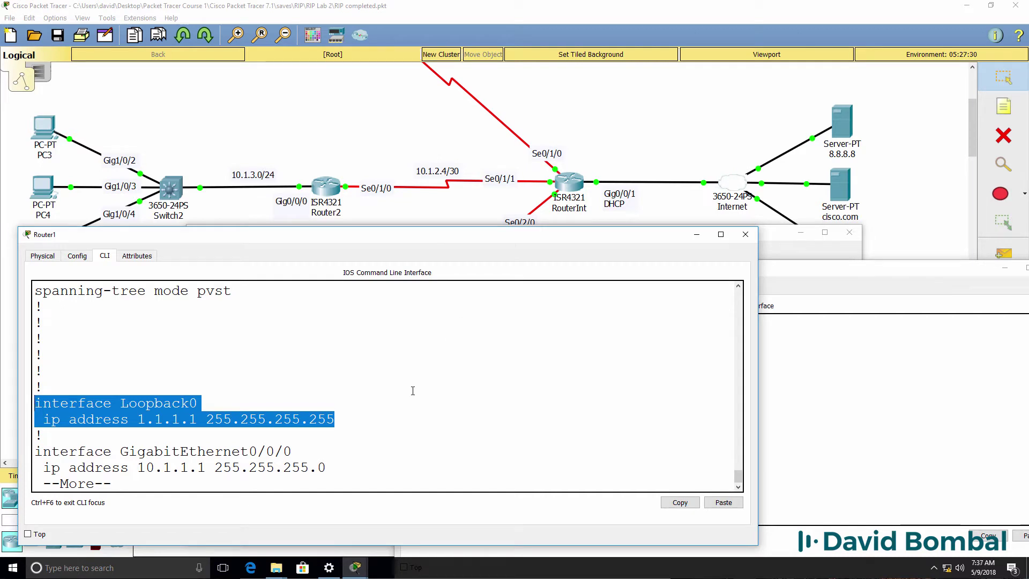
click(252, 412)
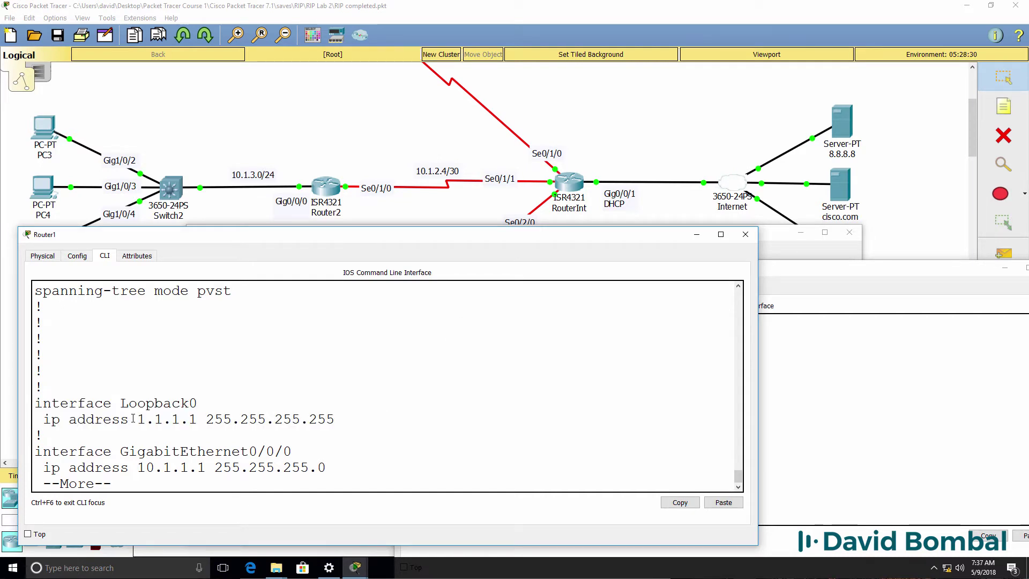
drag(132, 419, 335, 418)
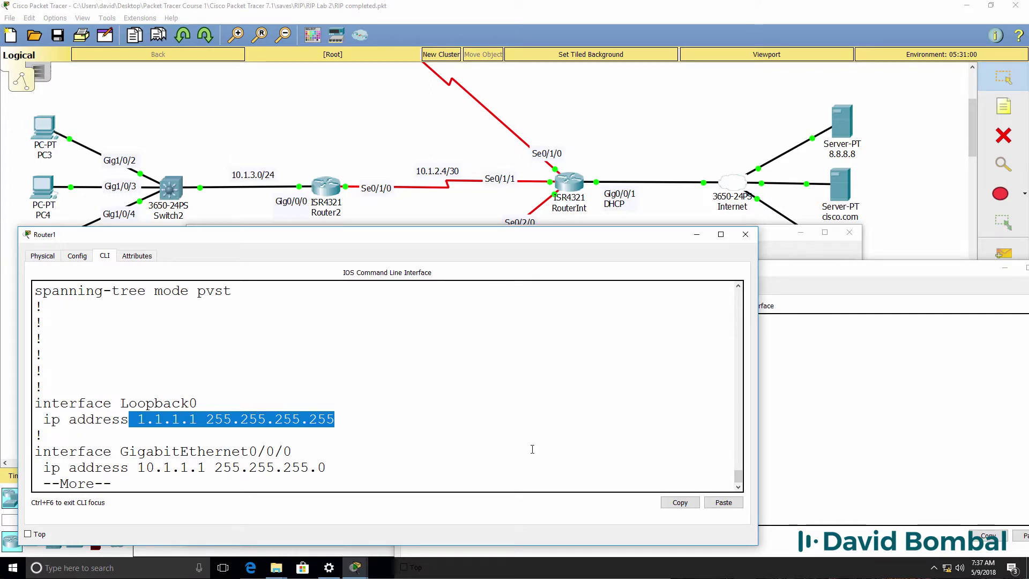
key(Return)
key(Return)
key(Return)
key(Return)
key(Return)
key(Return)
key(Return)
key(Return)
key(Return)
key(Return)
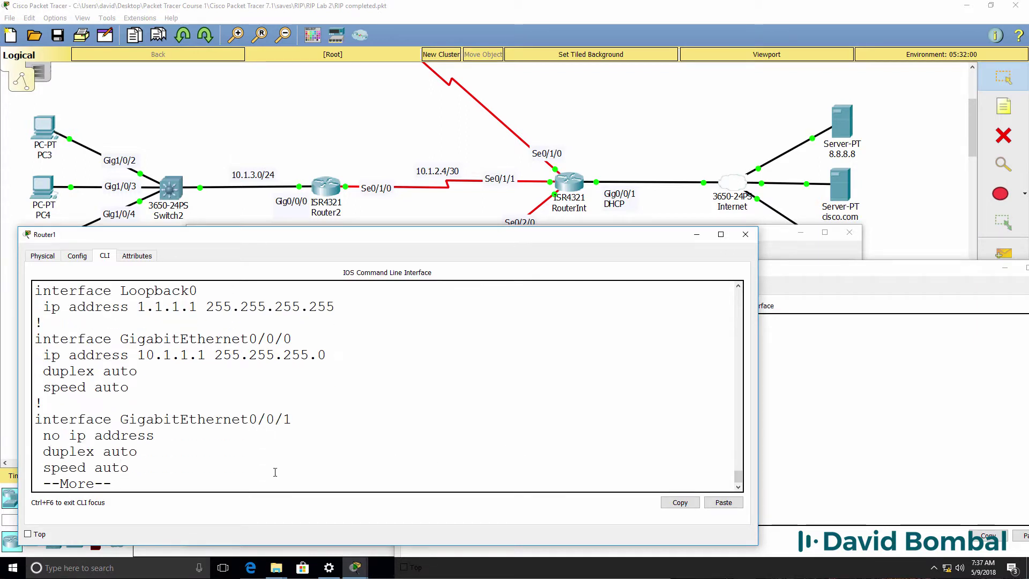
key(Return)
key(Return)
key(Return)
drag(363, 432, 2, 406)
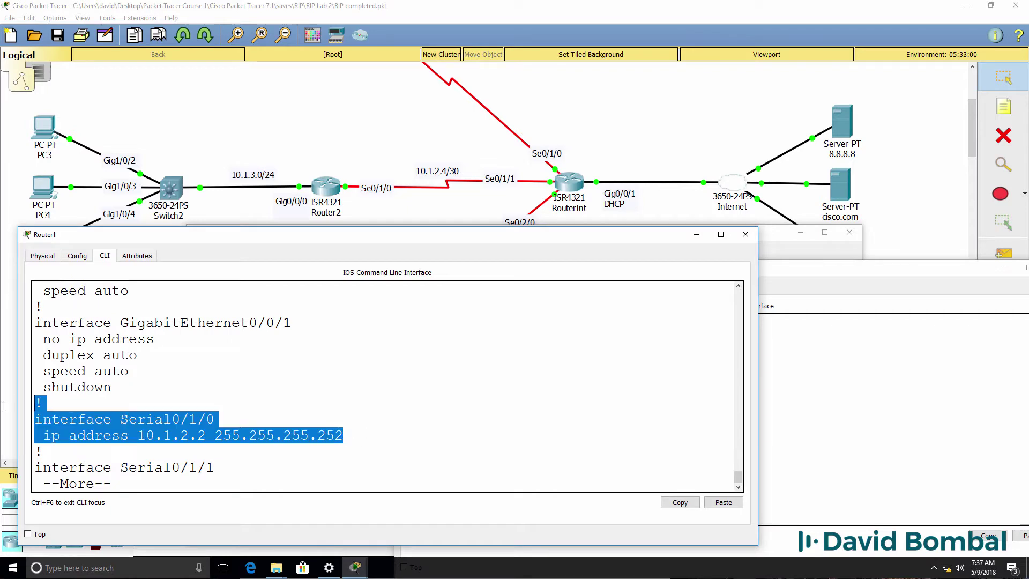
drag(972, 115, 971, 95)
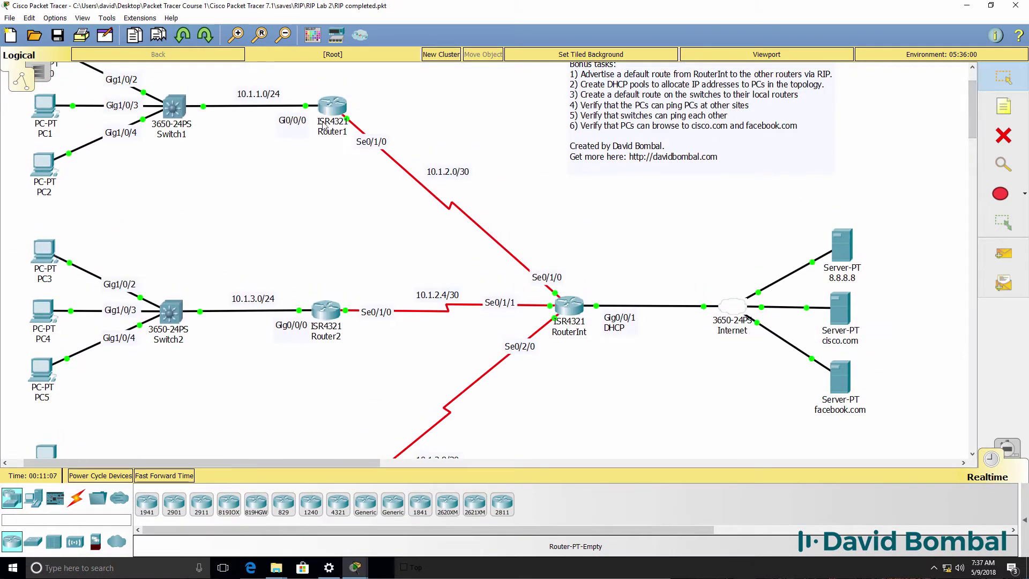
Open RouterInt's CLI, resize its window, and enter privileged mode.
click(569, 305)
click(439, 140)
drag(676, 268, 1012, 268)
drag(831, 128, 826, 264)
key(Return)
key(Return)
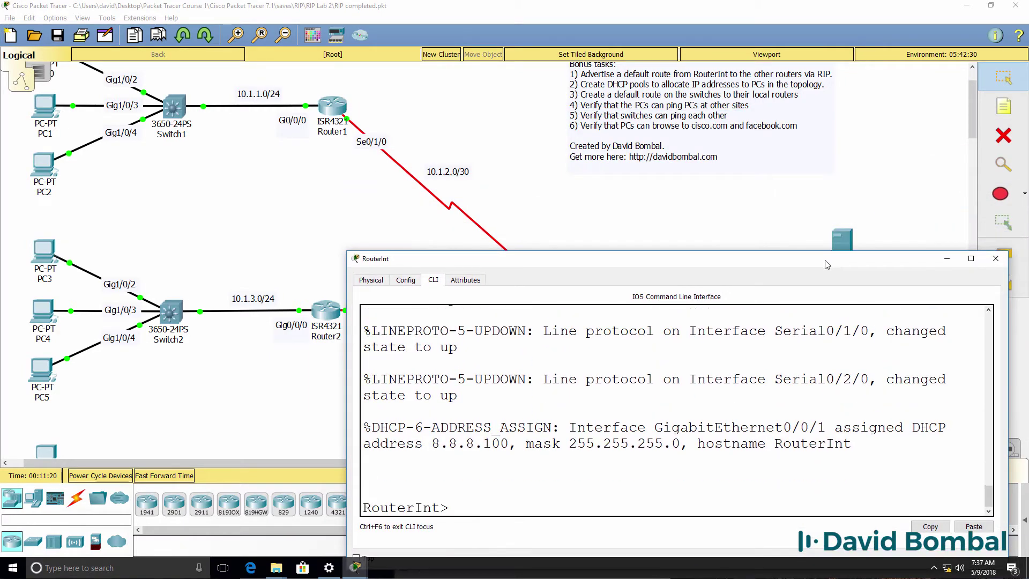
text(en)
key(Return)
Display RouterInt's routing table and mark the gateway of last resort line.
text(sh ip route)
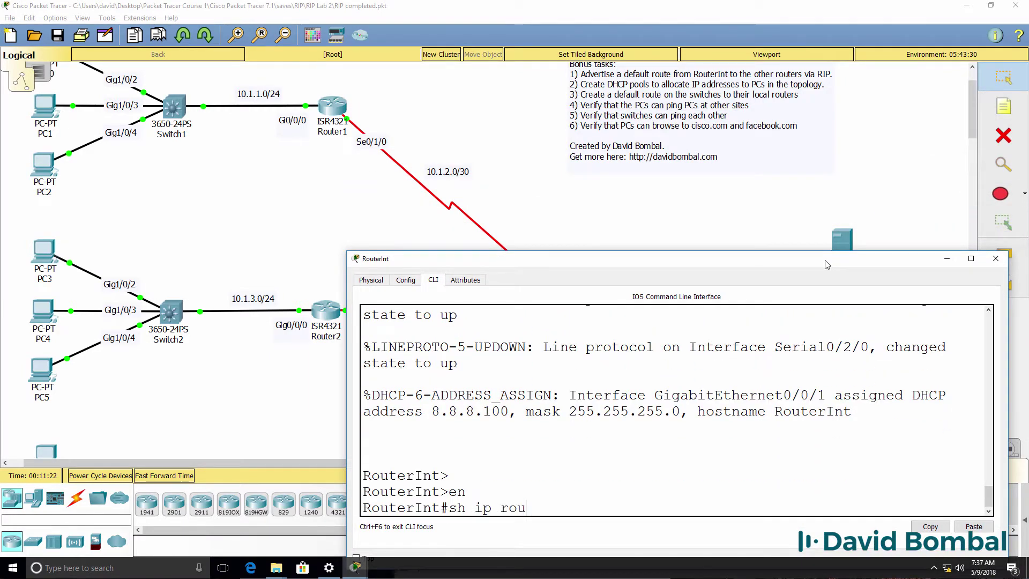
key(Return)
key(space)
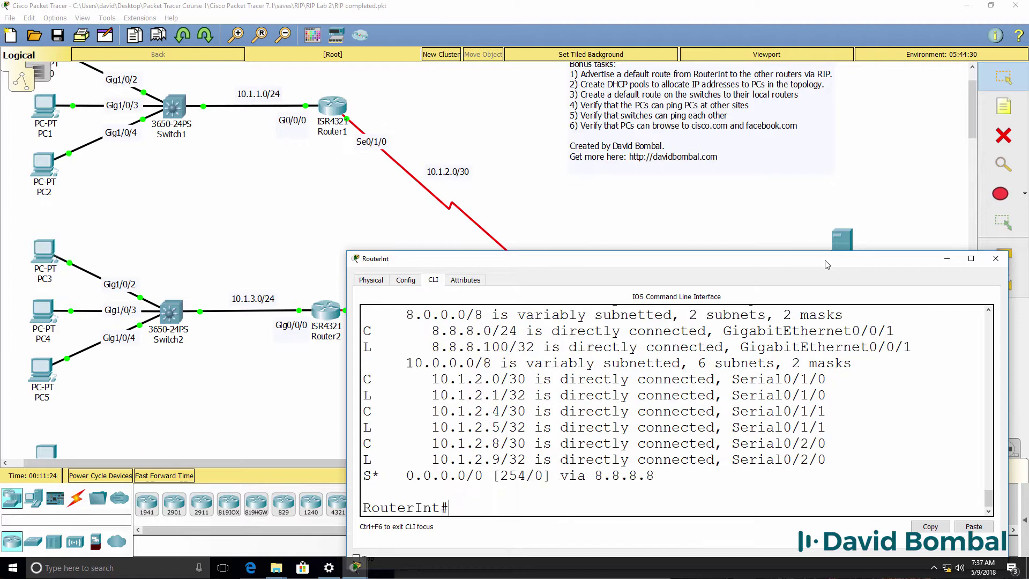
scroll(772, 381, up, 1)
scroll(772, 381, up, 1)
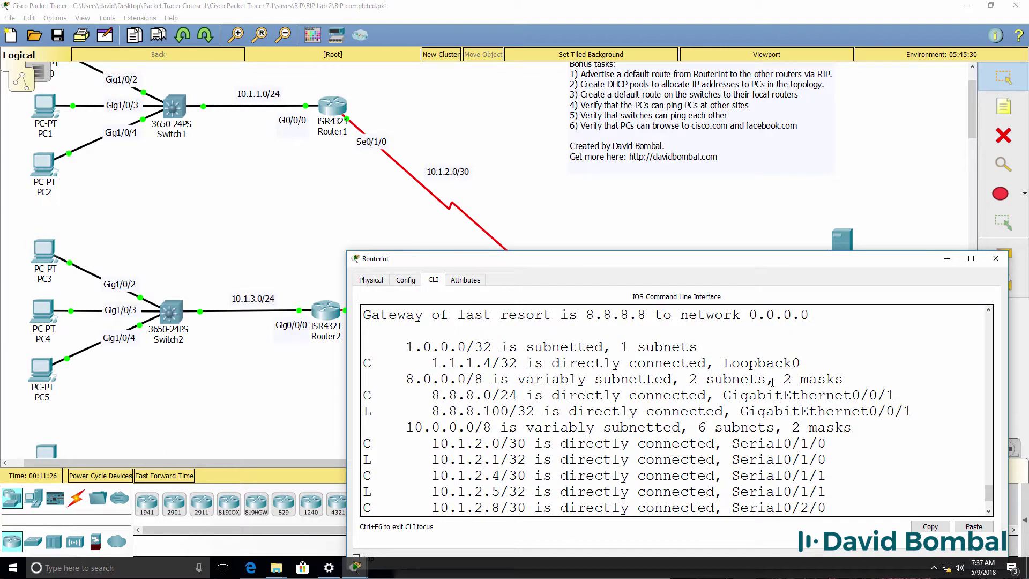
scroll(772, 381, up, 1)
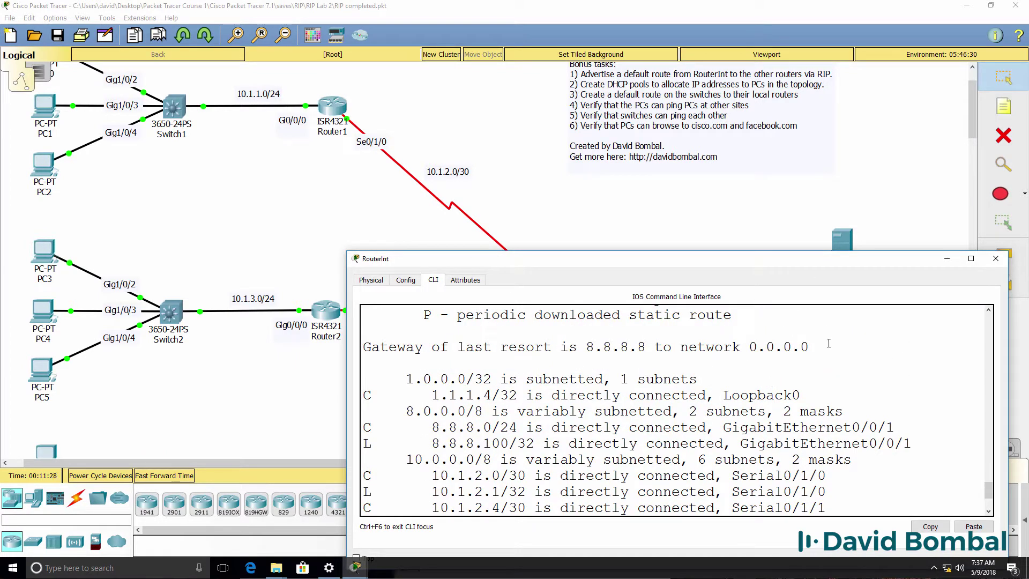
drag(828, 343, 363, 347)
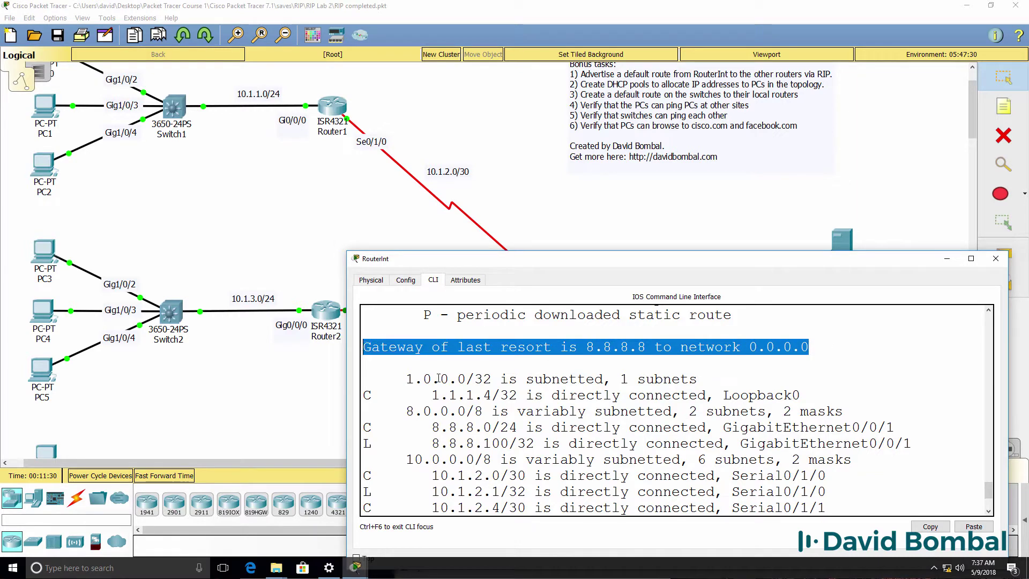
scroll(437, 378, down, 3)
drag(655, 474, 353, 473)
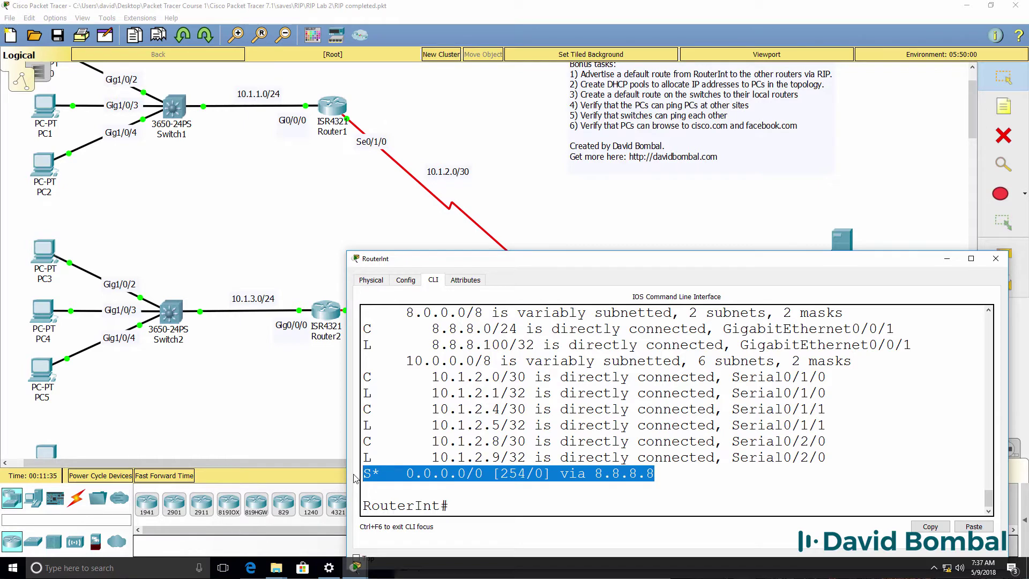
Show RouterInt's interface summary and mark GigabitEthernet0/0/1's DHCP address 8.8.8.100.
text(sh ip int brie)
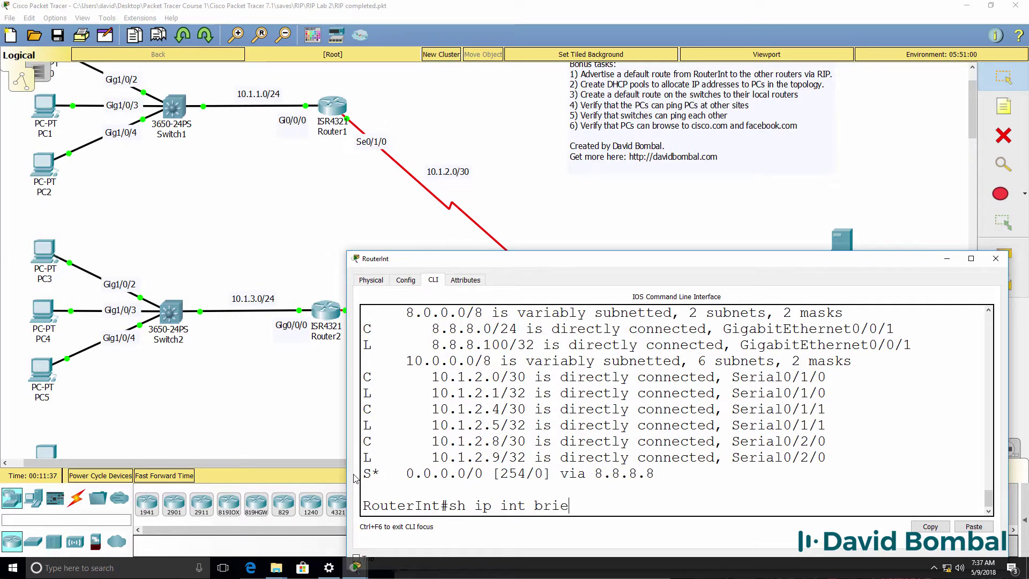
key(Return)
scroll(399, 455, up, 3)
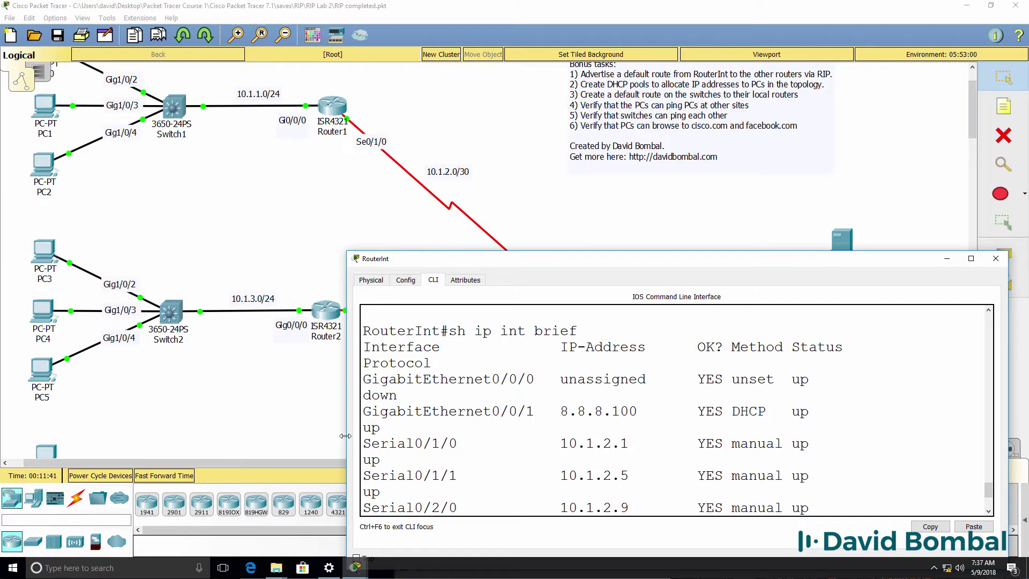
drag(345, 435, 120, 436)
drag(555, 392, 110, 402)
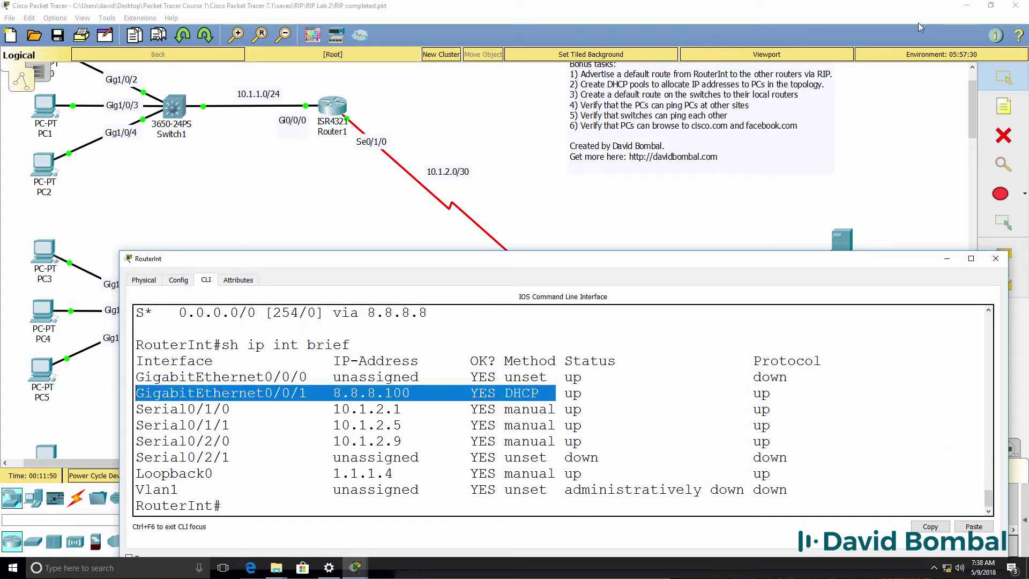
click(833, 24)
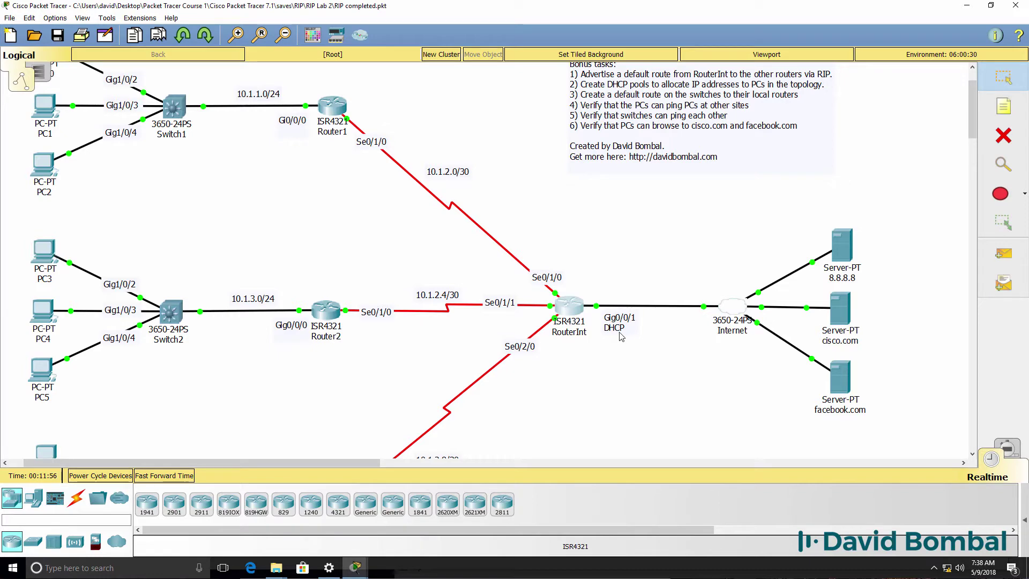
Rerun 'sh ip route' on RouterInt, marking the S* default route via 8.8.8.8.
mouse_move(354, 572)
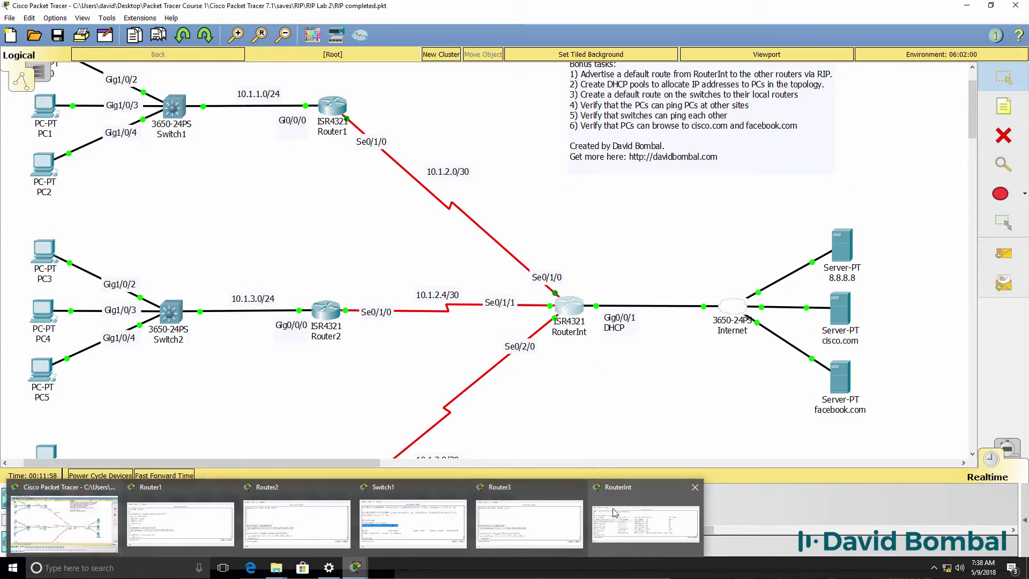
click(576, 515)
drag(443, 329, 123, 320)
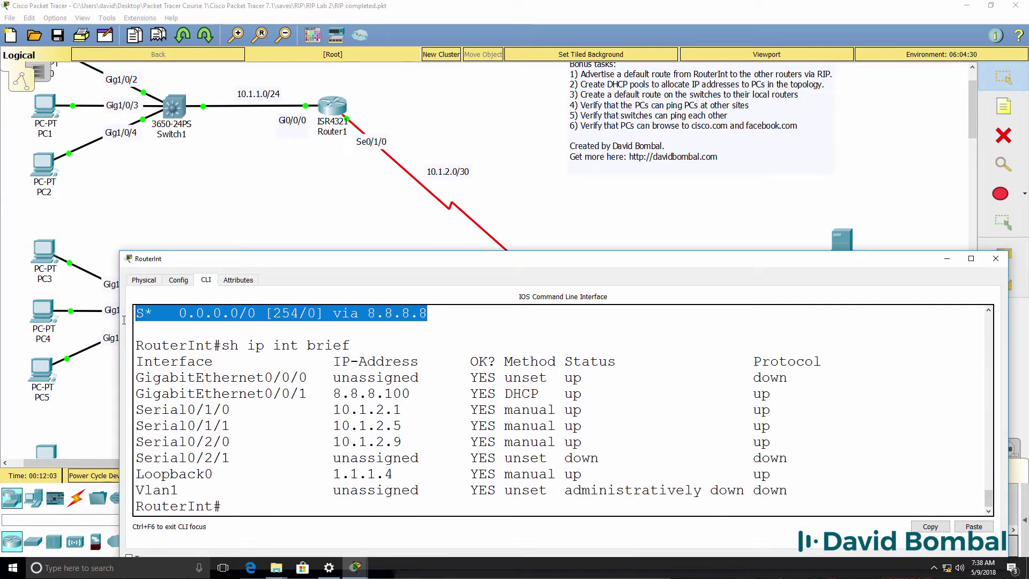
text(sh ip route)
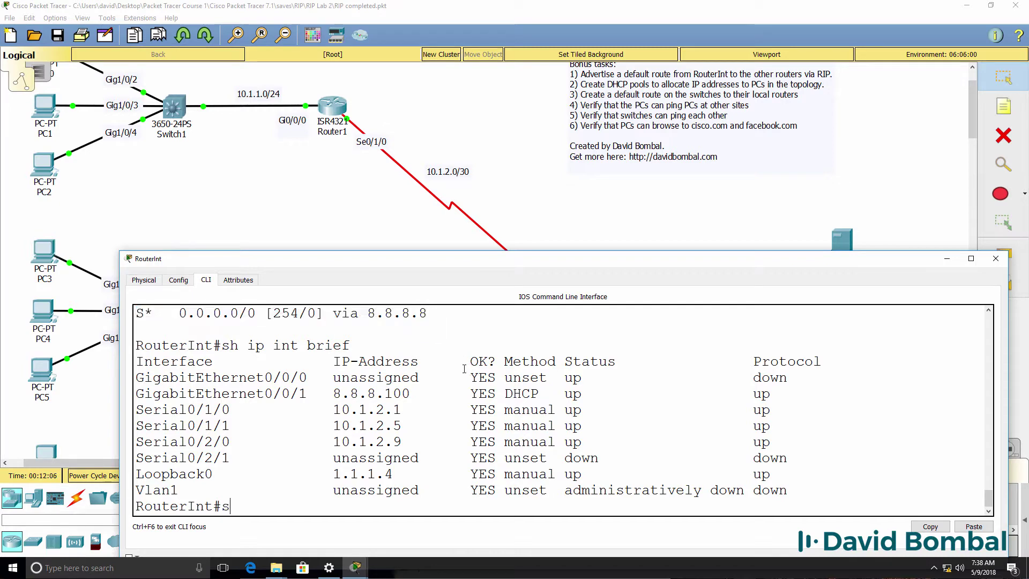
key(Return)
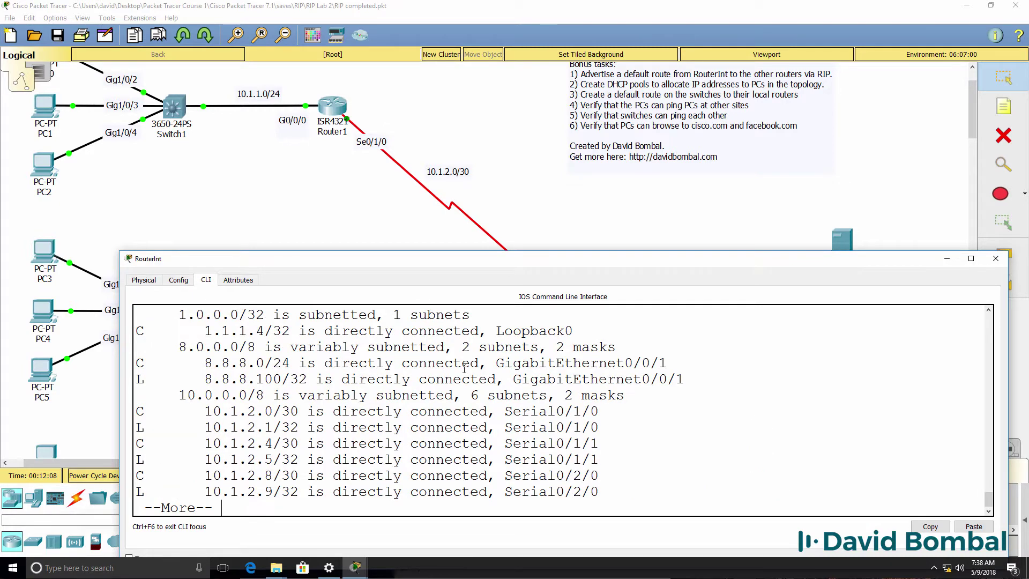
key(space)
drag(515, 251, 507, 174)
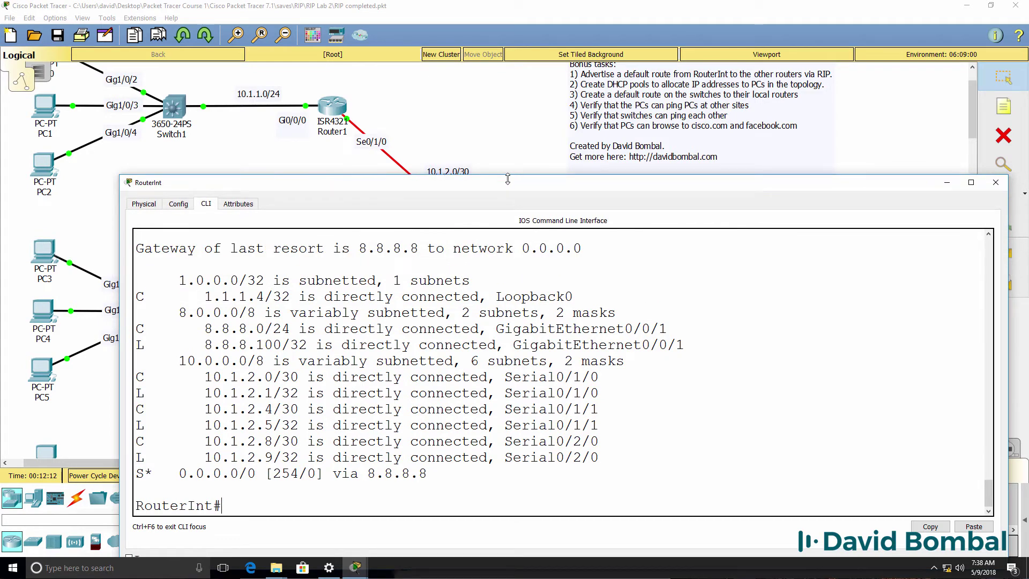
click(501, 97)
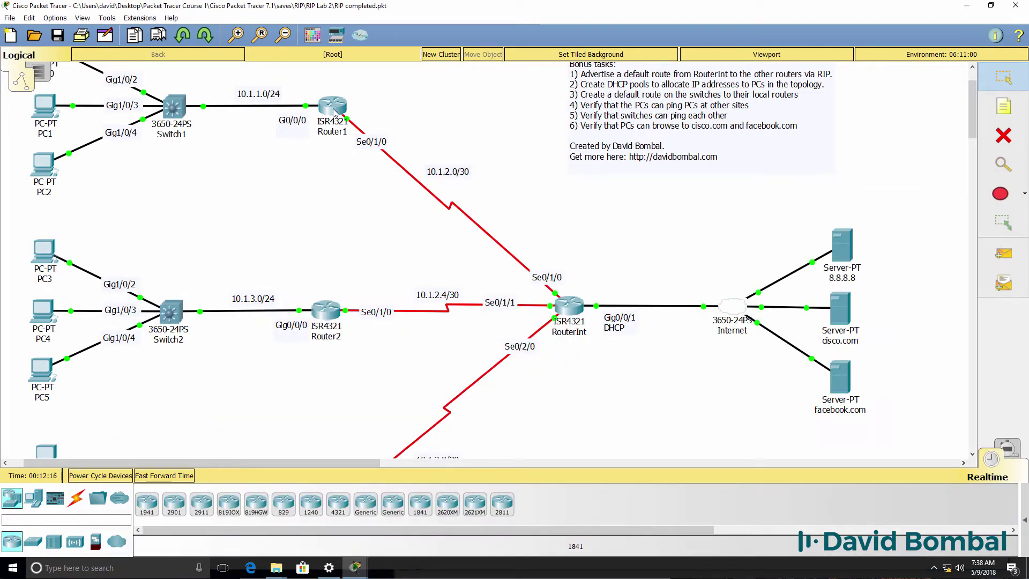
Start RIP version 2 on Router1 with no auto-summary.
mouse_move(346, 574)
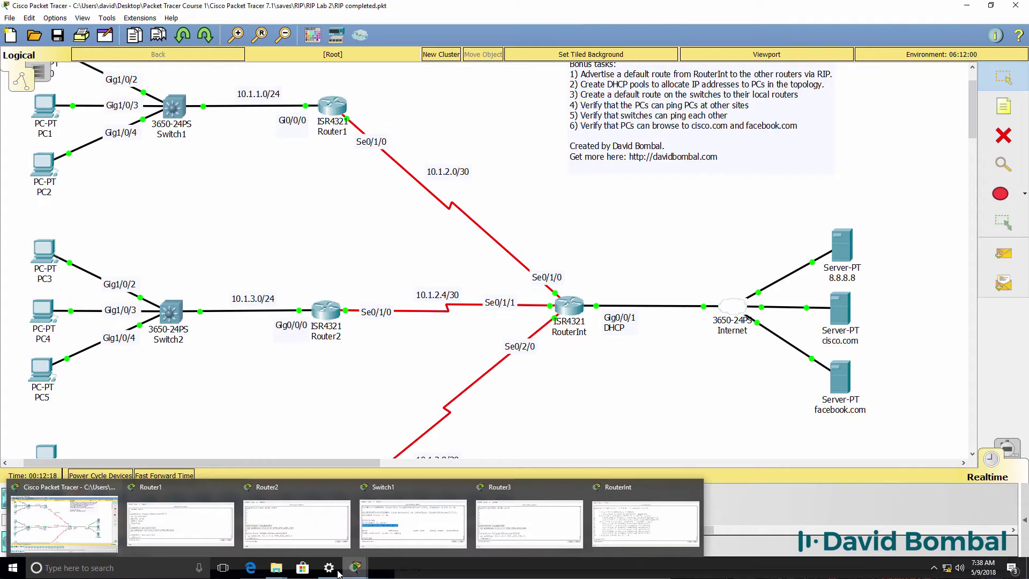
click(201, 539)
text(q)
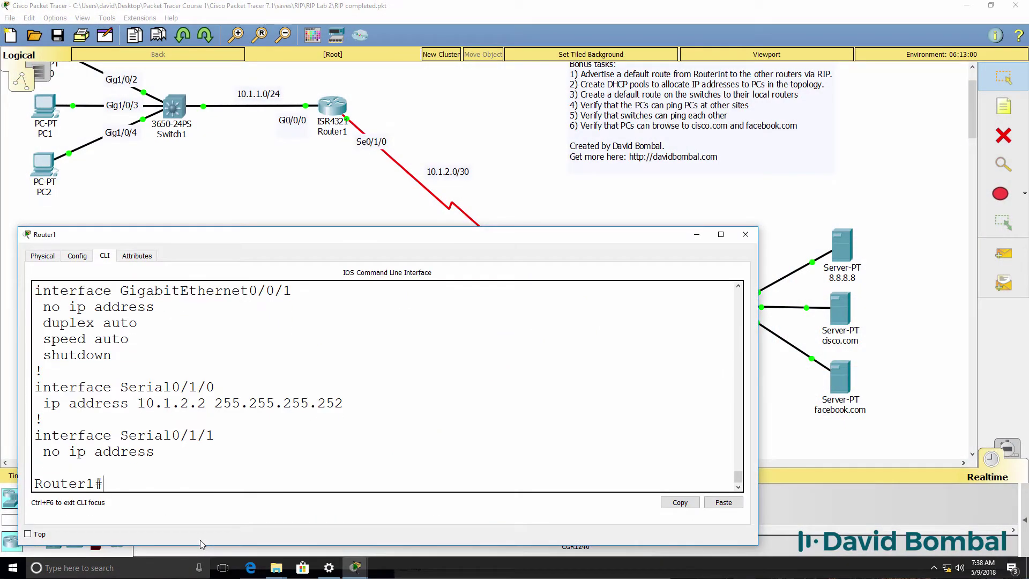
text(conf t)
key(Return)
text(router rip)
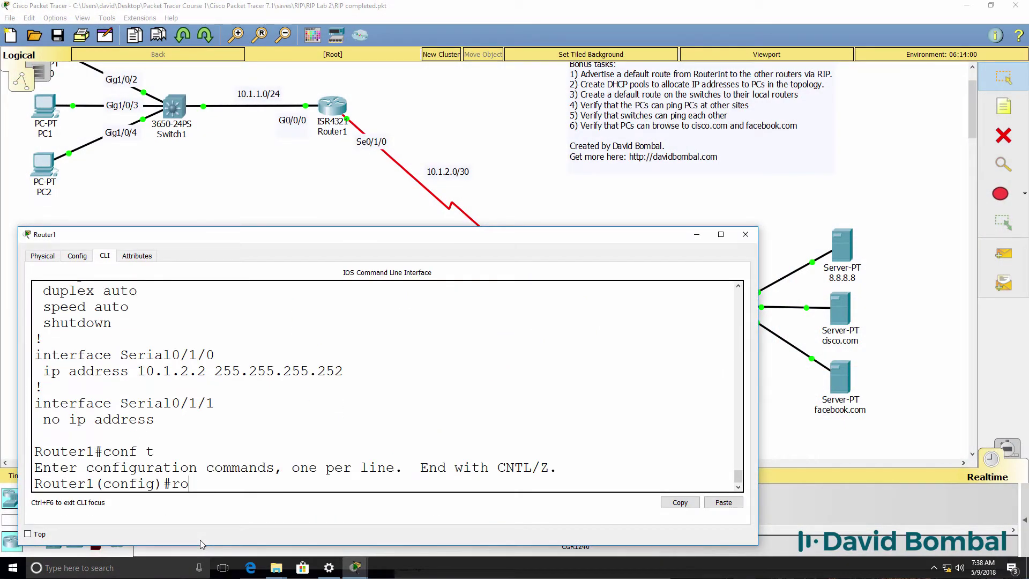
key(Return)
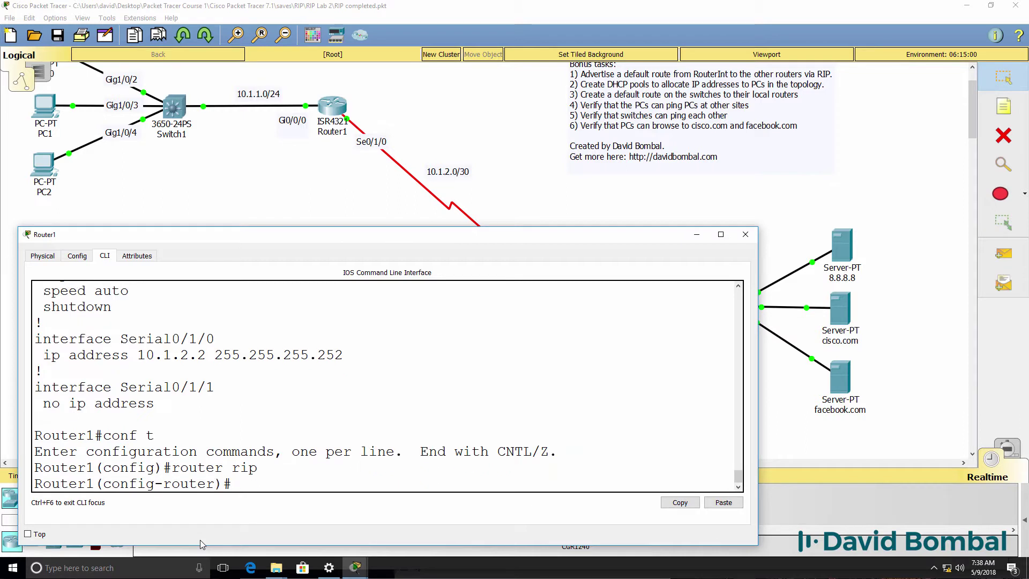
text(version 2)
key(Return)
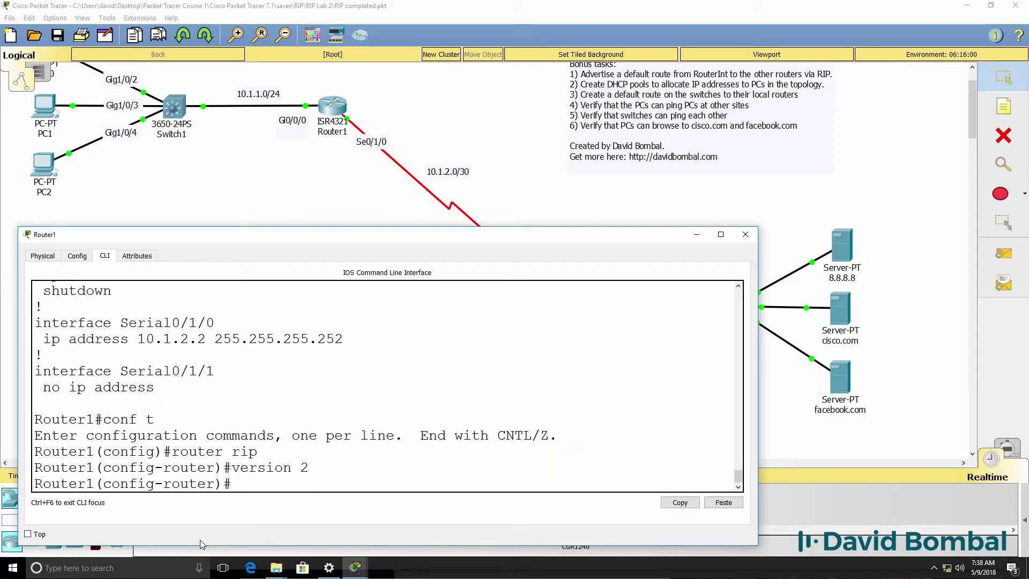
text(no aut)
key(Tab)
key(Return)
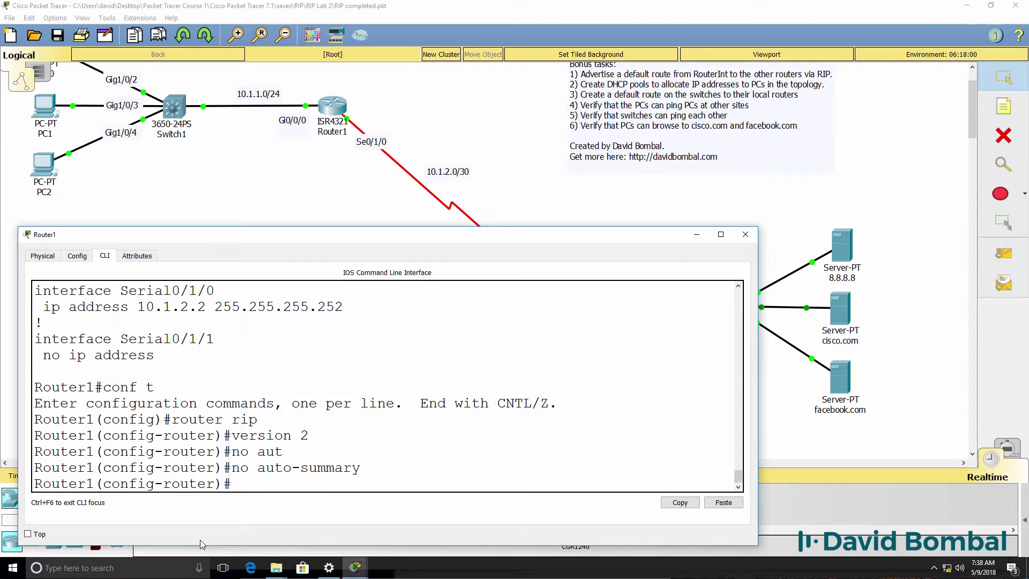
Advertise network 10.0.0.0 in RIP and verify interface addresses 10.1.1.1 and 10.1.2.2.
text(network 10.0.0.0)
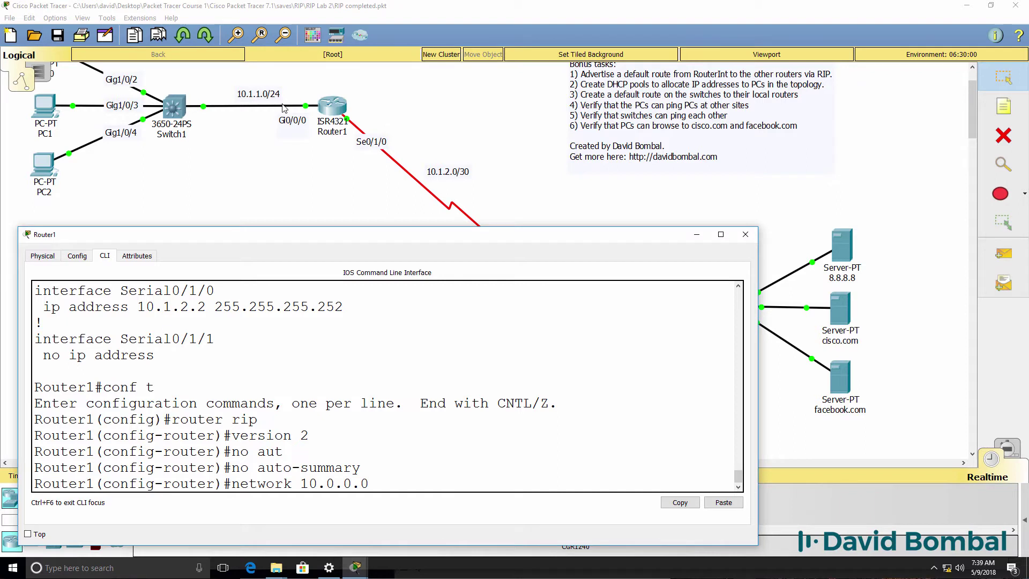
drag(369, 483, 230, 485)
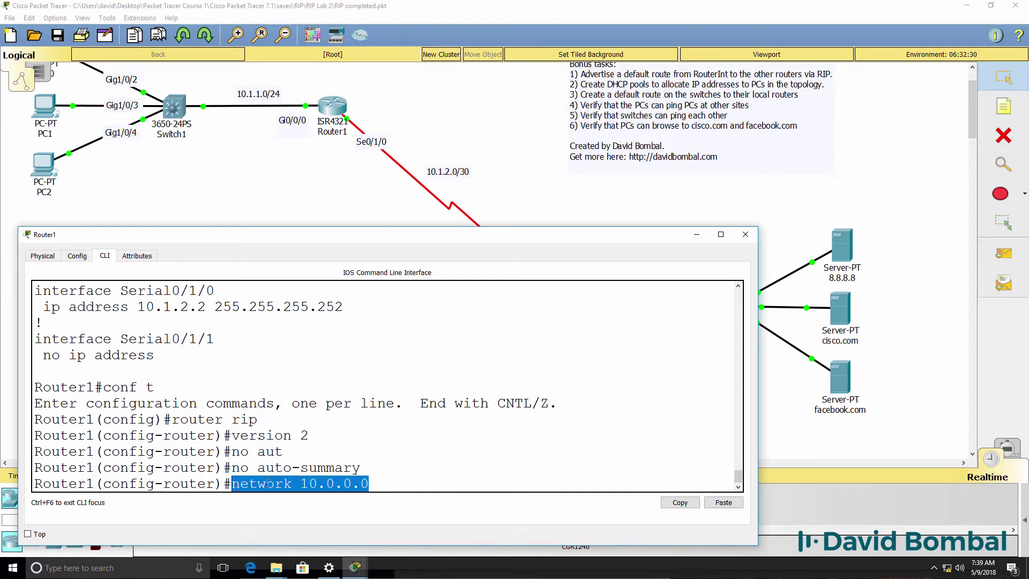
drag(302, 482, 386, 483)
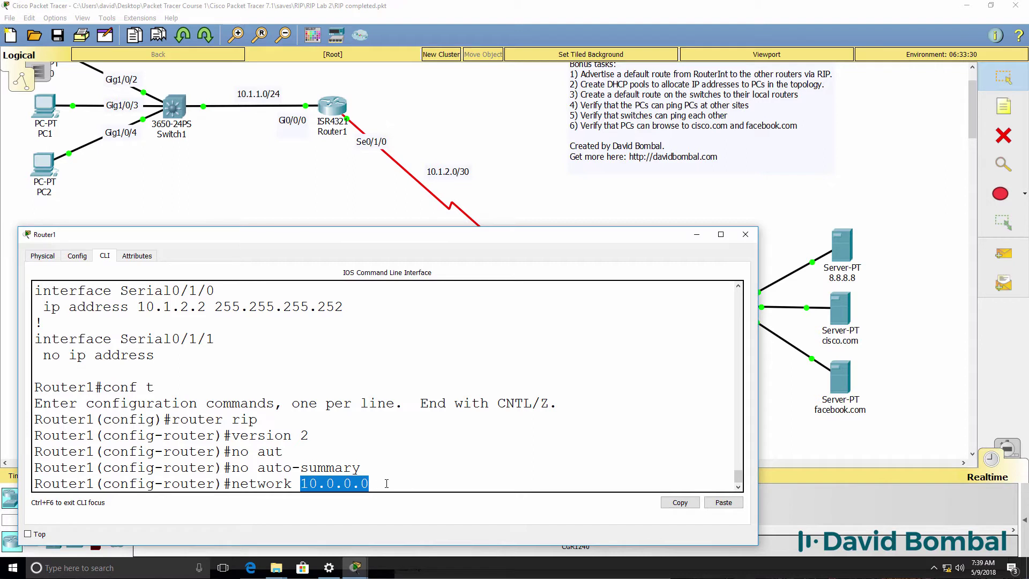
key(Return)
text(do sh)
text( sh ip)
text( int brief)
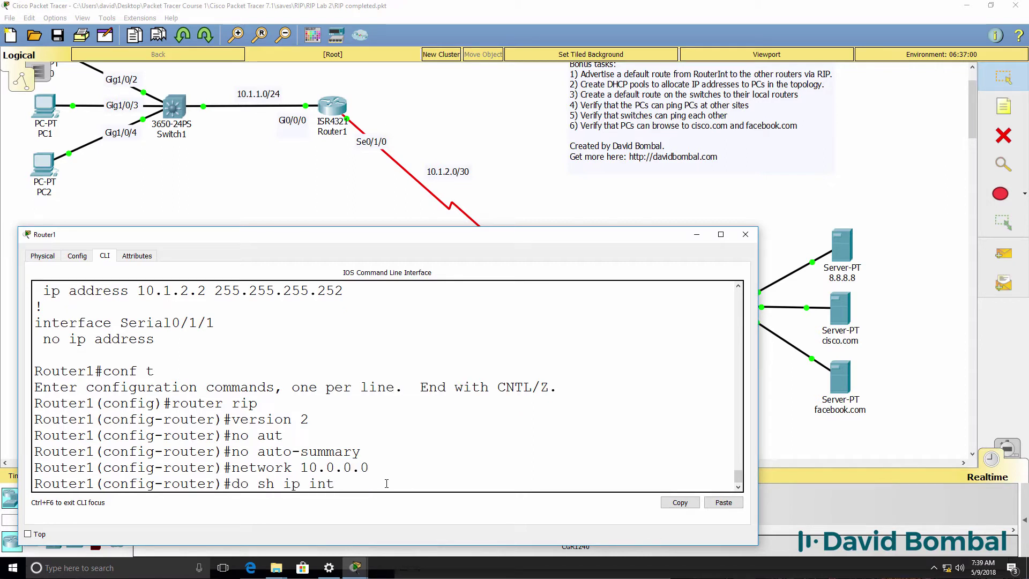
key(Return)
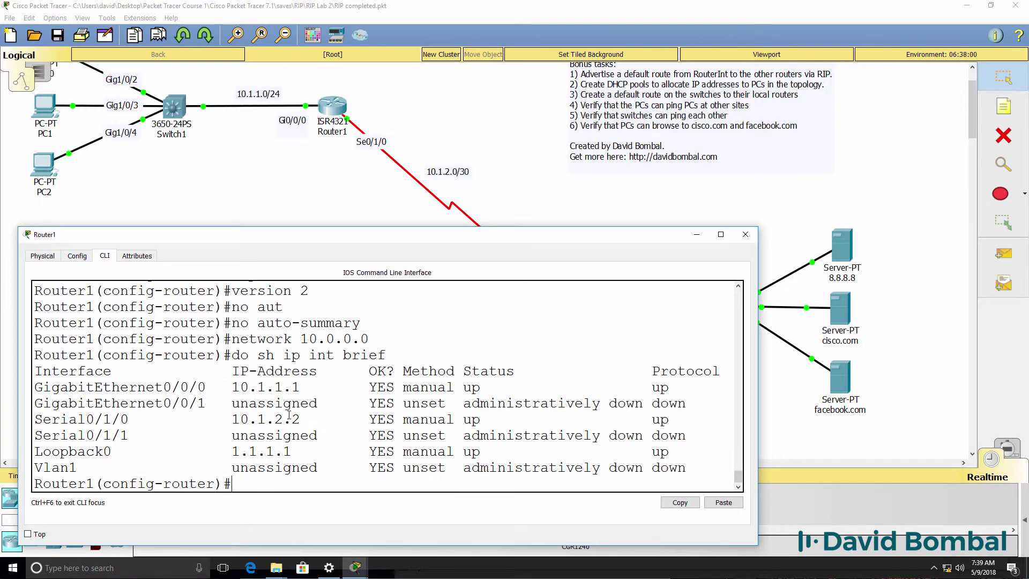
drag(318, 388, 229, 388)
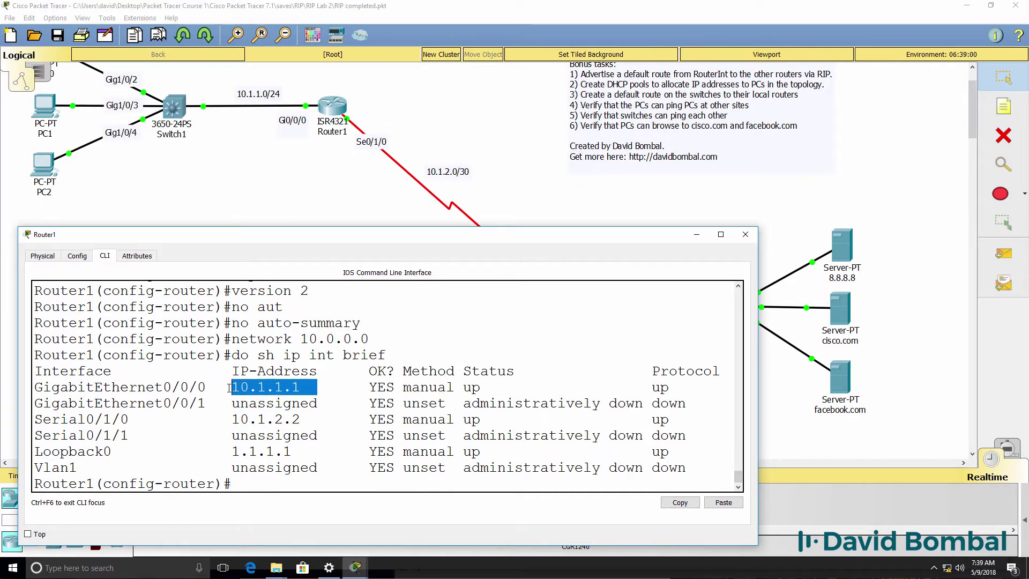
drag(318, 419, 232, 419)
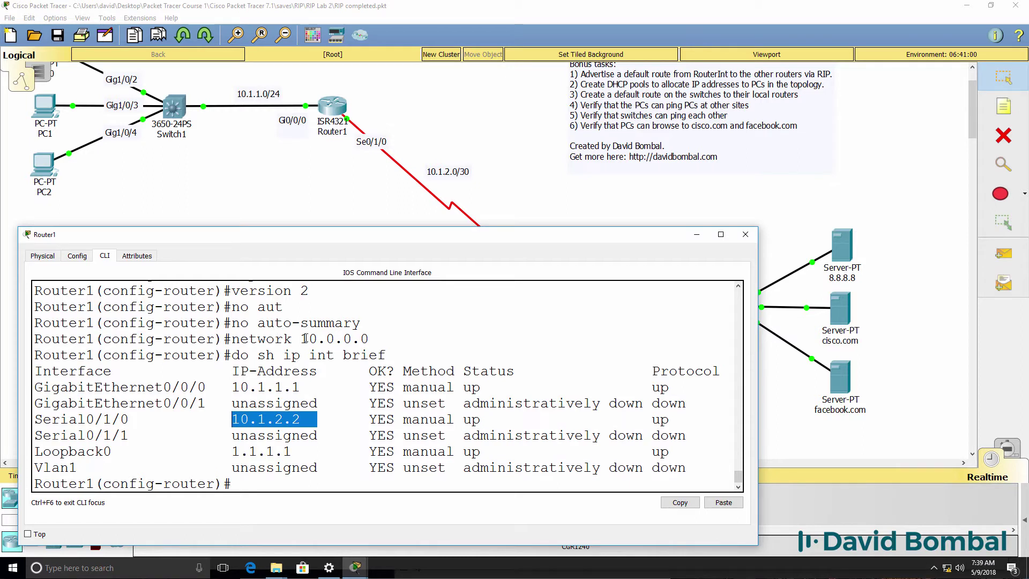
drag(301, 338, 385, 337)
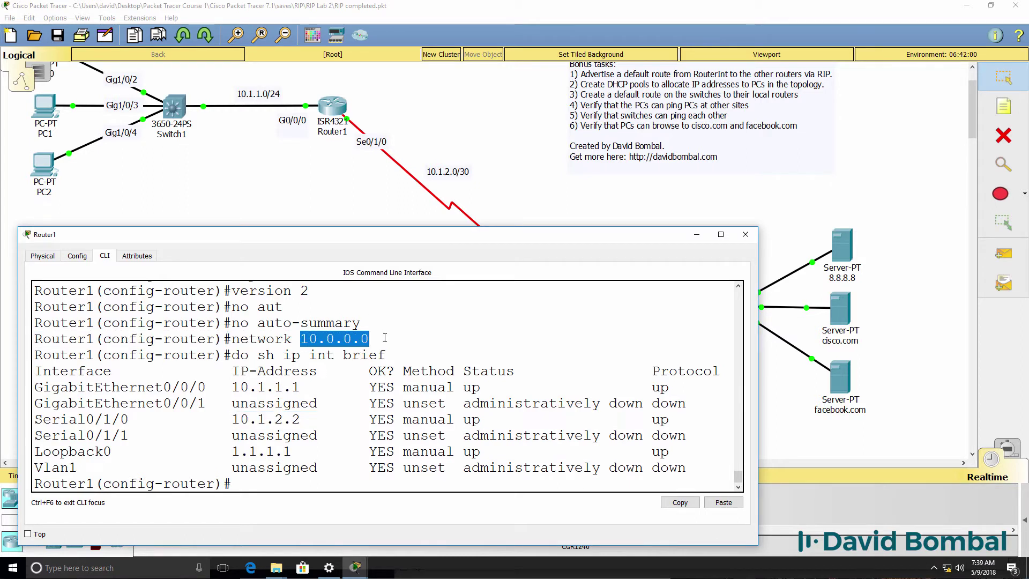
Add the loopback network 1.1.1.1 to Router1's RIP process.
text(network 10.1)
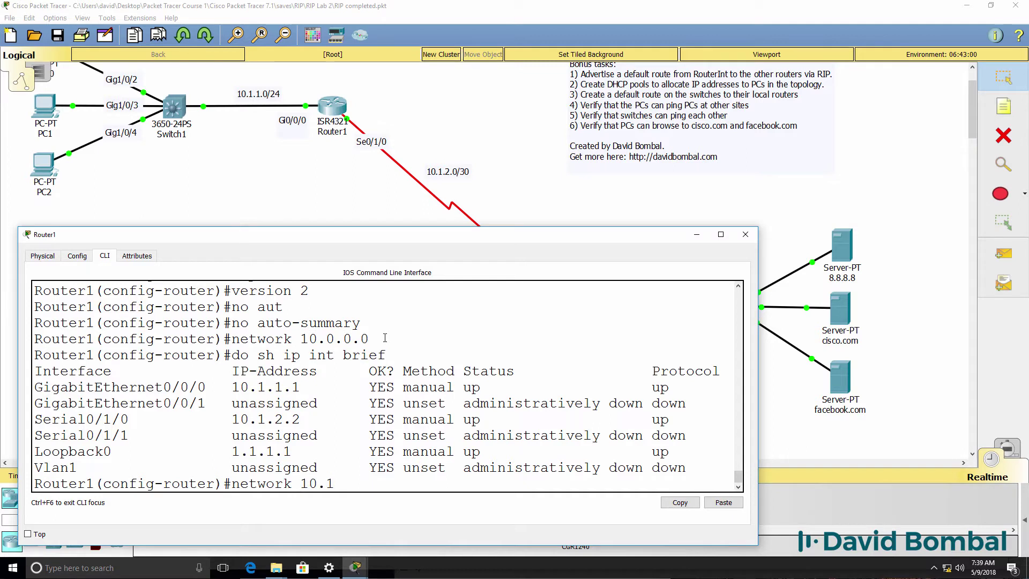
text(.1.10)
key(BackSpace)
key(BackSpace)
key(BackSpace)
text(1.1)
key(BackSpace)
key(BackSpace)
key(BackSpace)
text(.1)
key(Return)
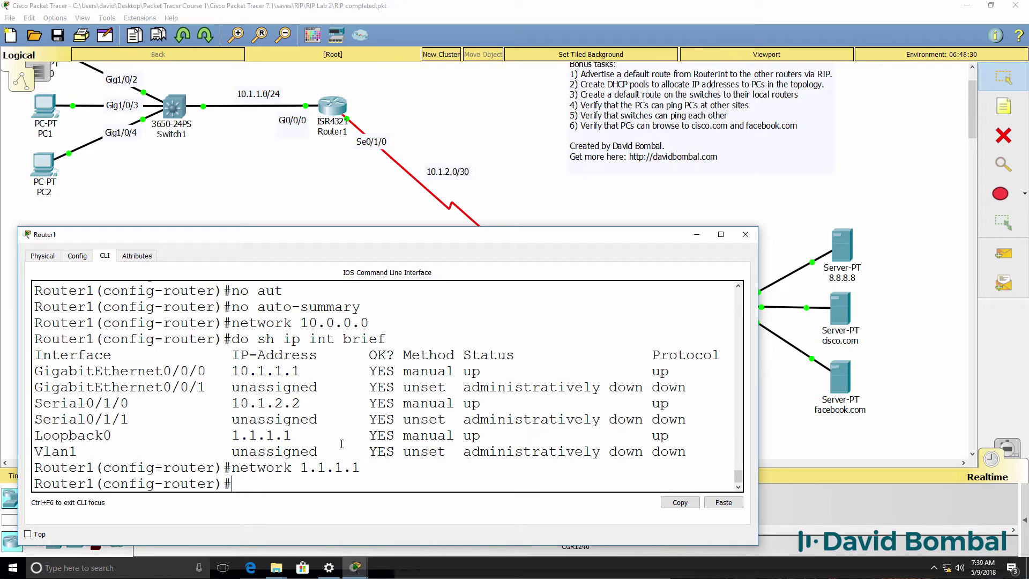
drag(296, 432, 231, 434)
Leave configuration mode and display Router1's running configuration.
text(end)
key(Return)
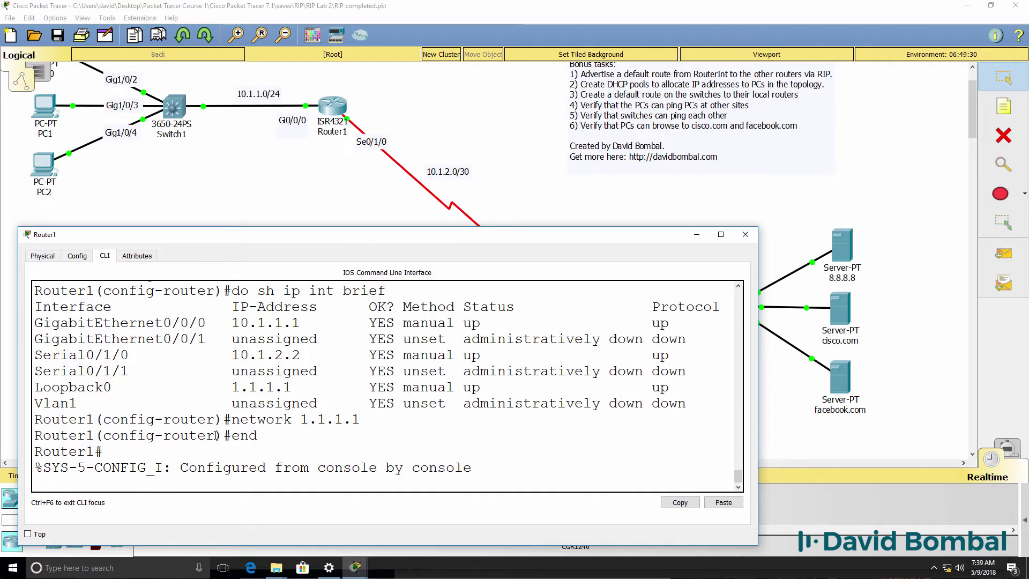
key(Return)
key(Return)
text(sh run)
key(Return)
key(space)
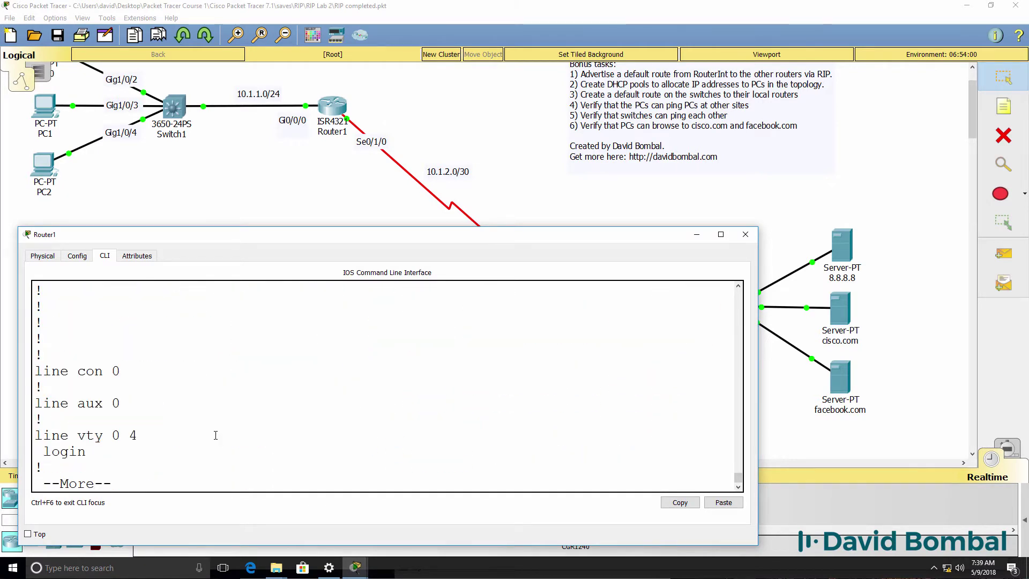
Highlight the router rip block and its network 1.0.0.0 statement in Router1's config.
scroll(235, 435, up, 2)
drag(213, 396, 15, 306)
click(121, 329)
drag(173, 339, 25, 338)
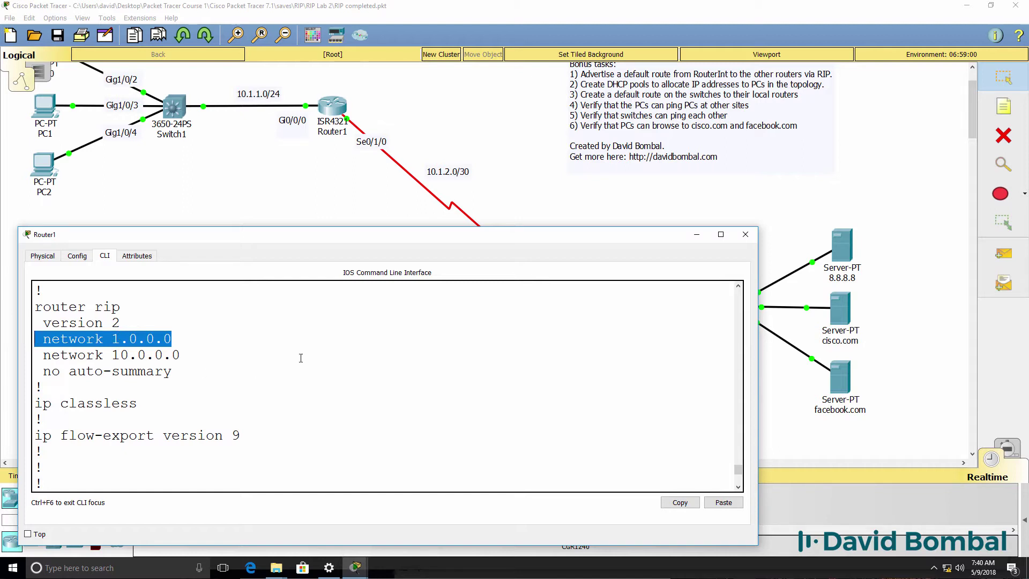
Show Router1's RIP database listing 1.1.1.1/32, 10.1.1.0/24 and 10.1.2.0/30.
text(h)
text(sh ip rip d)
key(Tab)
key(Return)
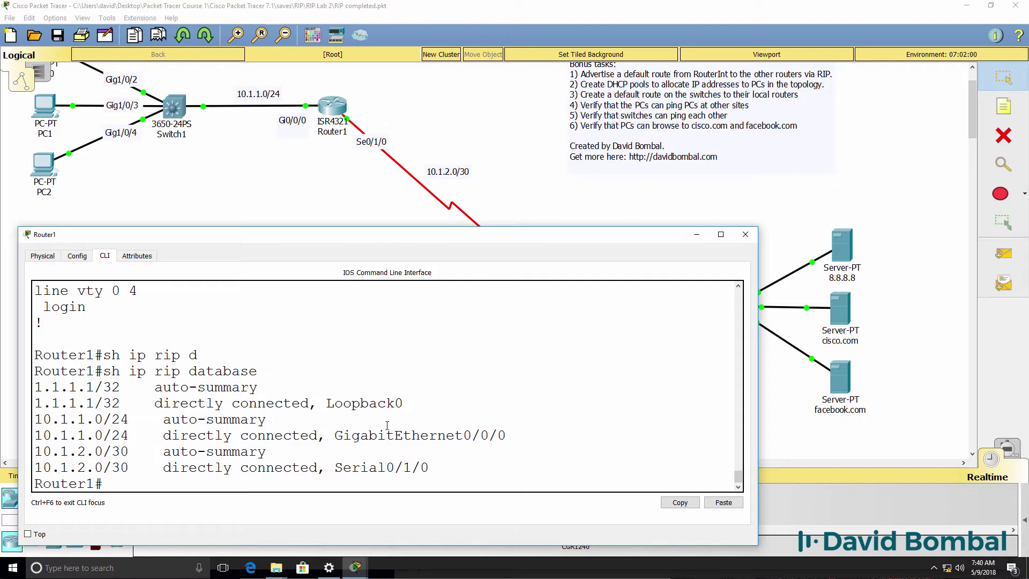
drag(459, 472, 2, 375)
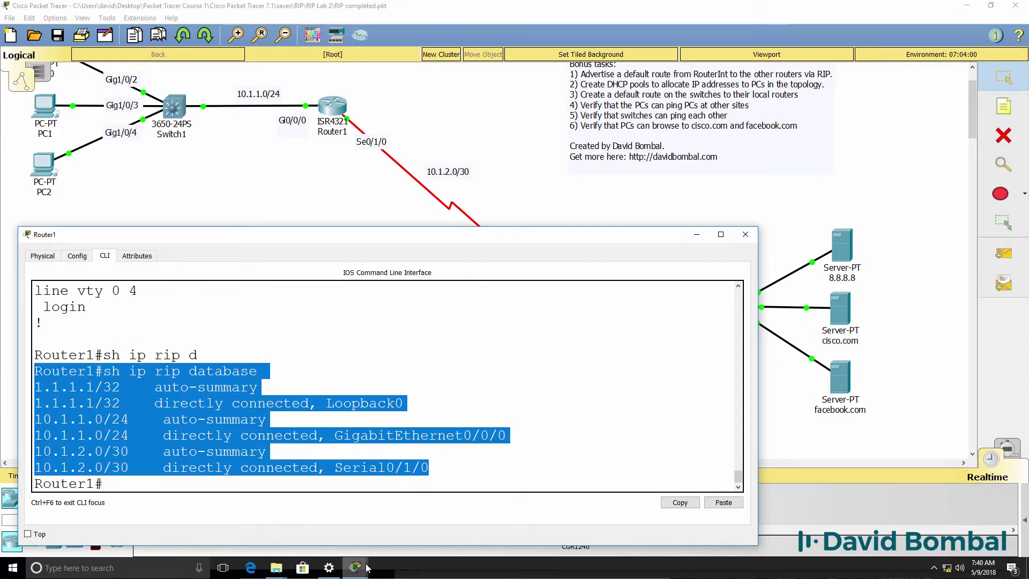
mouse_move(366, 567)
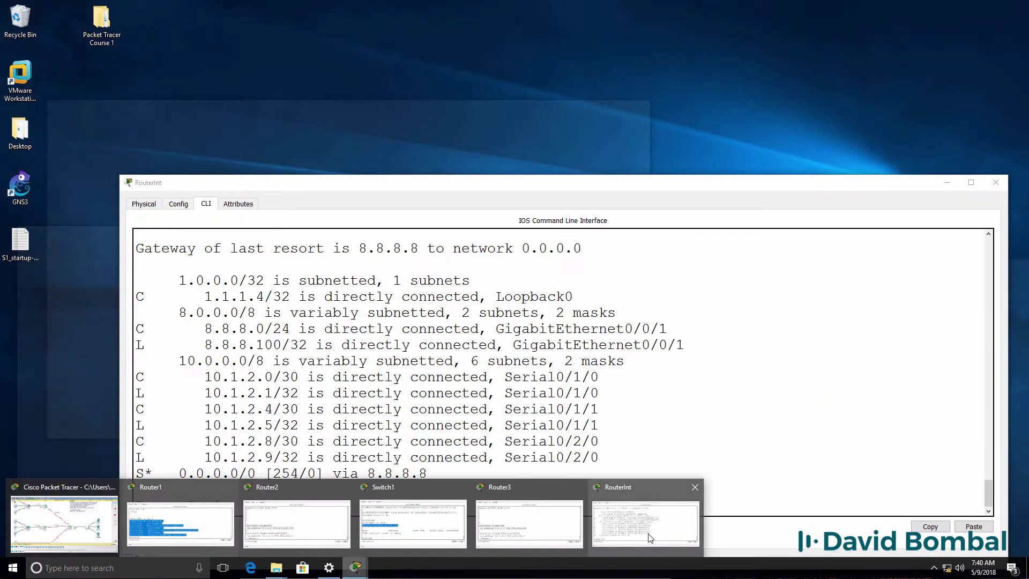
Move RouterInt's window aside and scroll the topology down to show Router2, Router3 and RouterInt.
click(649, 538)
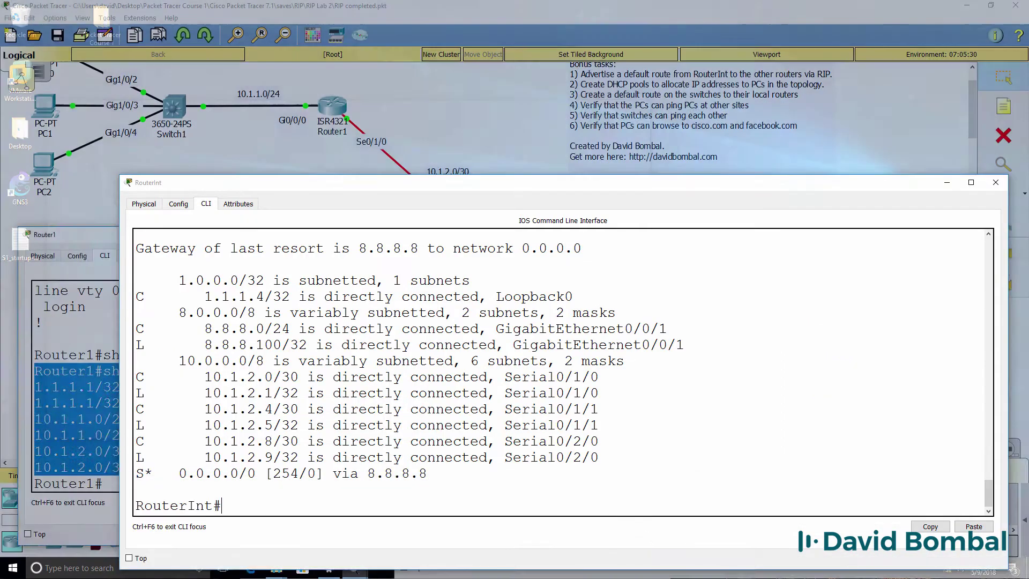
drag(261, 186, 472, 165)
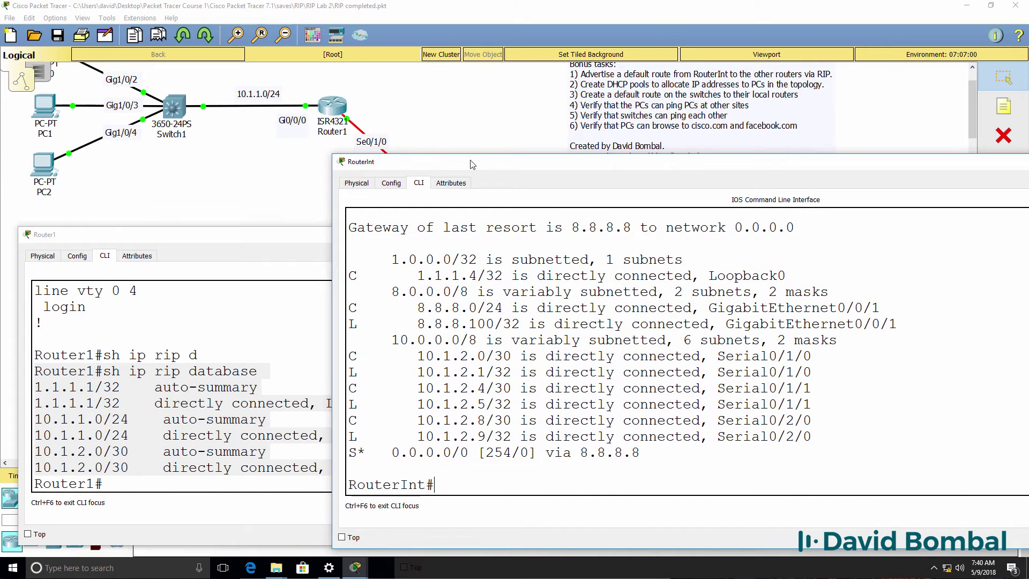
click(576, 15)
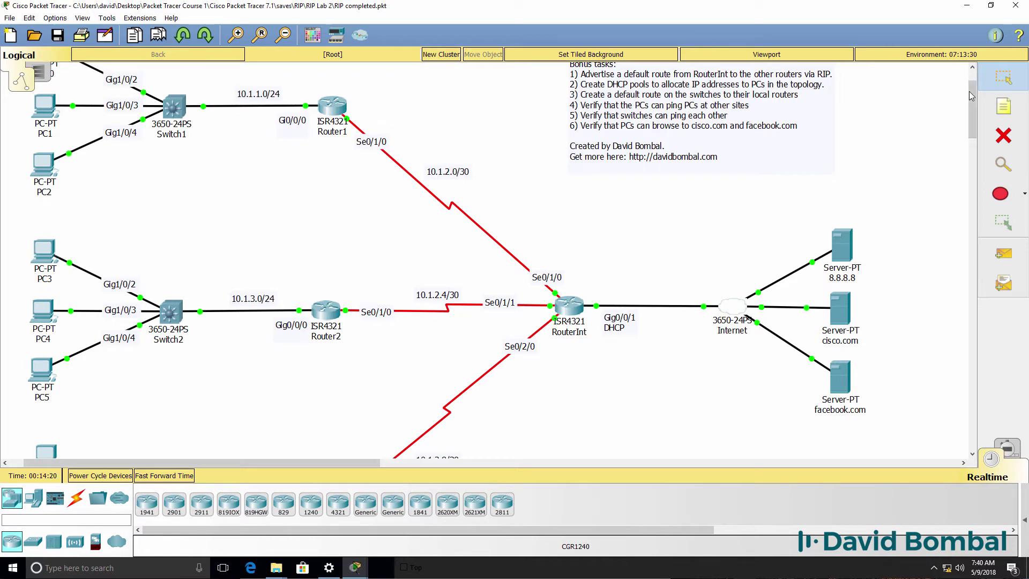
scroll(466, 322, down, 3)
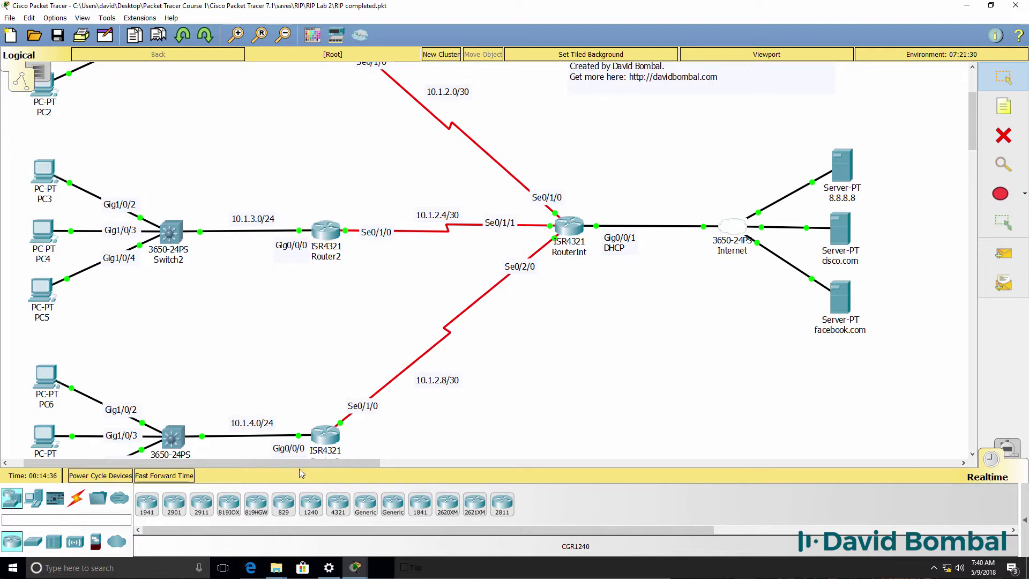
Display Router2's routing table with show ip route.
mouse_move(355, 567)
click(278, 526)
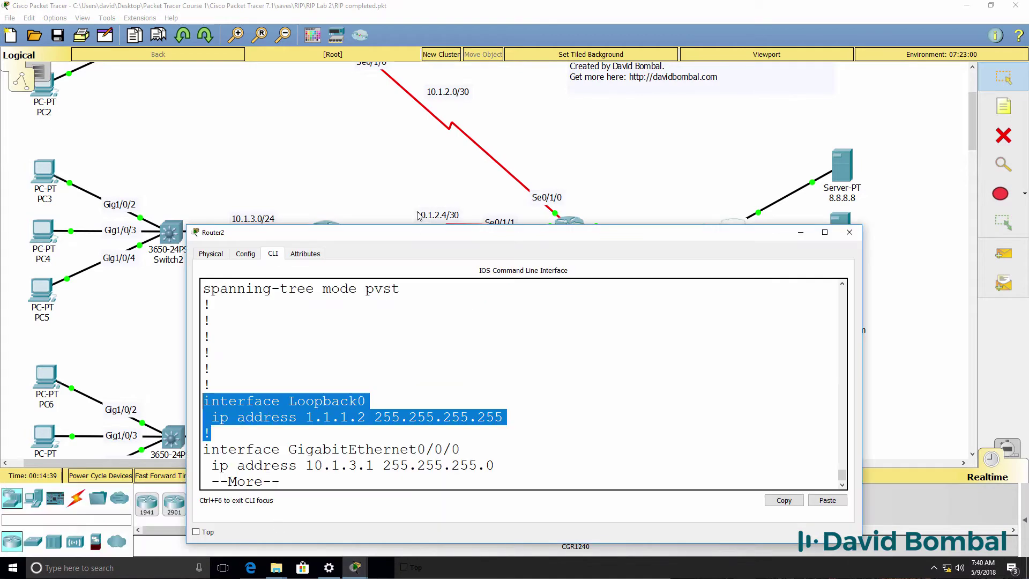
drag(423, 229, 640, 221)
text(qsh ip route)
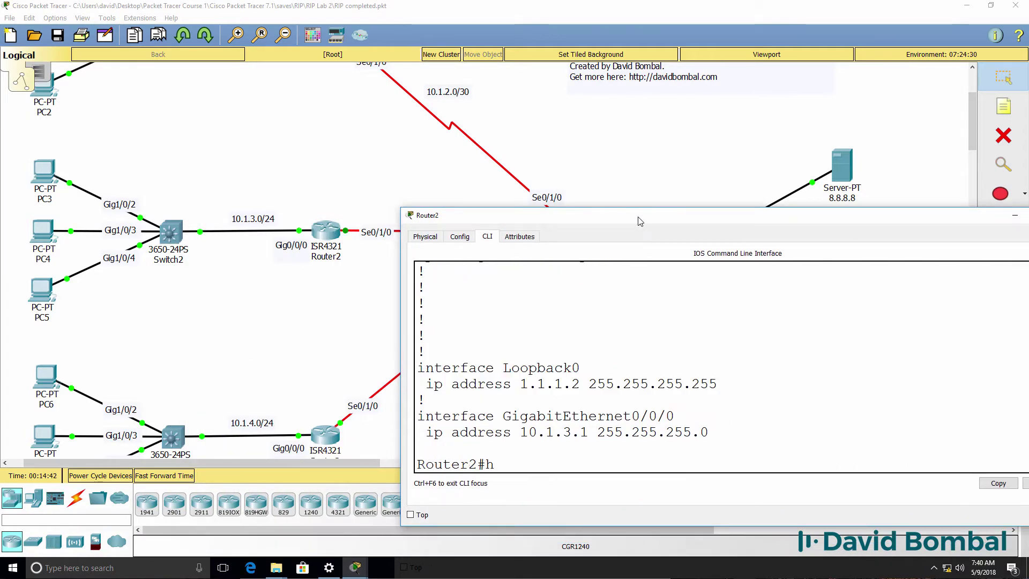
key(Return)
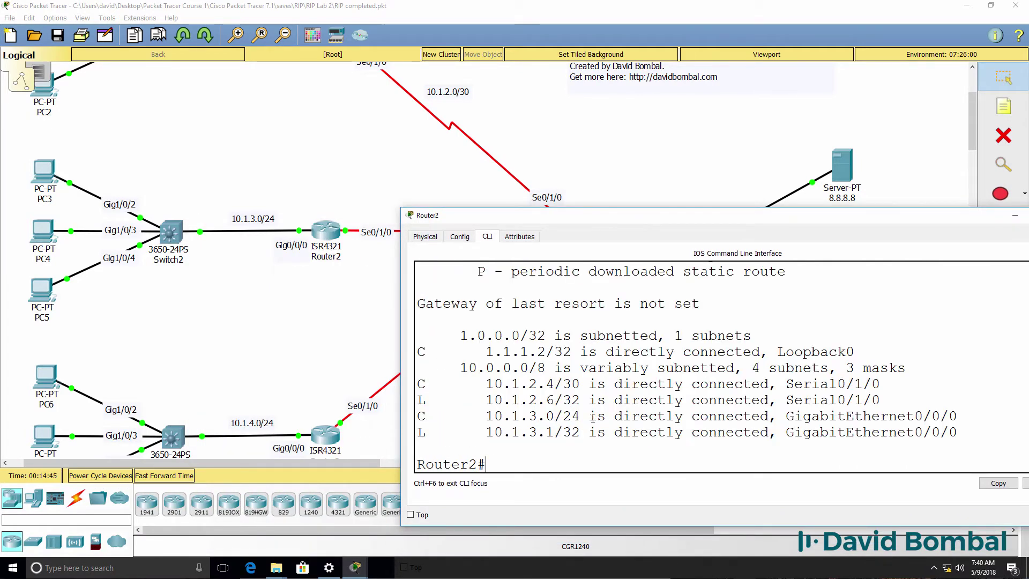
Highlight Router2's connected routes 10.1.3.0/24, 10.1.2.4/30 and loopback 1.1.1.2.
drag(590, 417, 451, 418)
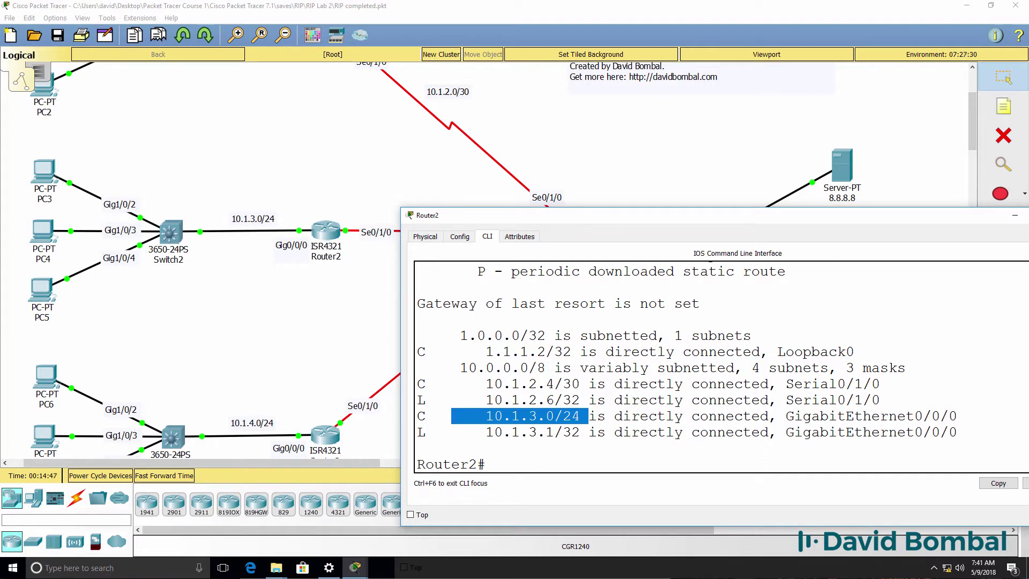
drag(536, 215, 522, 264)
drag(575, 433, 393, 433)
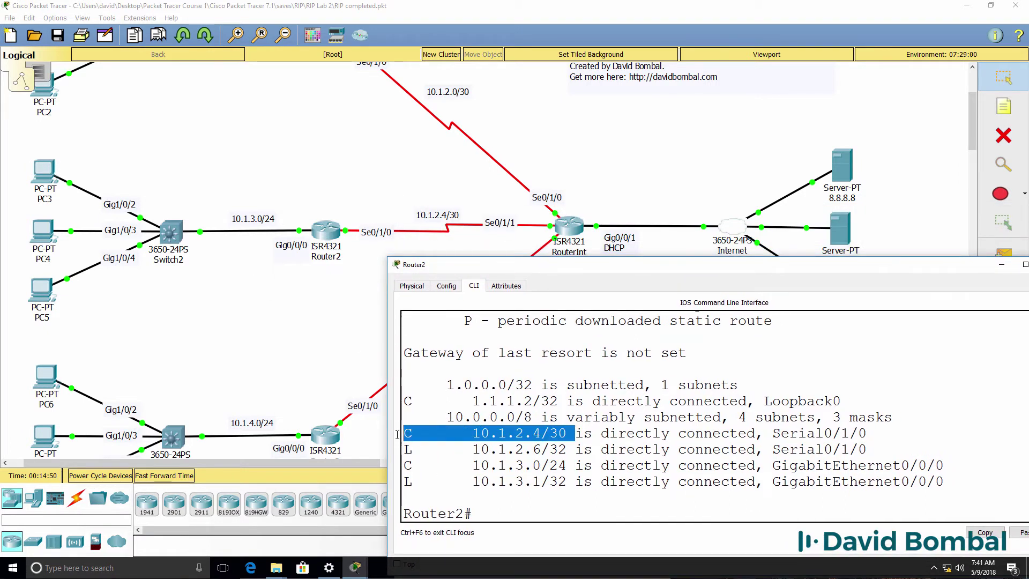
drag(464, 402, 856, 398)
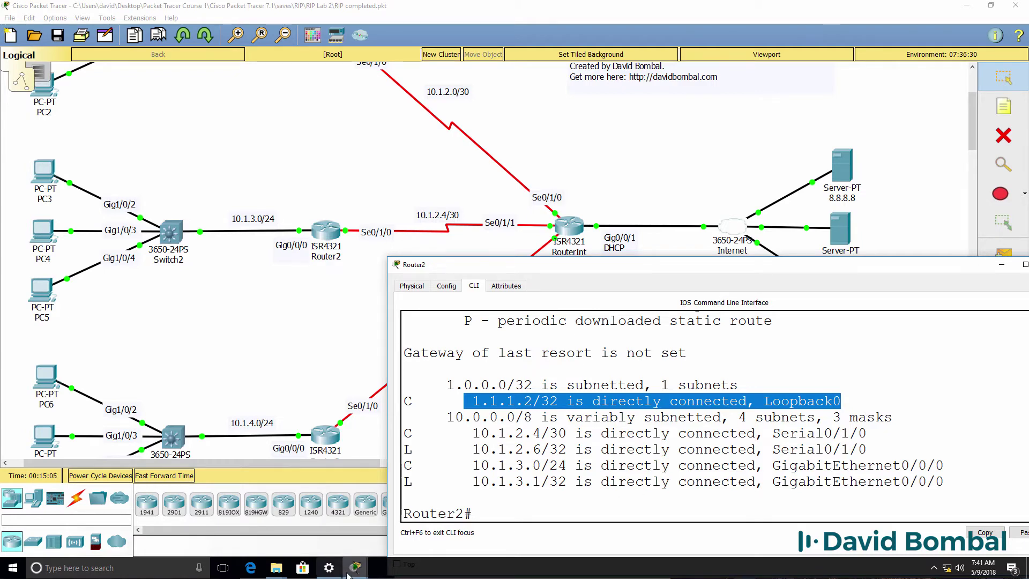
Run show ip int brief on RouterInt to list its interface addresses.
mouse_move(354, 567)
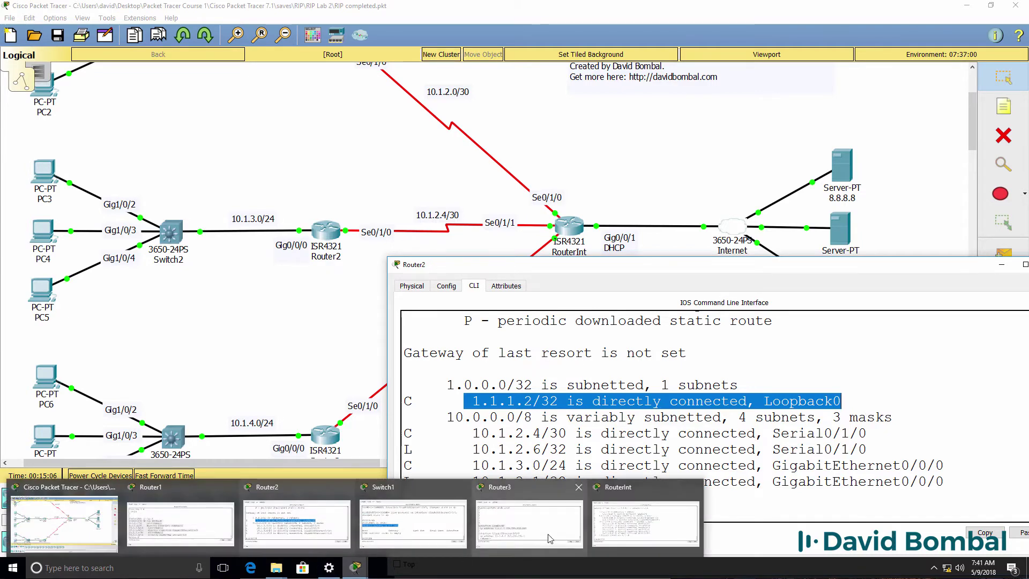
click(642, 523)
drag(602, 162, 593, 260)
text(sh ip itnb)
key(BackSpace)
key(BackSpace)
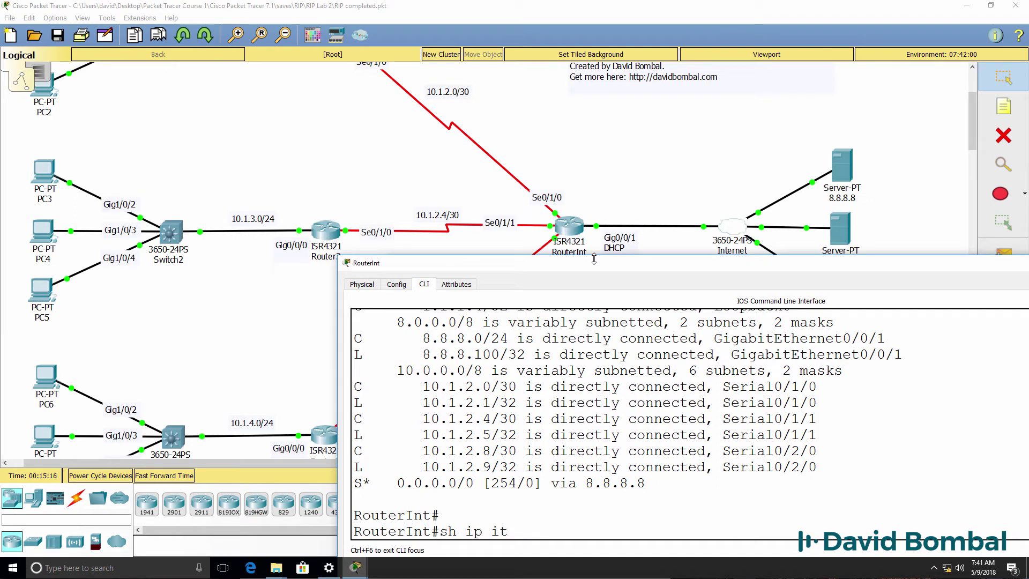
text(nt brief)
key(Return)
Highlight RouterInt's GigabitEthernet0/0/1 row, the three serial rows and Loopback0 1.1.1.4.
drag(636, 419, 356, 413)
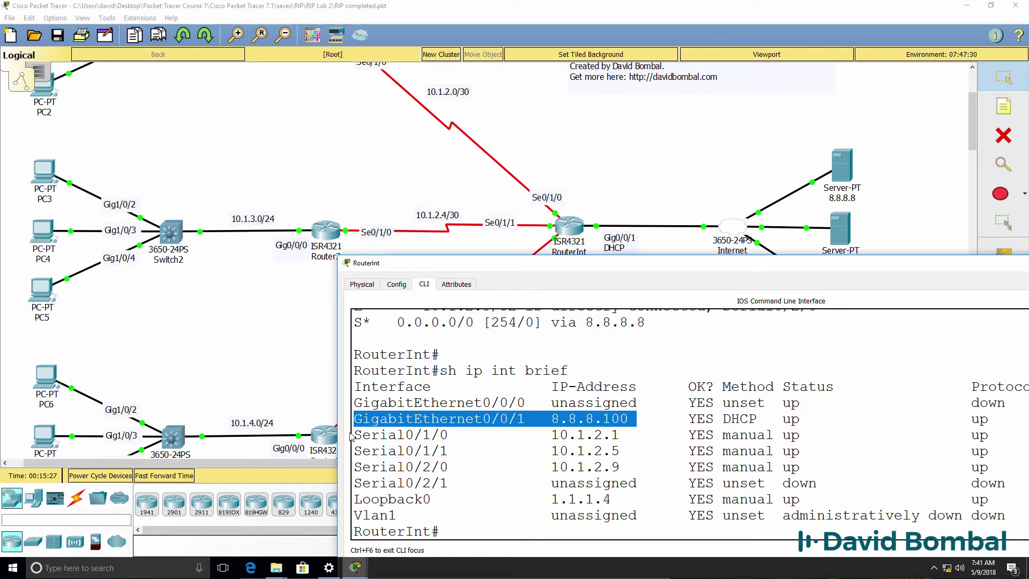
drag(353, 434, 990, 470)
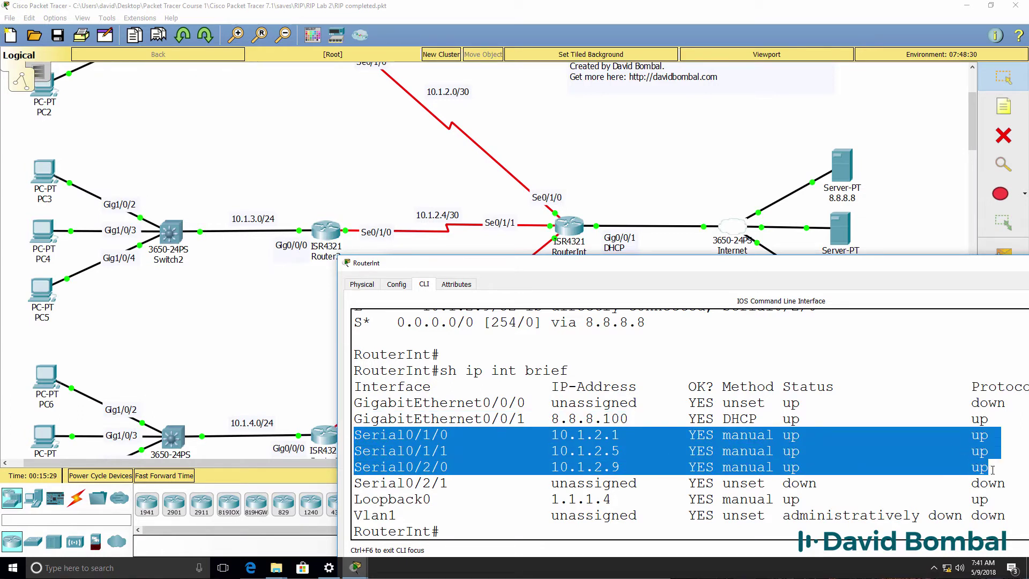
drag(628, 498, 354, 501)
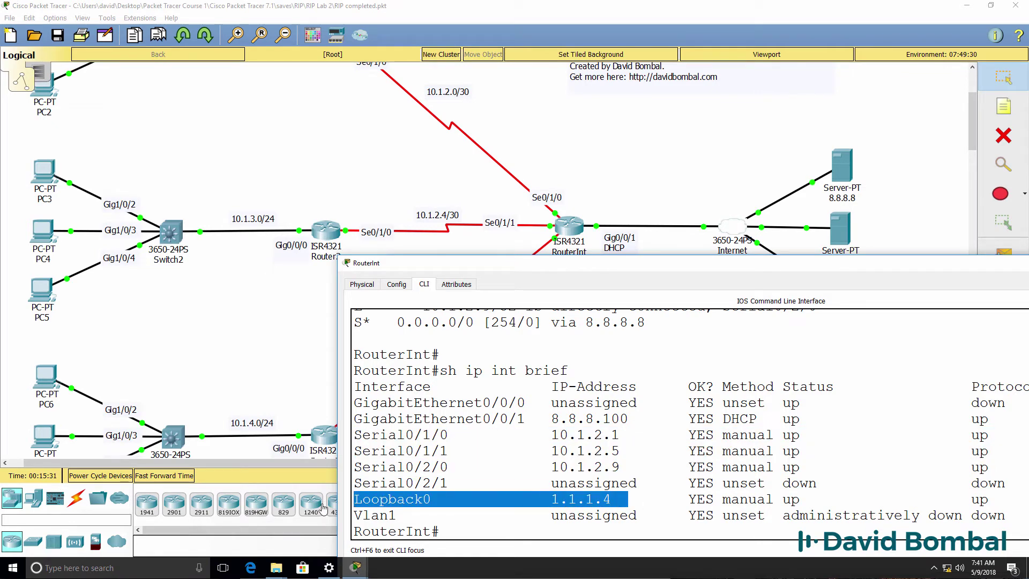
Enable RIP version 2 on RouterInt with auto-summary turned off.
text(conf t)
key(Return)
text(router rip)
key(Return)
text(version 2)
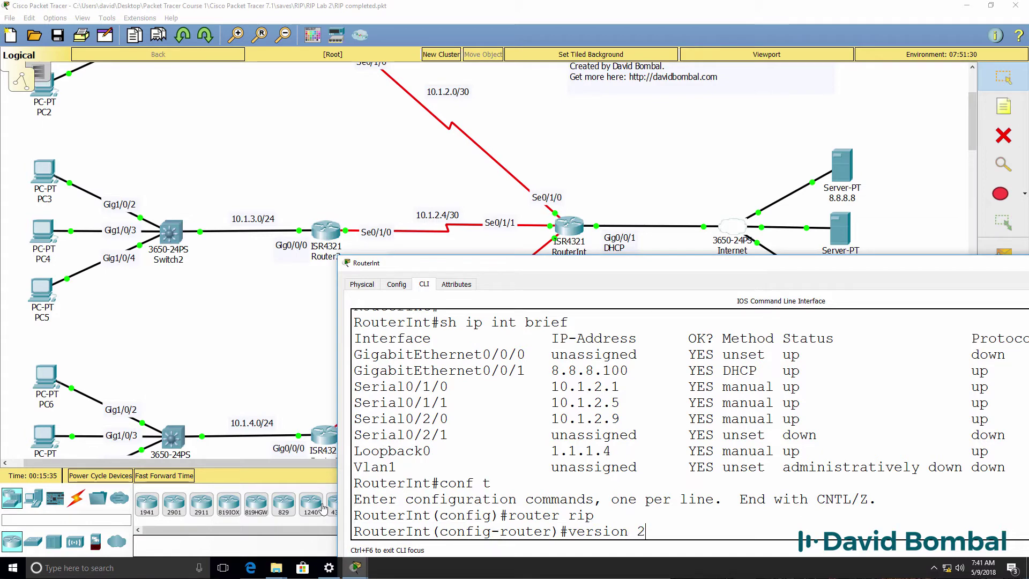
key(Return)
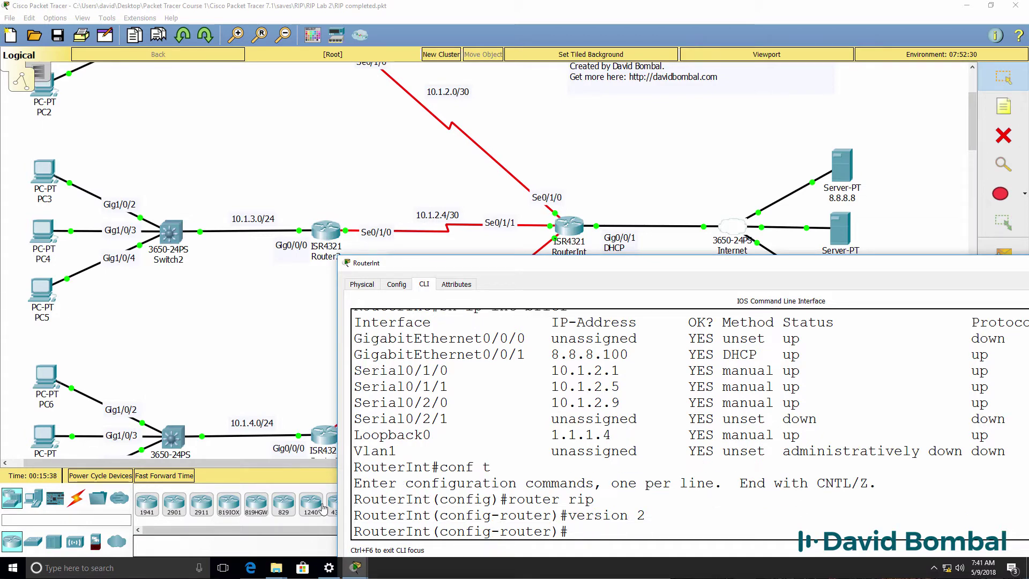
text(no au)
key(Tab)
key(Return)
Advertise networks 10.0.0.0 and 1.0.0.0 in RouterInt's RIP and end configuration.
text(net)
key(Tab)
text(10.0.0.0)
key(Return)
text(net)
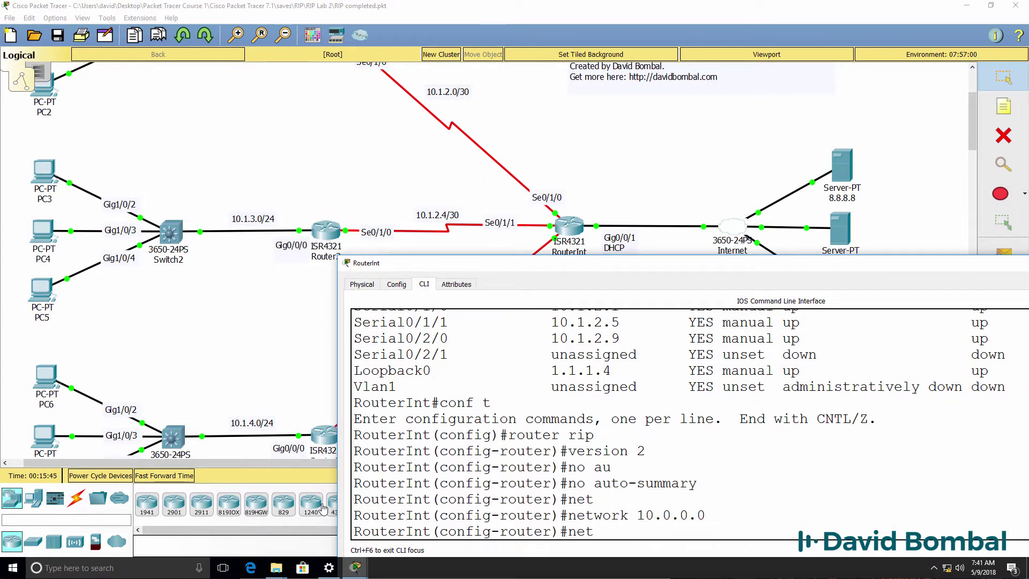
key(Tab)
text(1.0.0.0)
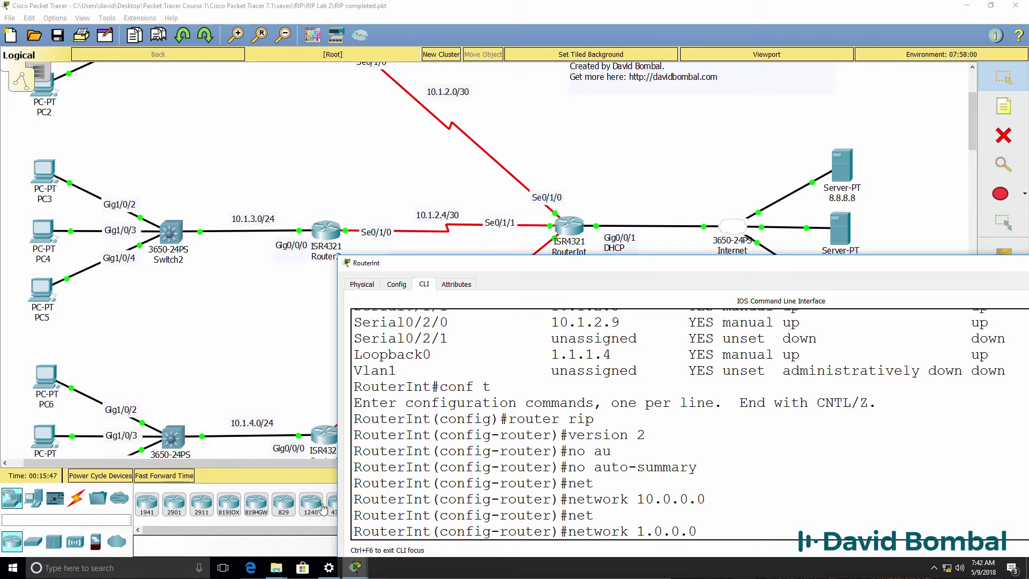
key(Return)
text(end)
key(Return)
Show RouterInt's RIP database with show ip rip database.
key(Return)
key(Return)
key(Return)
text(sh ip rip d)
key(Tab)
key(Return)
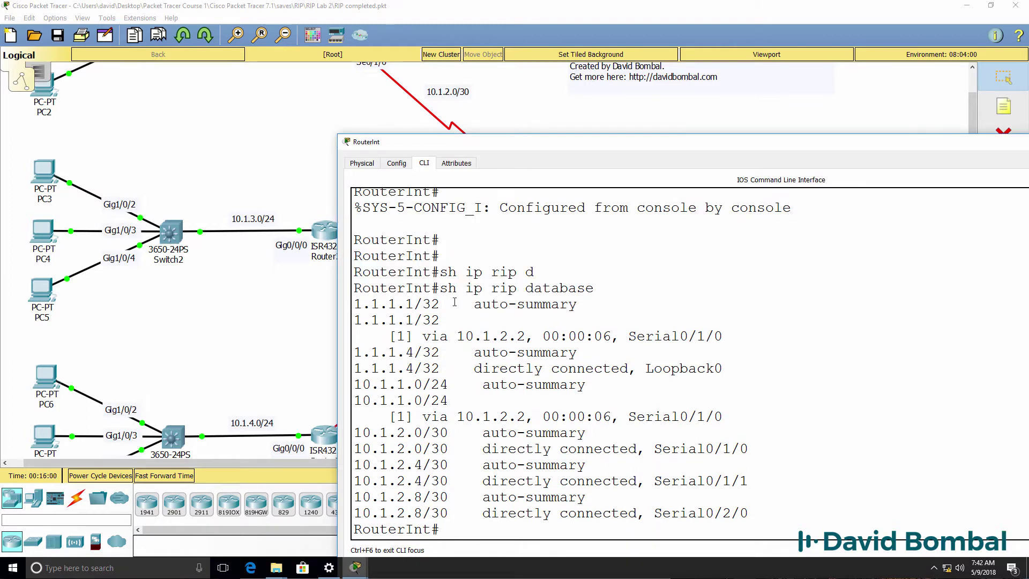
Mark the 1.1.1.1/32 route and its next hop 10.1.2.2 in RouterInt's RIP database.
drag(456, 304, 356, 304)
drag(723, 336, 335, 313)
click(492, 320)
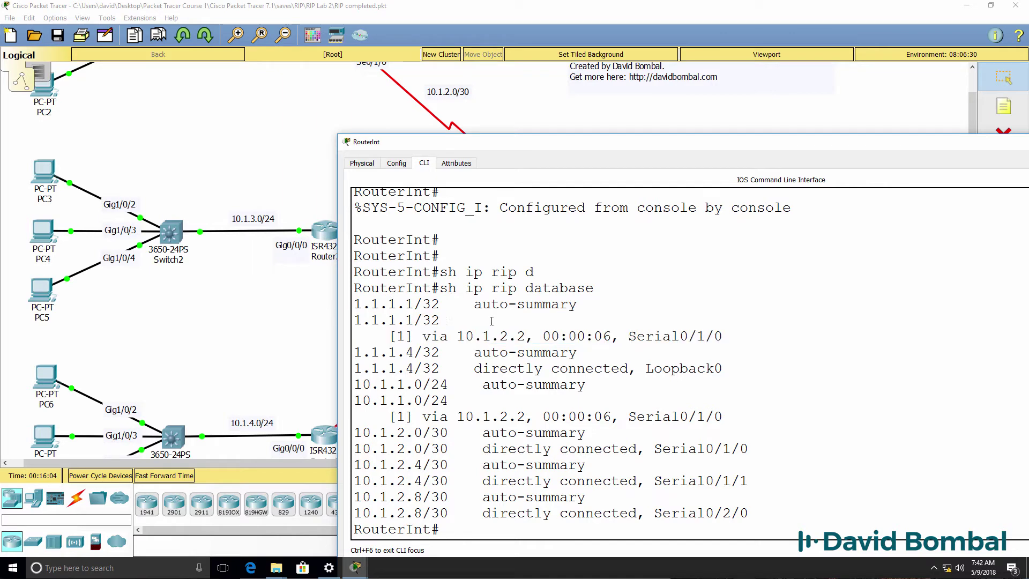
drag(455, 336, 531, 336)
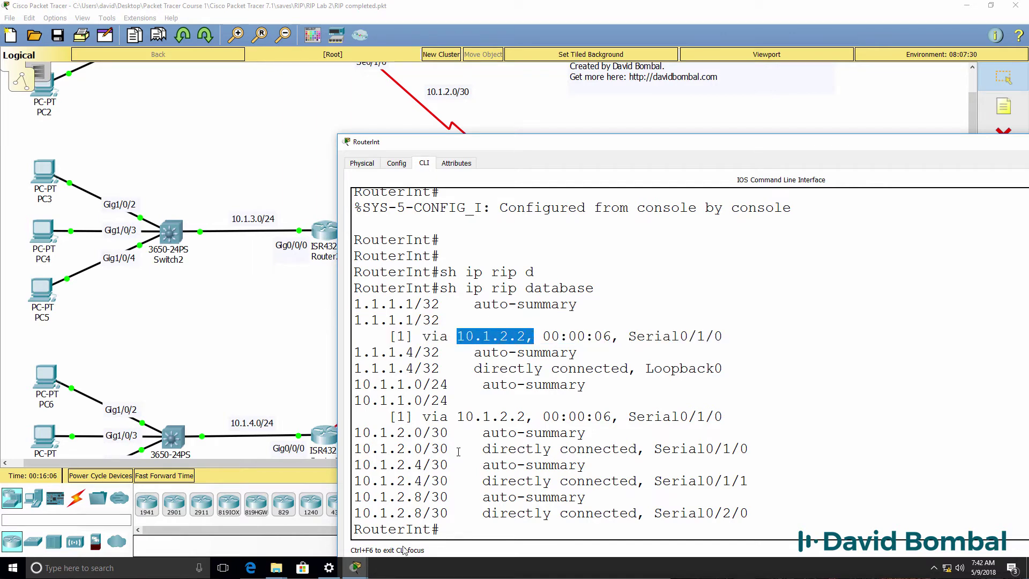
Run show ip interface brief on Router1, confirming its serial address 10.1.2.2.
click(355, 568)
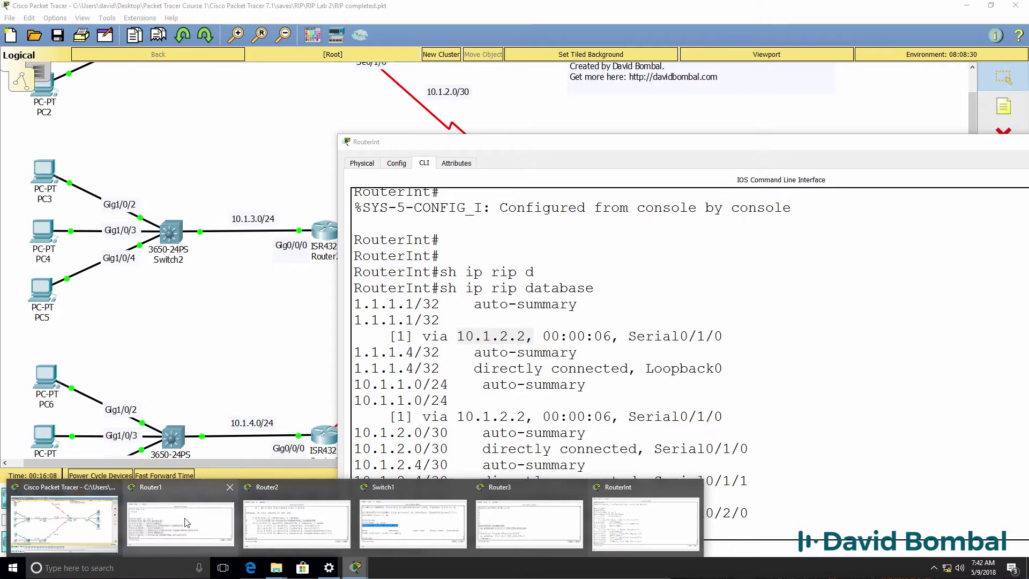
click(186, 522)
key(Return)
key(Return)
text(sh ip intb rief)
key(BackSpace)
key(BackSpace)
key(BackSpace)
key(BackSpace)
key(BackSpace)
key(BackSpace)
text(brie)
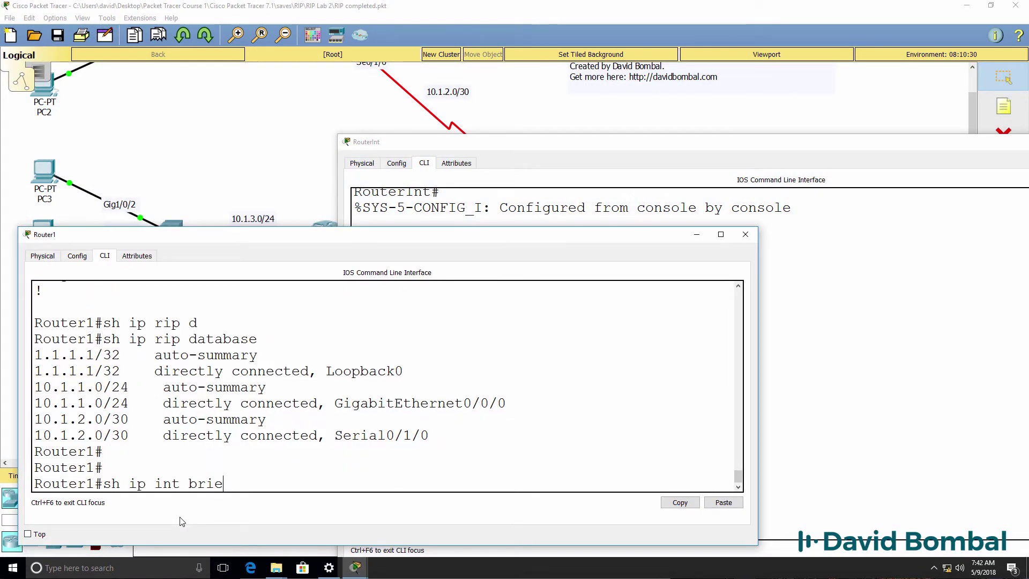
text(f)
key(Return)
drag(301, 422, 188, 419)
Ping Router1's loopback 1.1.1.1 from RouterInt.
click(239, 546)
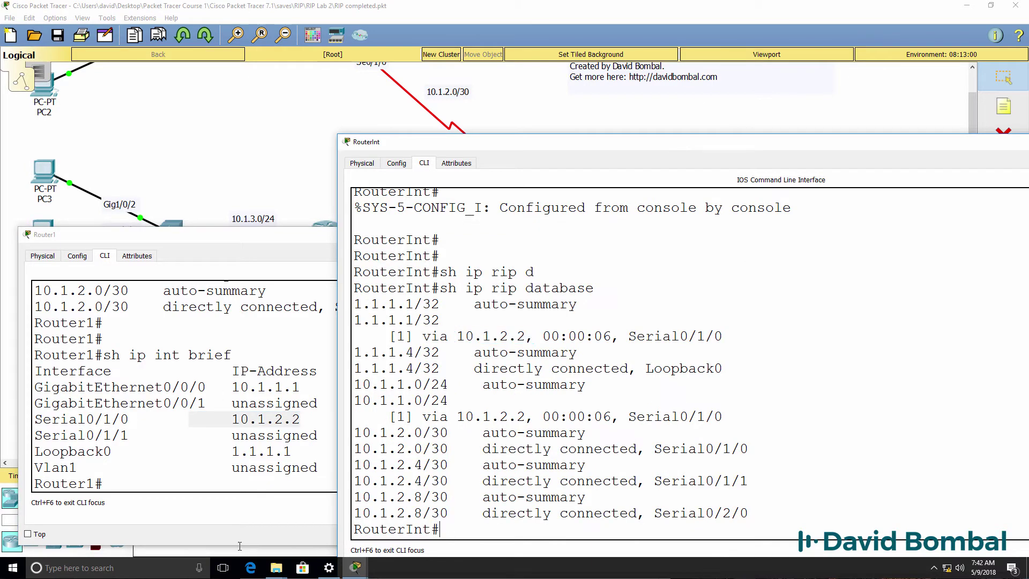
drag(441, 320, 355, 320)
drag(537, 338, 458, 336)
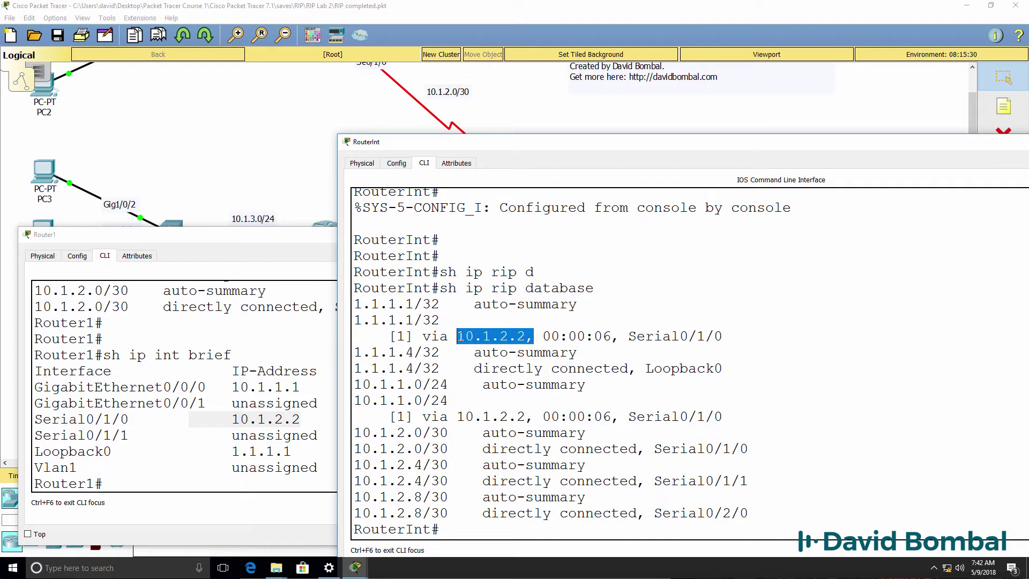
text(ping 1.1.)
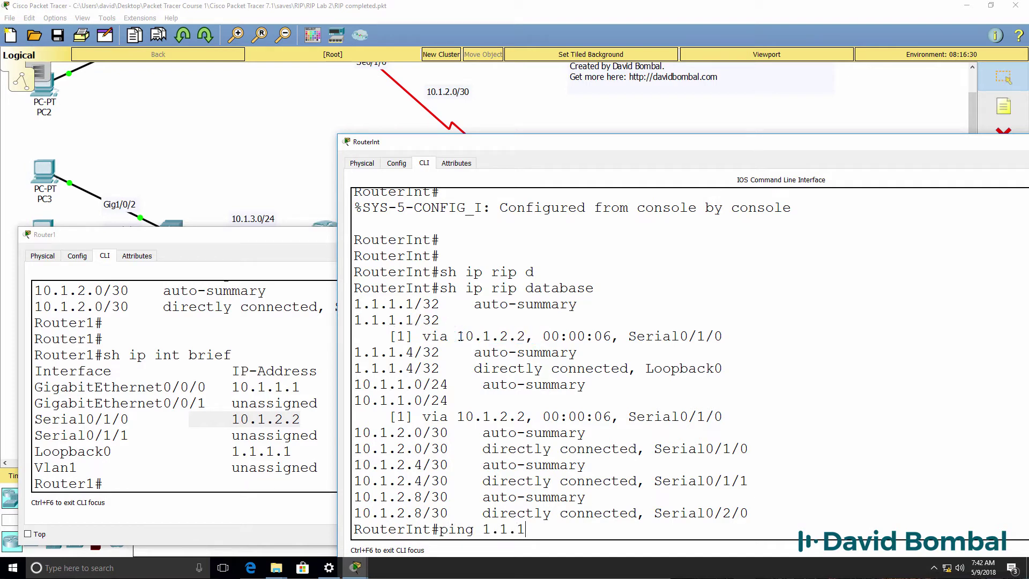
text(1.1)
key(Return)
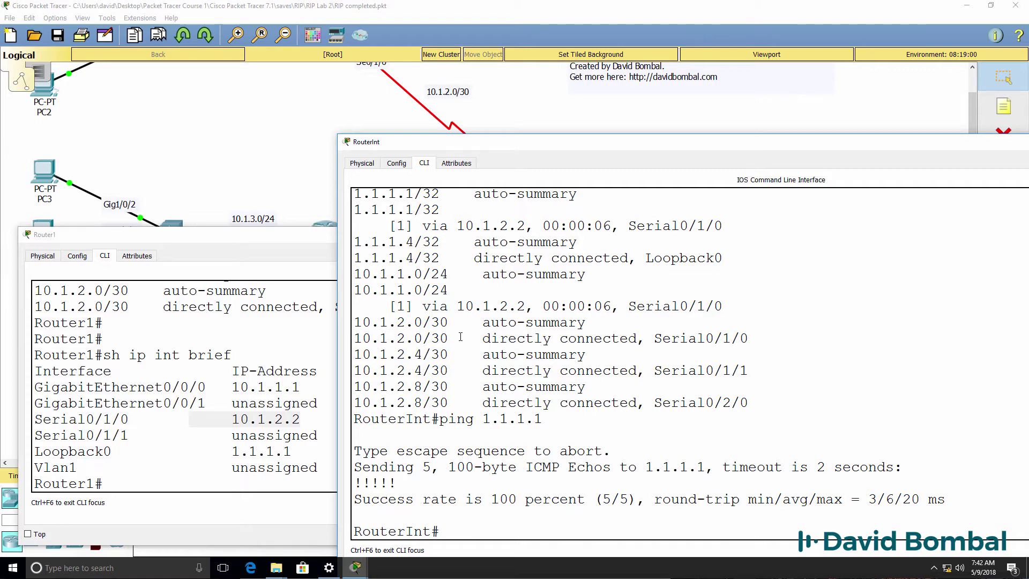
Show Router1's routing table and mark the RIP route to 1.1.1.4/32.
click(135, 438)
text(sh ip route)
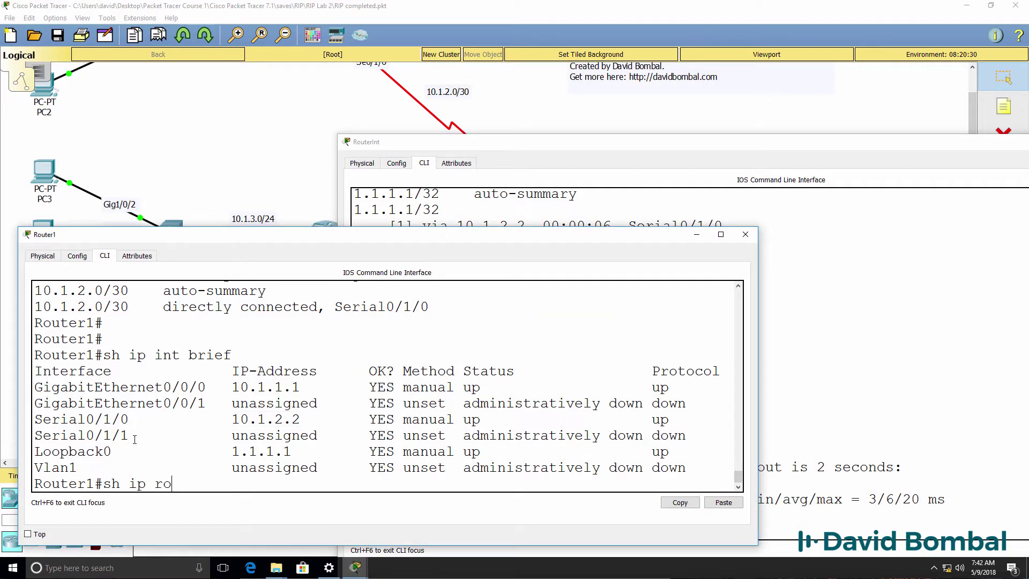
key(Return)
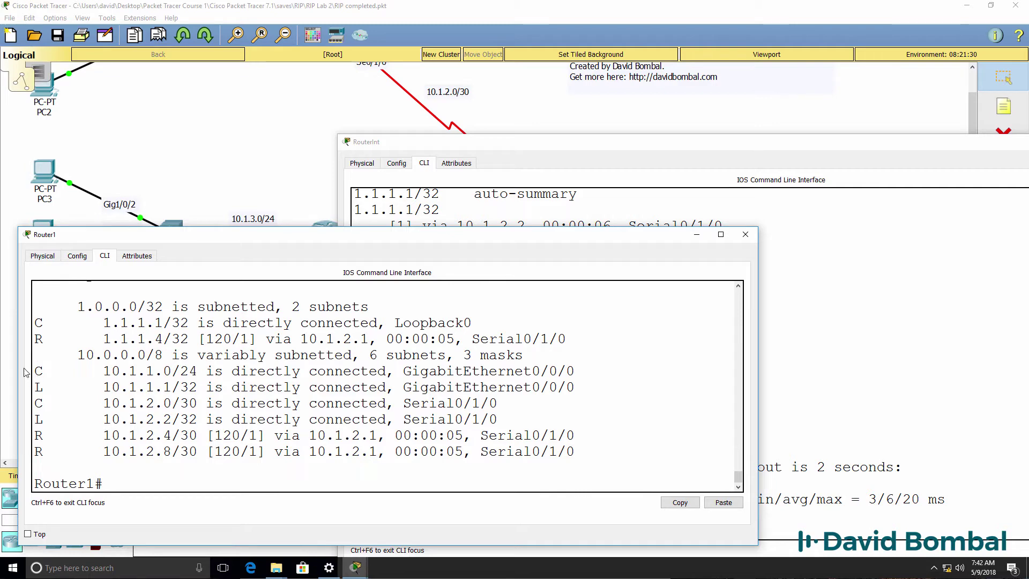
drag(35, 338, 559, 341)
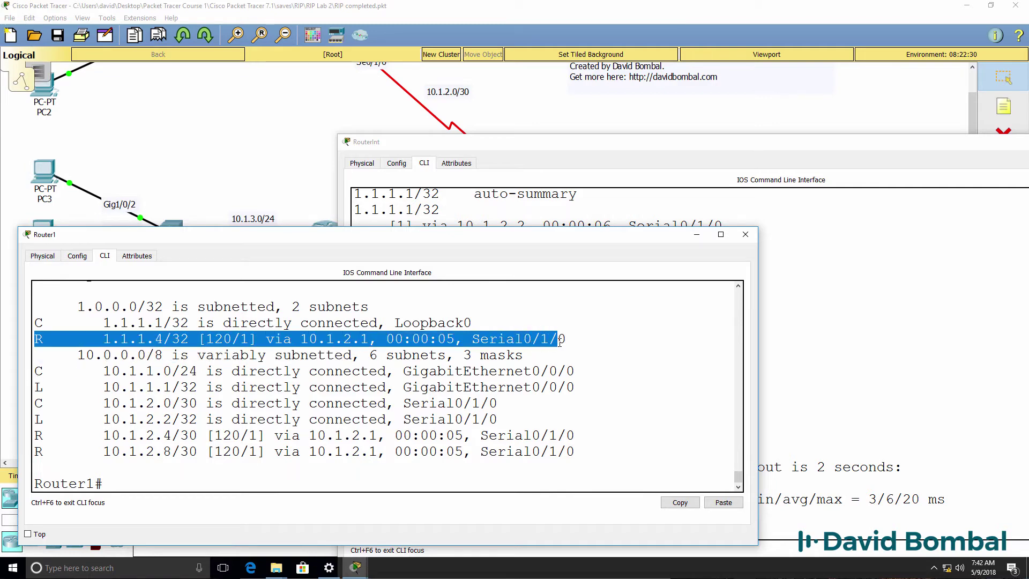
Run show ip interface brief on RouterInt, marking Loopback0 address 1.1.1.4.
click(913, 299)
text(sh ip intb ri)
key(BackSpace)
key(BackSpace)
key(BackSpace)
text(brief)
key(Return)
drag(628, 500, 353, 500)
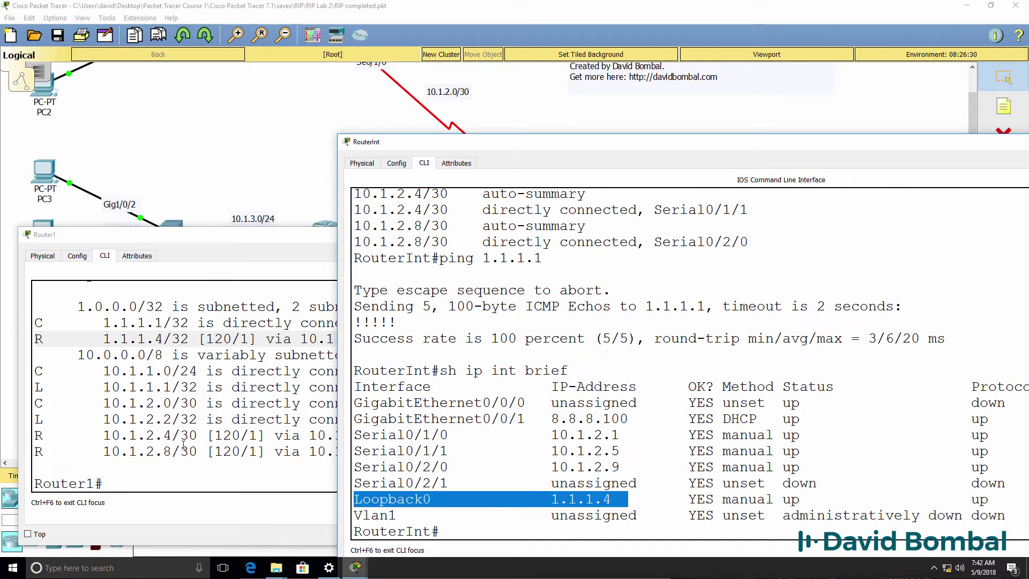
Ping RouterInt's loopback 1.1.1.4 from Router1, then return to the topology view.
click(184, 445)
text(ping 1.1.1.4)
key(Return)
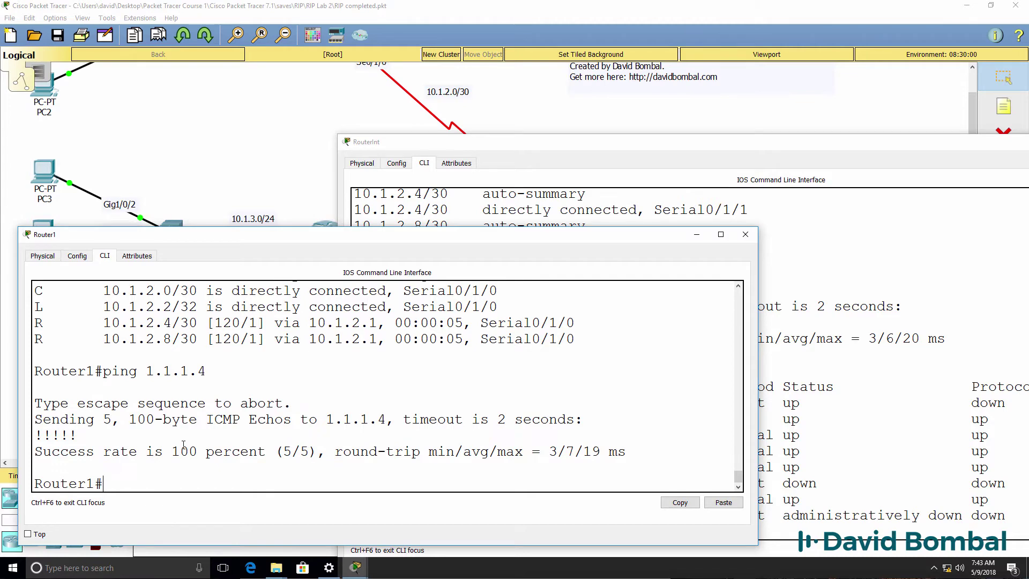
click(543, 197)
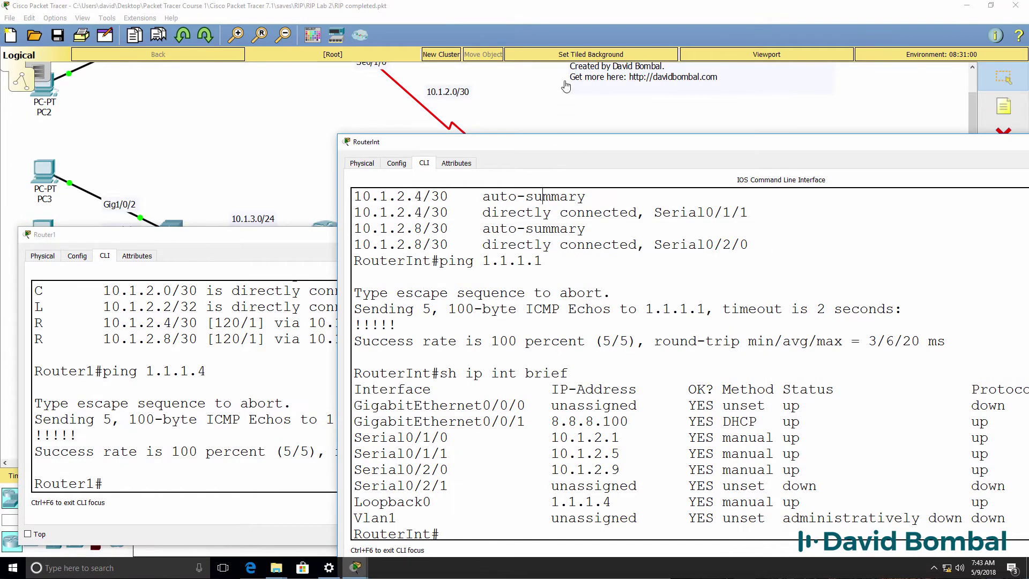
click(569, 23)
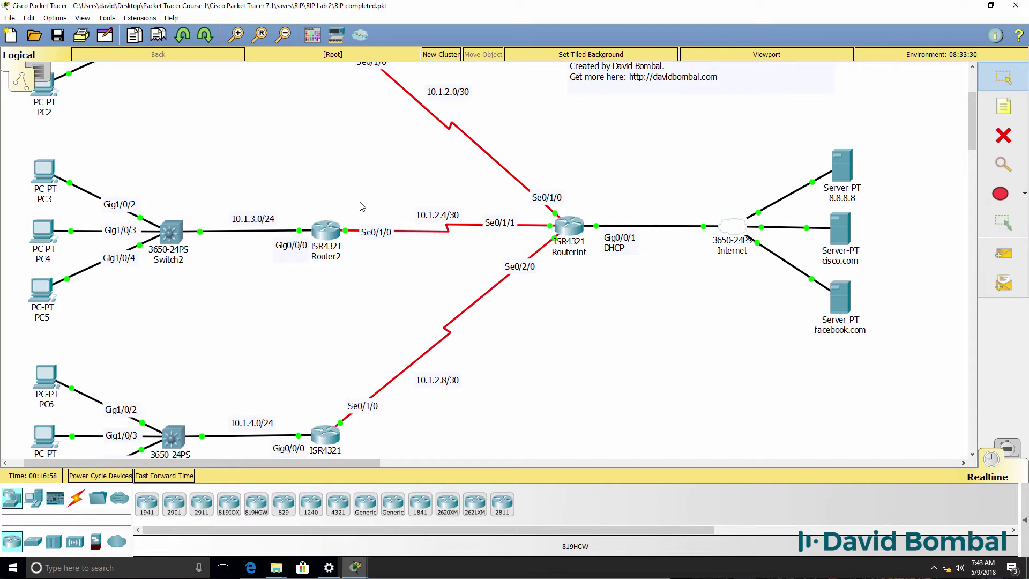
Bring Router2's console forward, move it aside and make it taller.
mouse_move(350, 569)
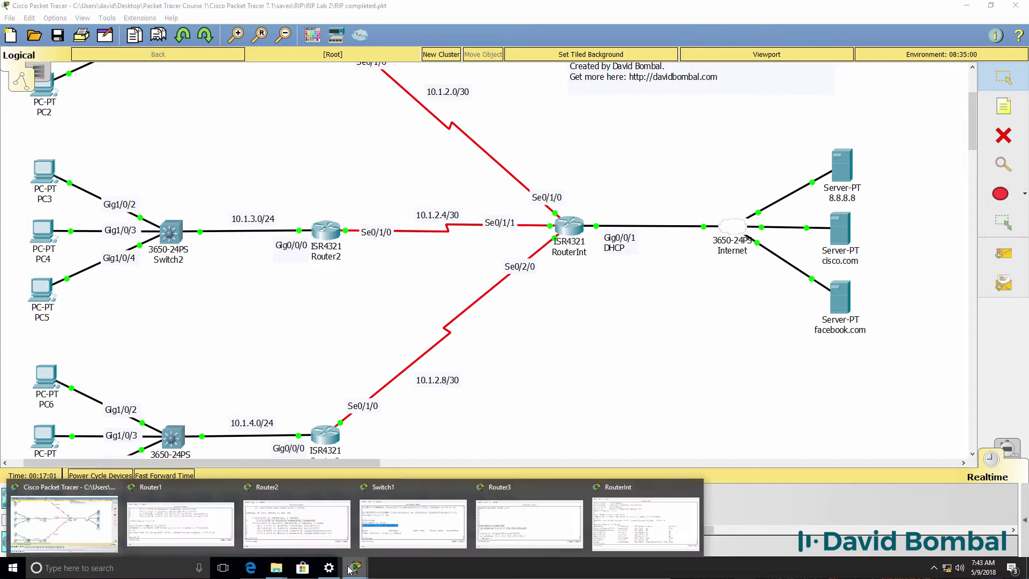
click(297, 515)
drag(506, 272, 134, 271)
key(Return)
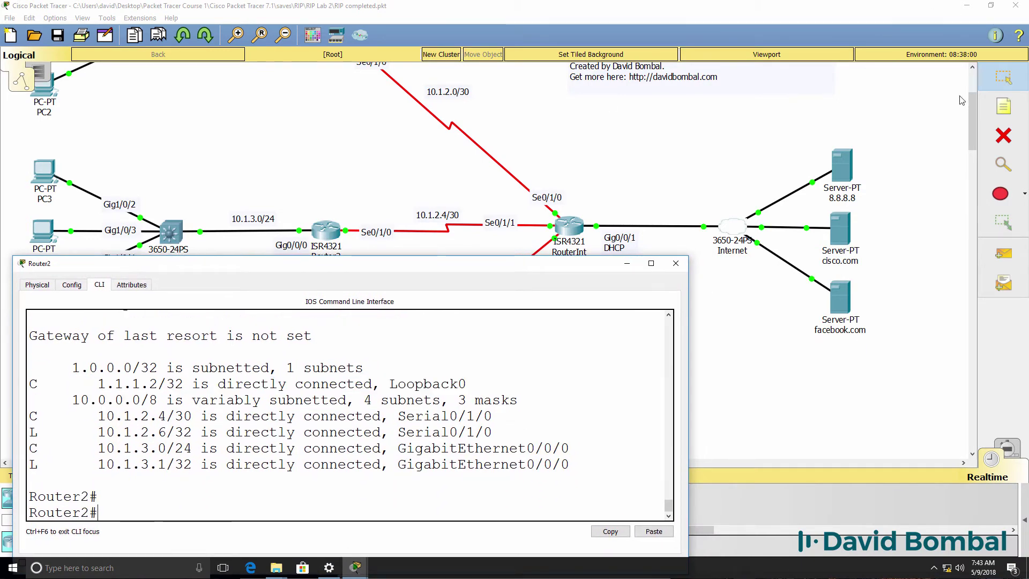
drag(976, 102, 974, 115)
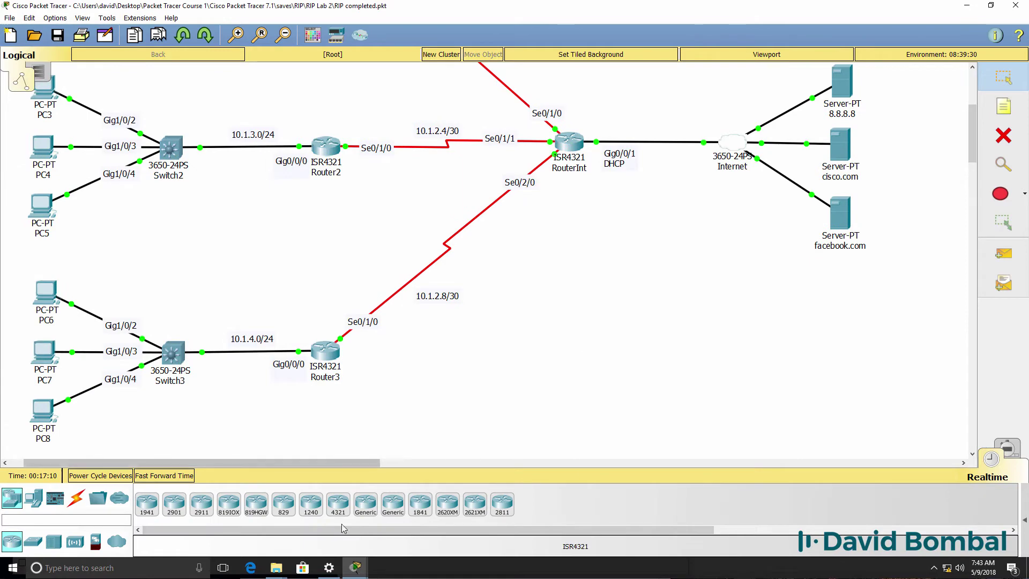
mouse_move(355, 565)
click(263, 519)
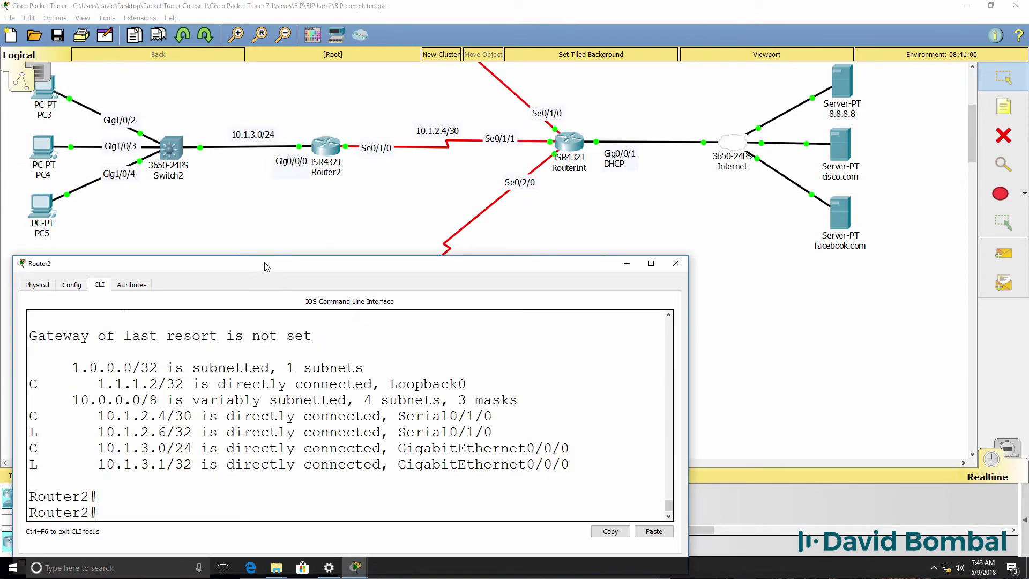
drag(260, 257, 260, 211)
Run show ip int brief on Router2, marking 10.1.3.1, 10.1.2.6 and loopback 1.1.1.2.
text(sh ip rou)
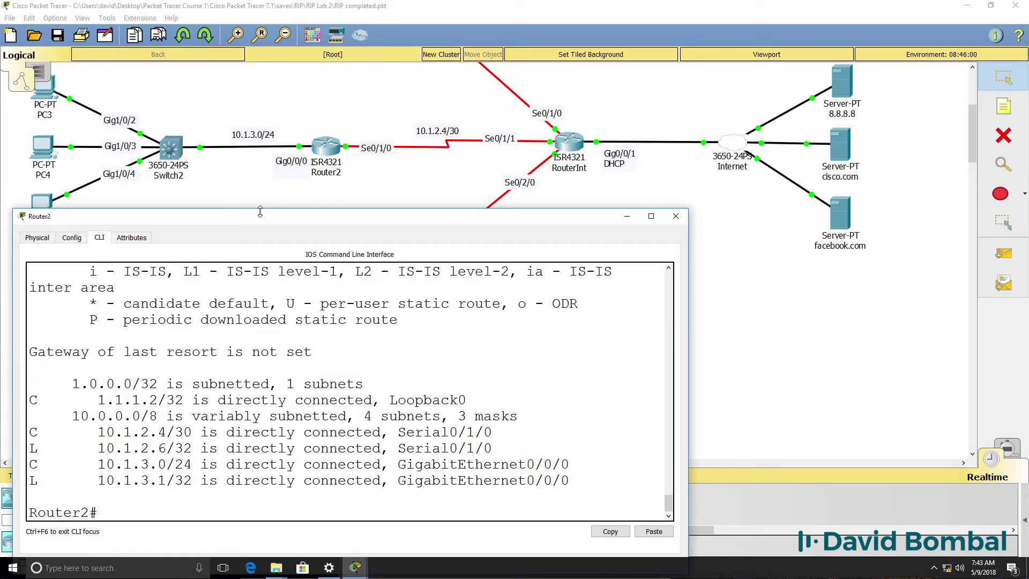
text(sh ip int brief)
key(Return)
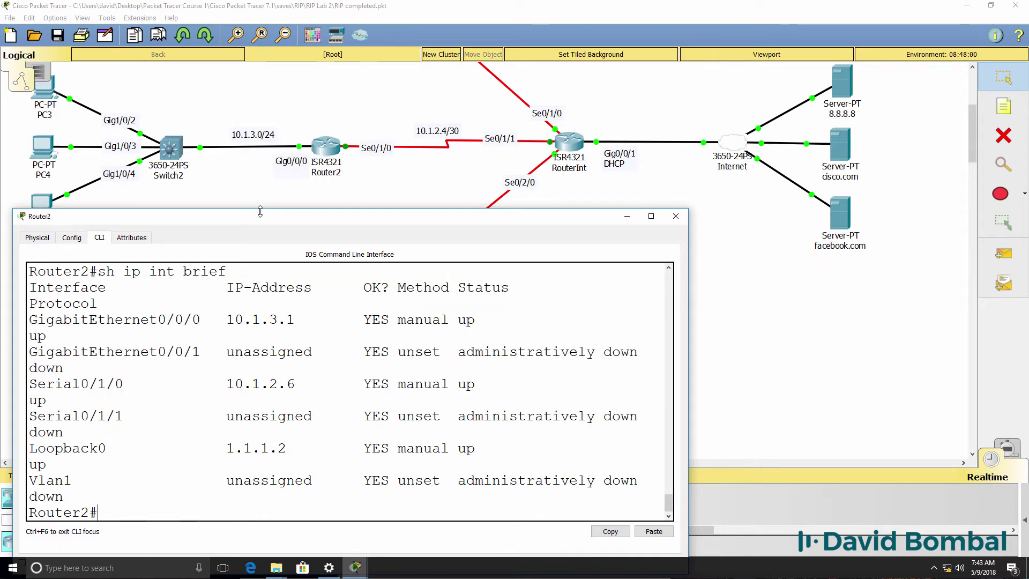
drag(687, 281, 843, 281)
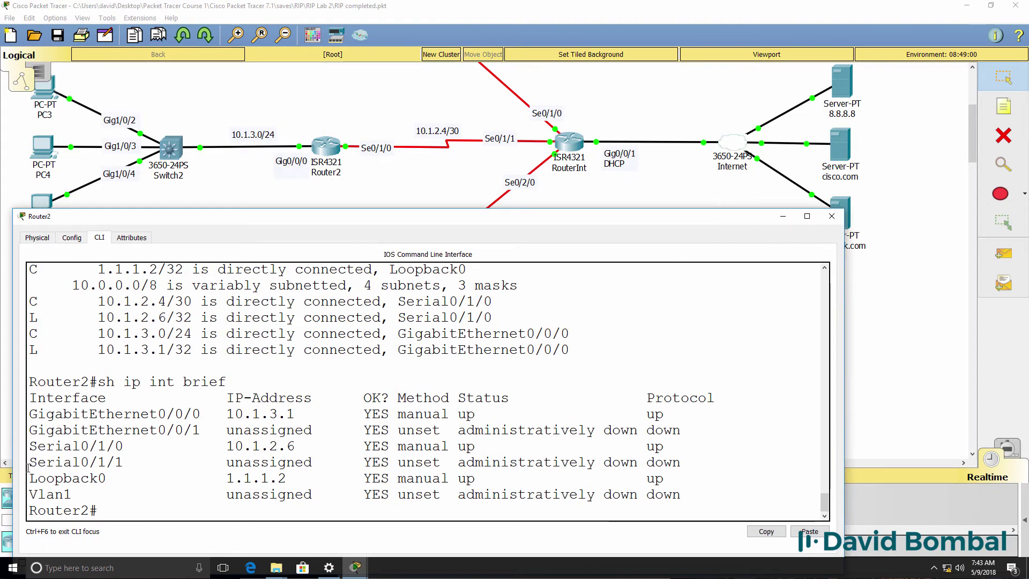
drag(320, 413, 166, 414)
drag(312, 445, 170, 444)
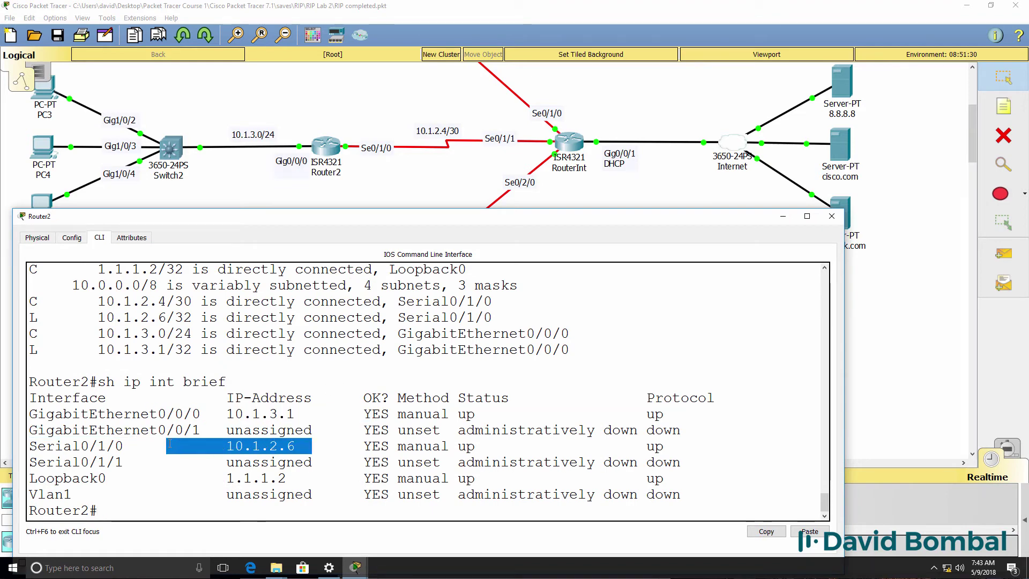
drag(304, 478, 207, 471)
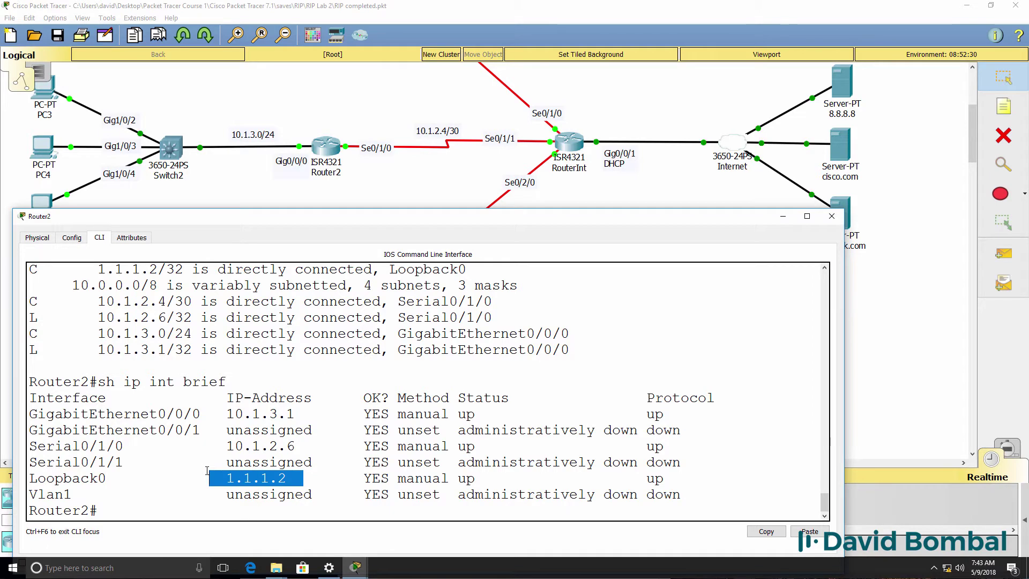
Enable RIP version 2 on Router2 with auto-summary turned off.
text(conf t)
key(Return)
text(int)
key(BackSpace)
key(BackSpace)
key(BackSpace)
text(router rip)
key(Return)
text(version)
text( ?2)
key(Return)
text(no a)
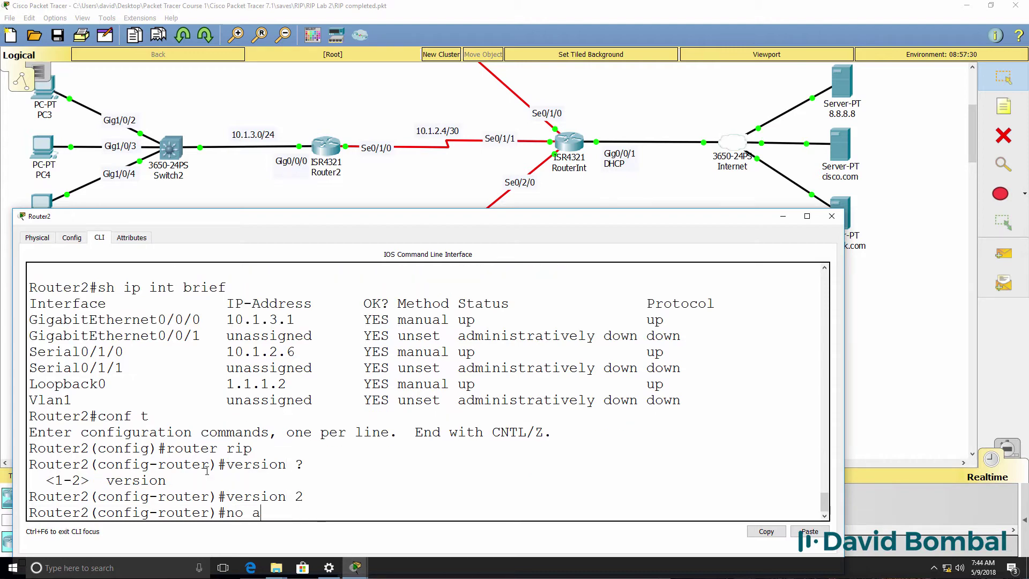
text(u)
key(Tab)
key(Return)
Advertise networks 10.0.0.0 and 1.0.0.0 in Router2's RIP and end configuration.
text(net)
key(Tab)
text(10)
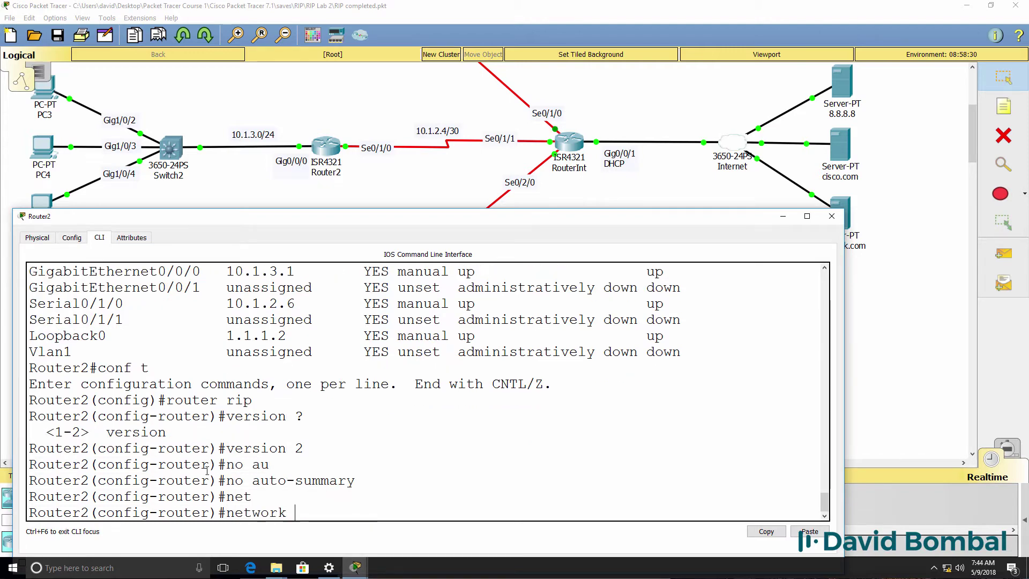
text(.0.0.0.)
key(Return)
text(net)
key(Tab)
text(1.1.10.0.0)
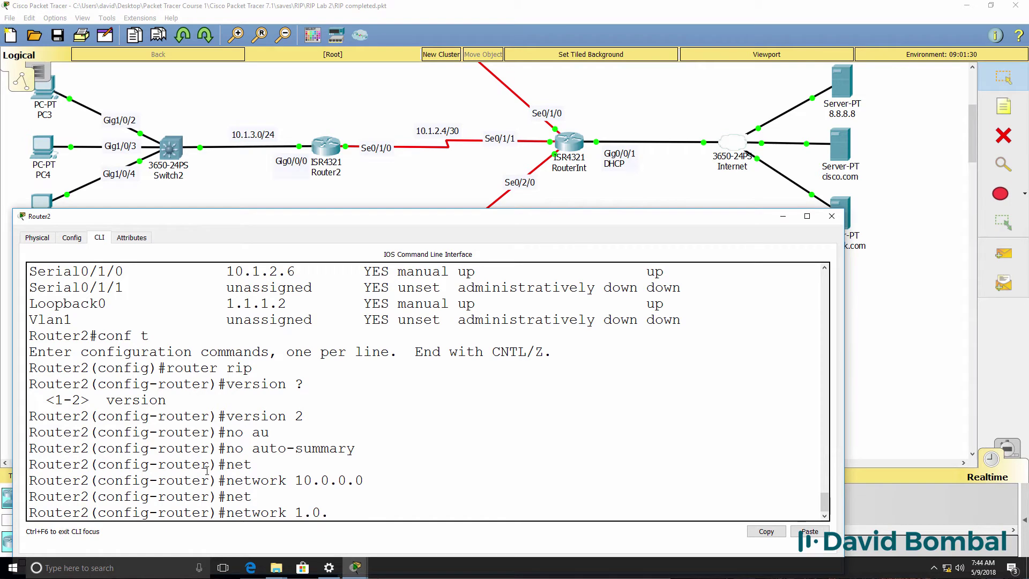
key(Return)
text(end)
key(Return)
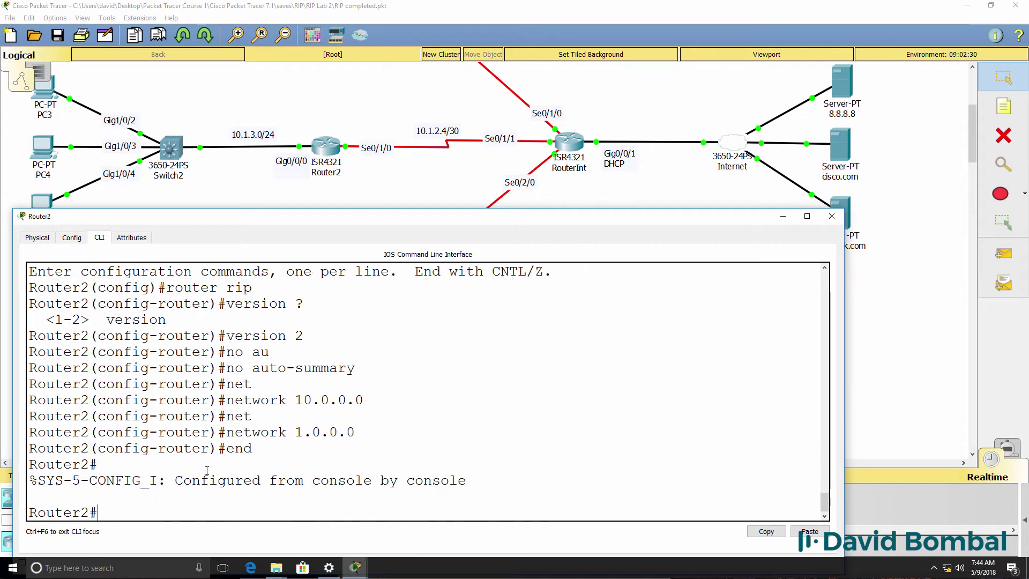
key(Return)
Check the router rip block in Router2's running configuration with show run.
text(sh run)
key(Return)
key(space)
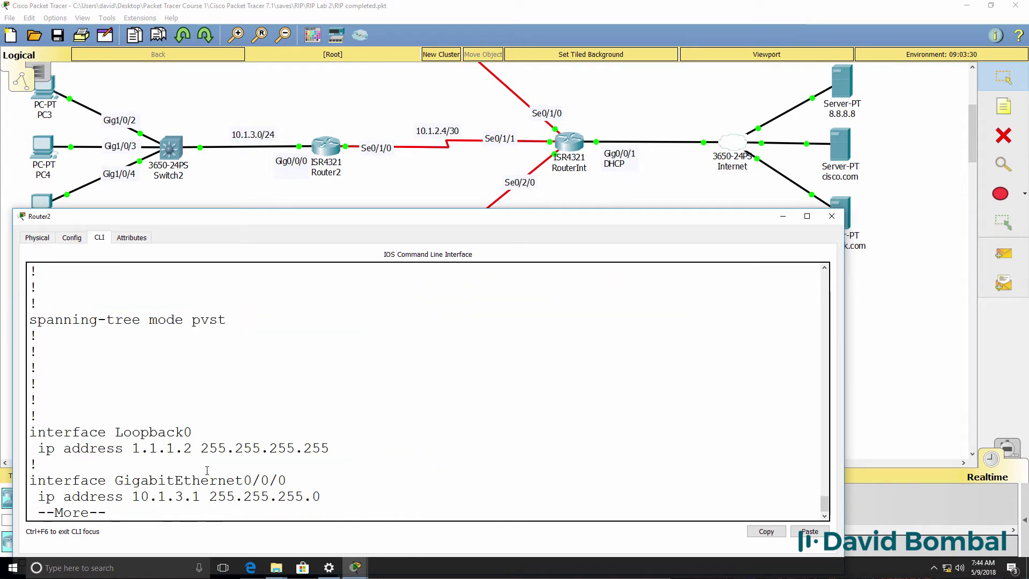
key(space)
key(space)
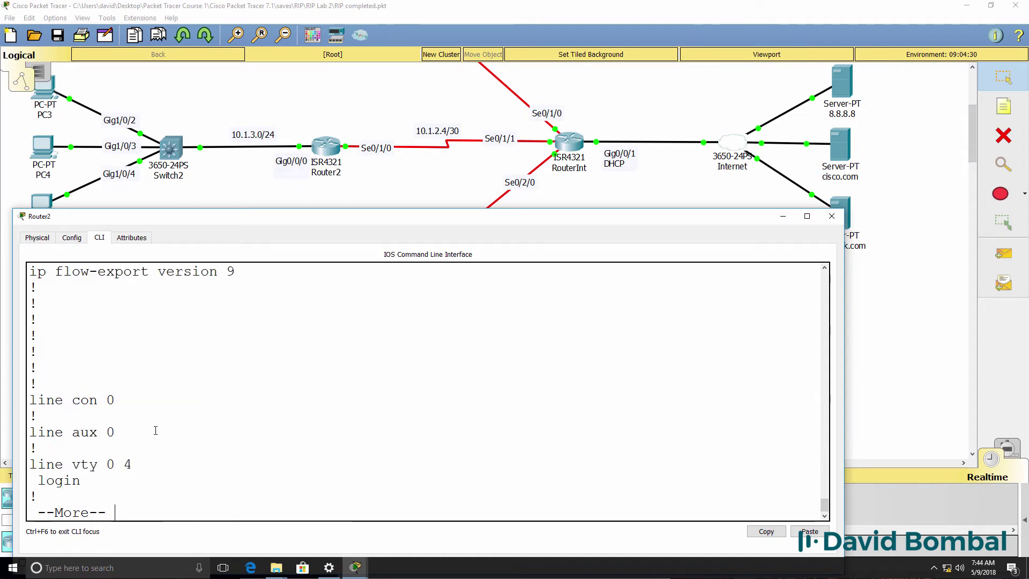
scroll(158, 429, up, 5)
drag(183, 372, 1, 307)
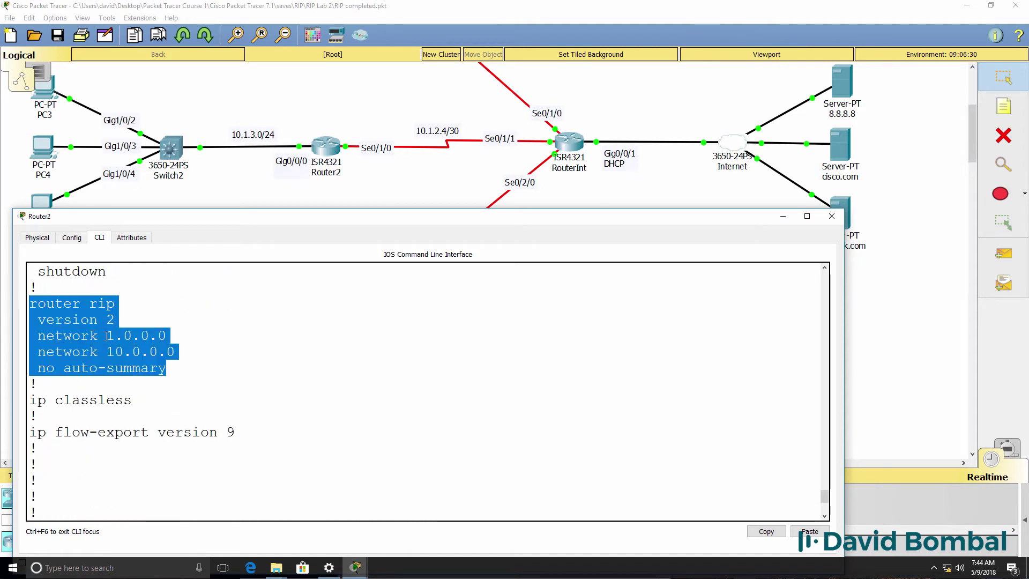
Display Router2's routing table and highlight the RIP route to 1.1.1.1/32.
text(wsh ip route)
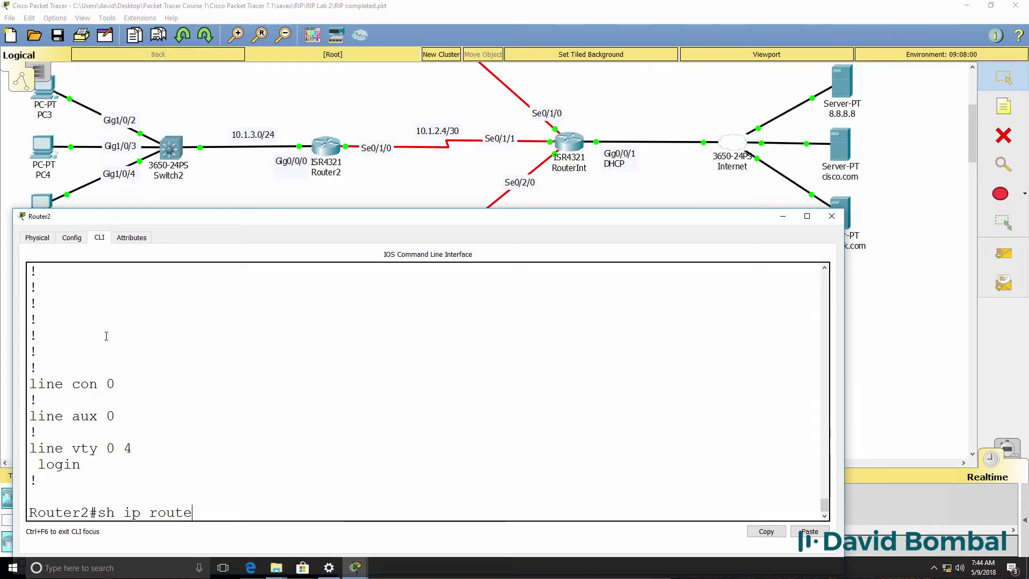
key(Return)
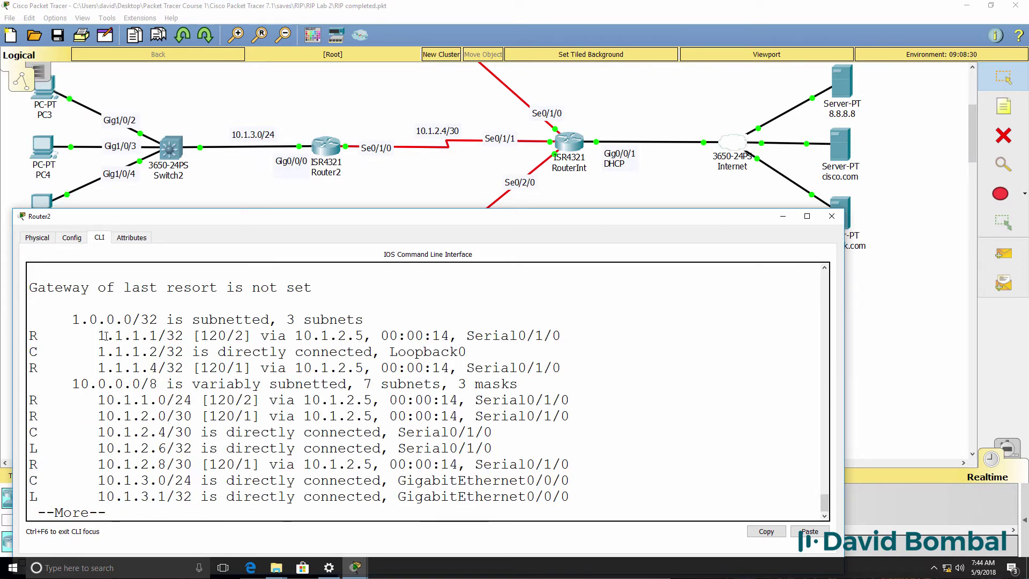
key(space)
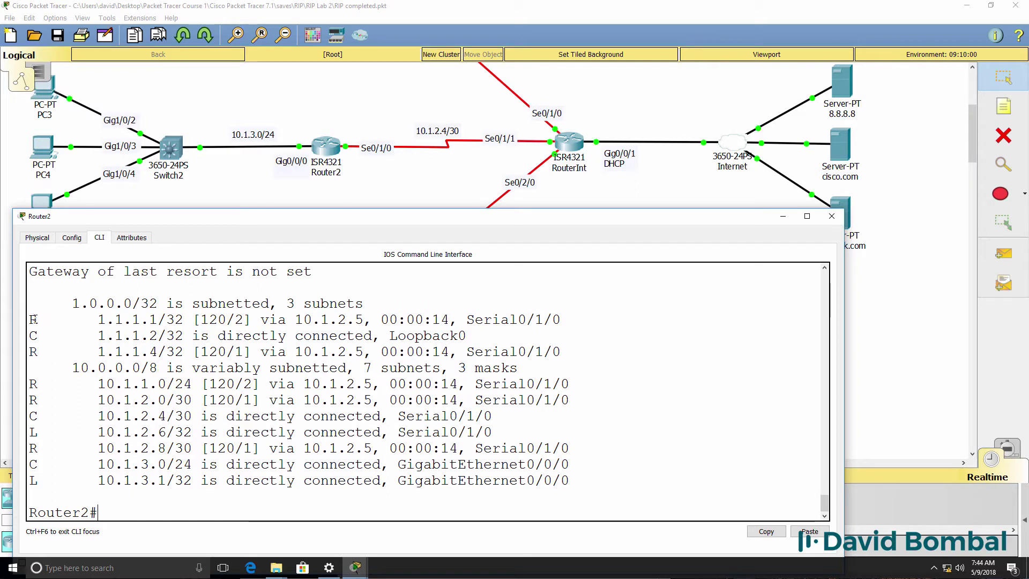
drag(30, 319, 595, 320)
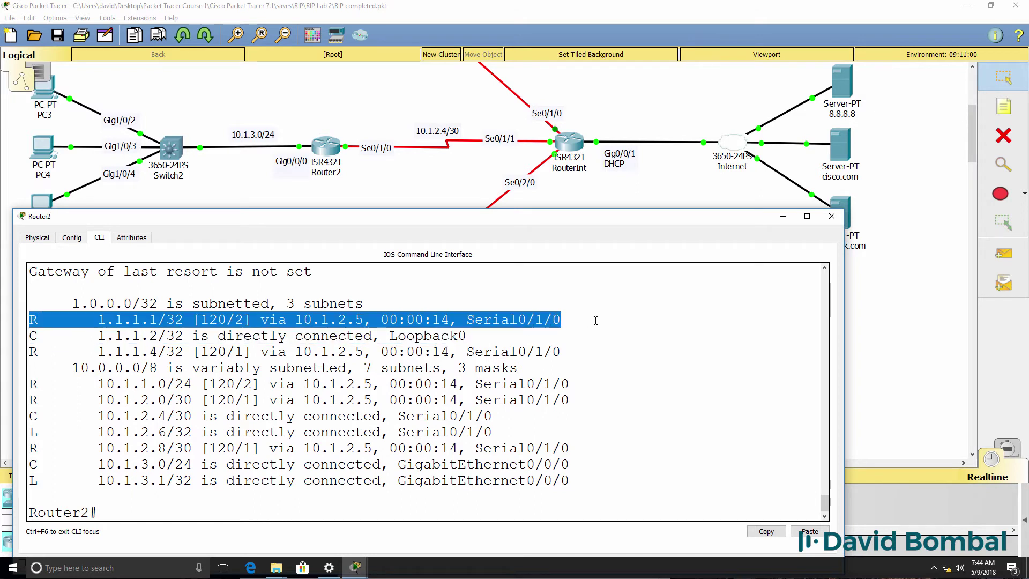
drag(96, 317, 214, 317)
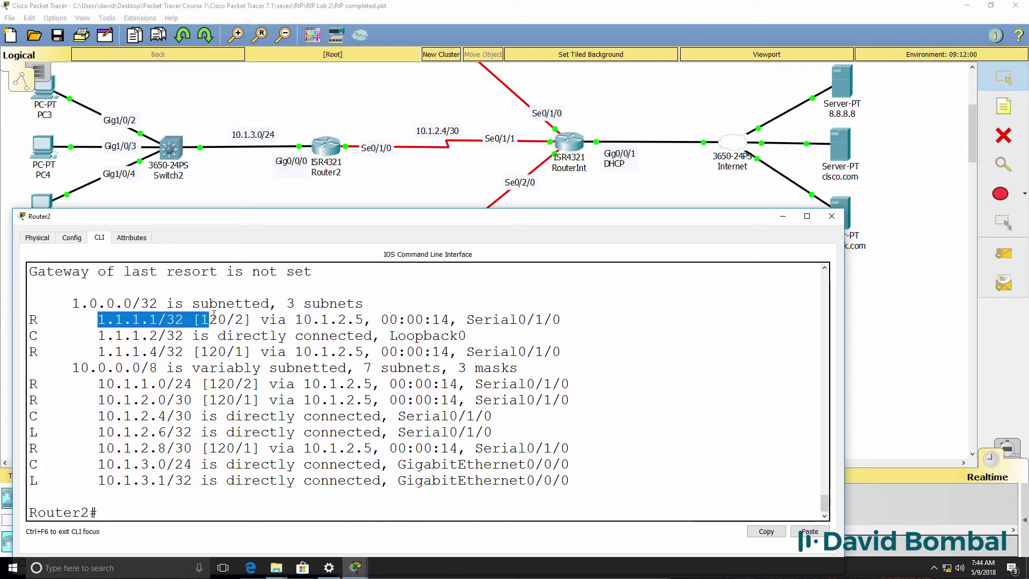
Ping and traceroute 1.1.1.1 from Router2.
text(ping 1.1.1.1)
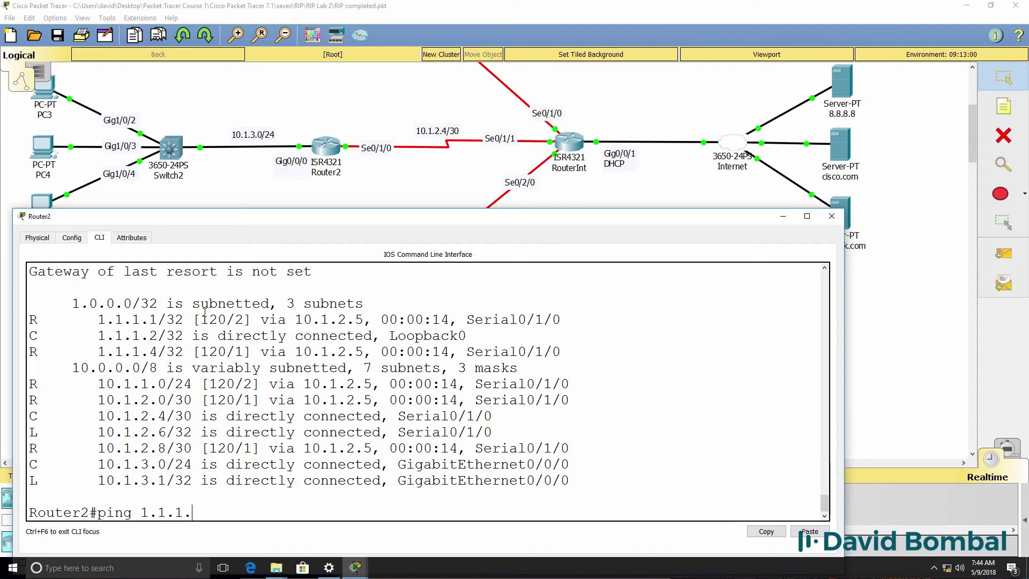
key(Return)
text(tr)
key(Tab)
text(1)
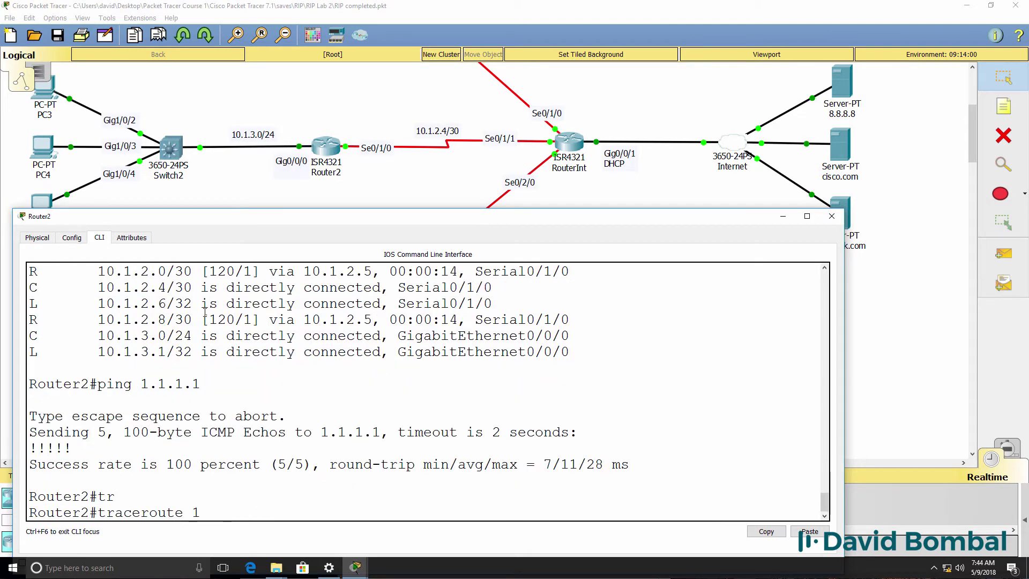
text(.1.1.1)
key(Return)
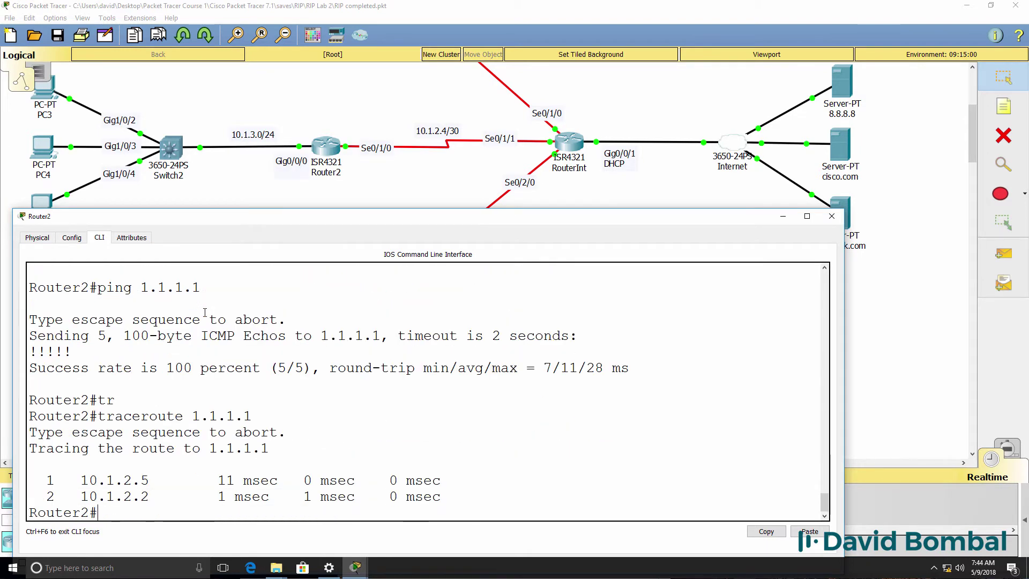
Match traceroute hops 10.1.2.5 and 10.1.2.2 against RouterInt's Serial0/1/1 address.
drag(72, 479, 134, 480)
click(355, 567)
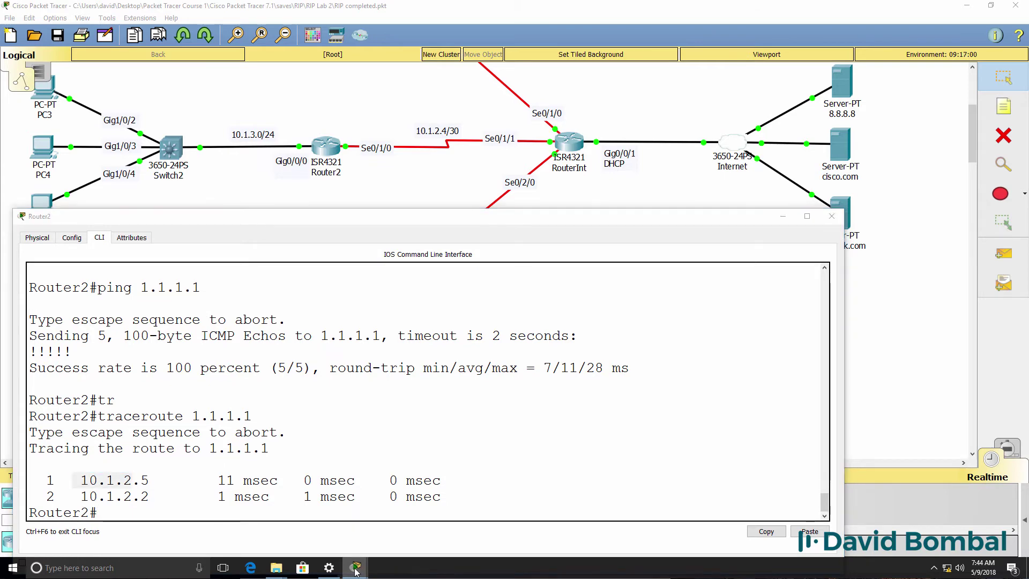
click(634, 536)
drag(622, 454, 543, 454)
drag(547, 138, 555, 204)
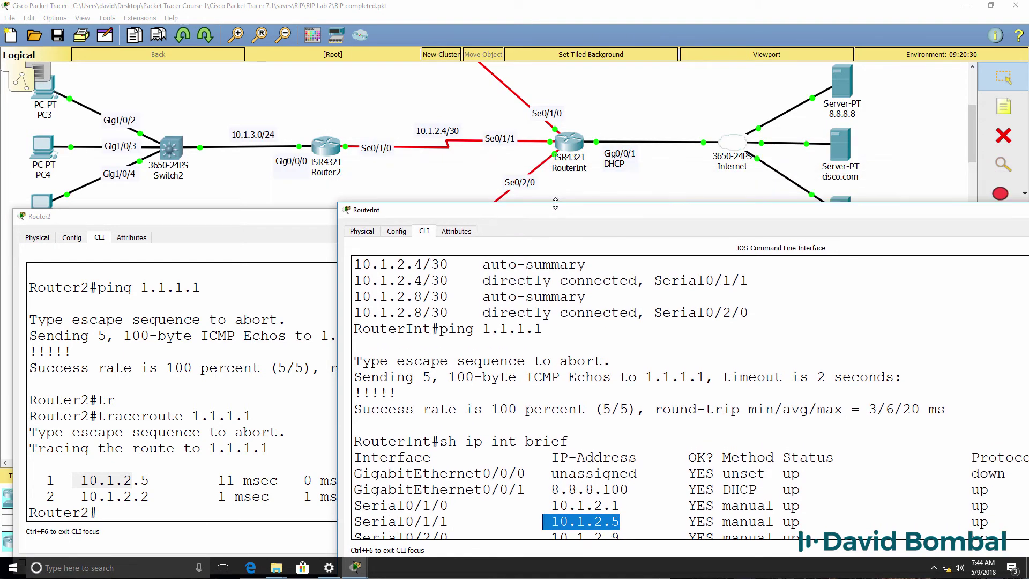
scroll(569, 428, down, 2)
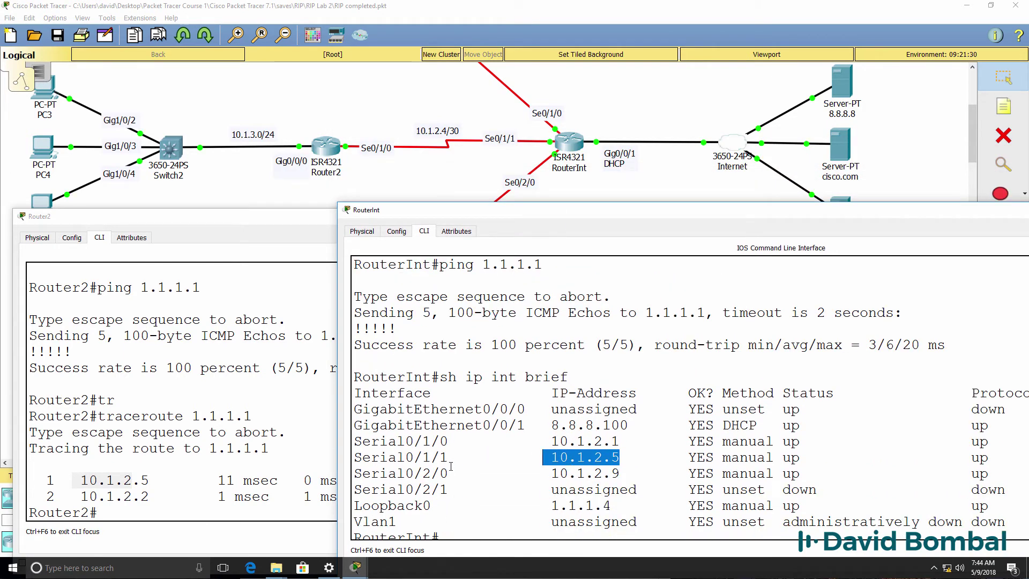
drag(451, 466, 348, 460)
click(166, 496)
drag(167, 496, 75, 495)
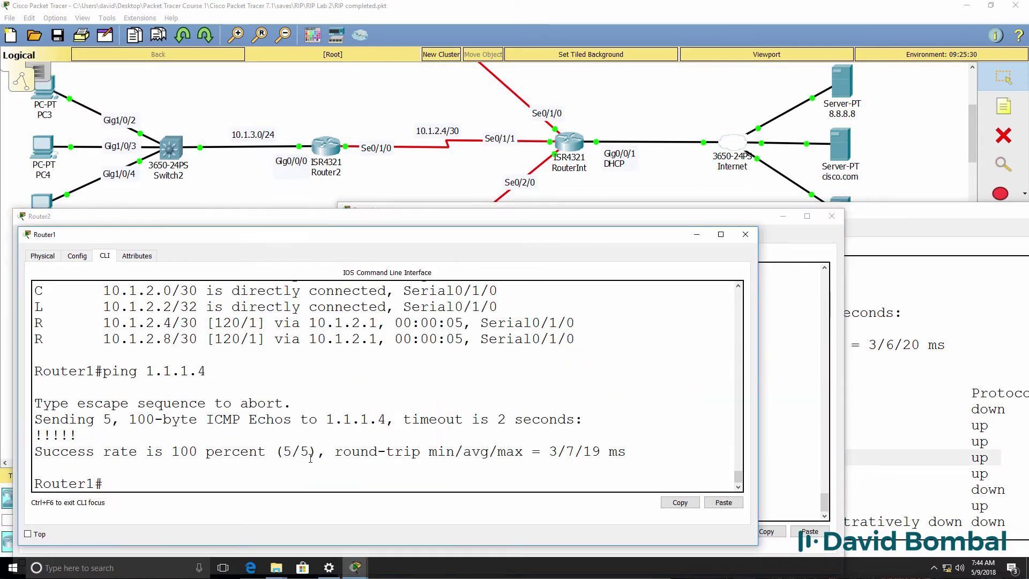
Show Router1's routing table and point out the RIP routes to 1.1.1.2/32 and 1.1.1.4/32.
text(sh ip rou)
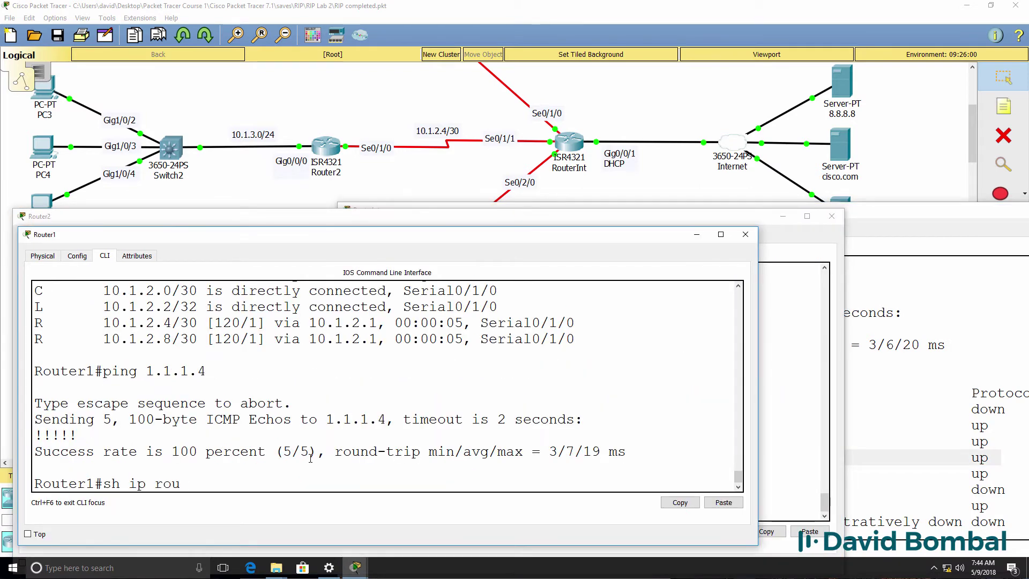
key(Return)
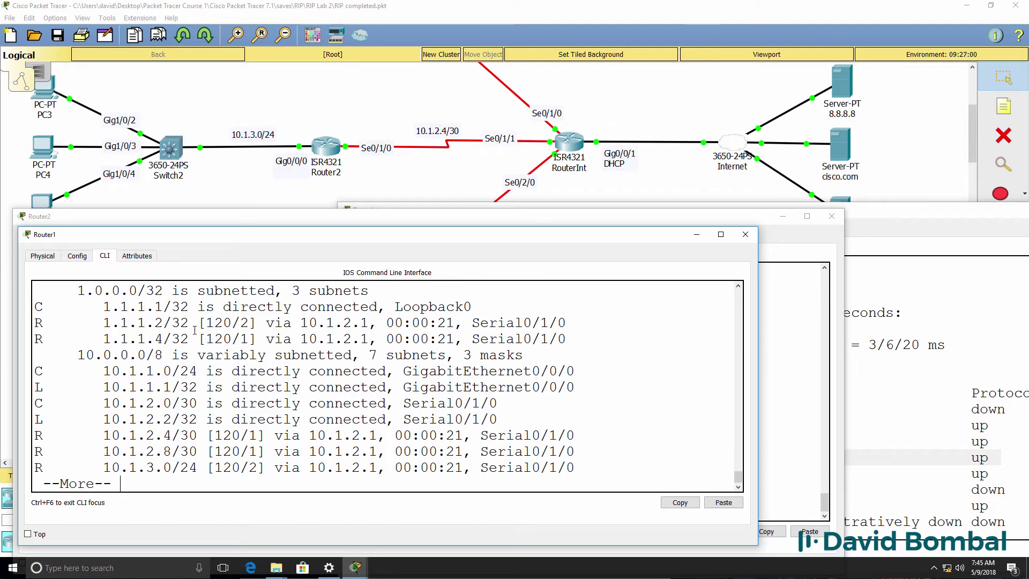
drag(191, 325, 59, 321)
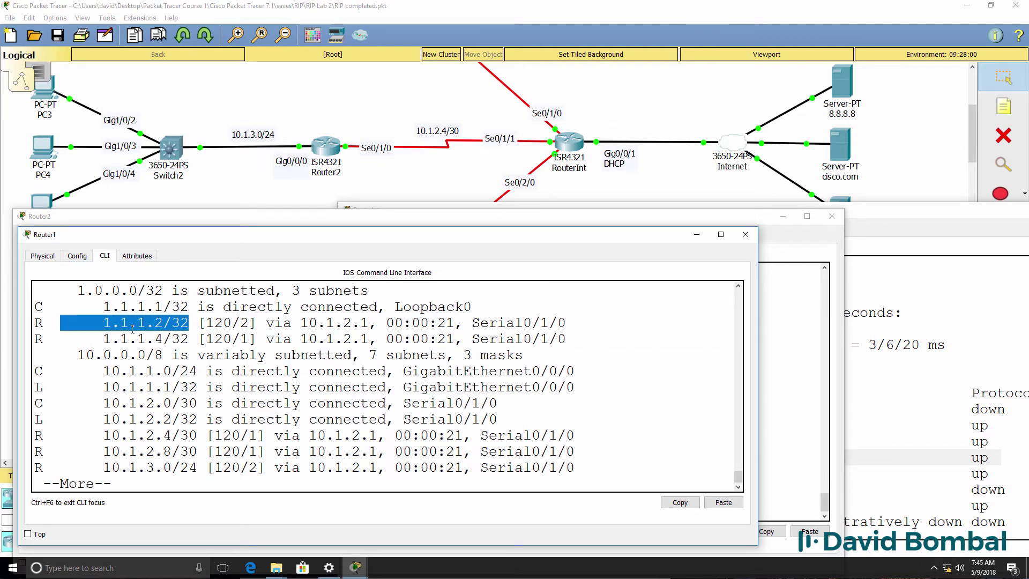
drag(190, 338, 96, 339)
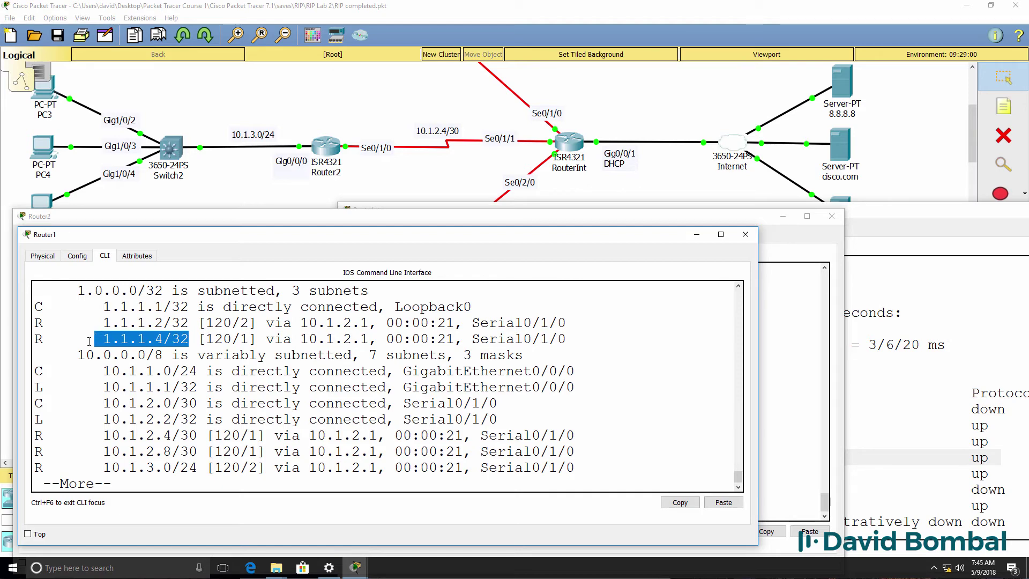
drag(96, 323, 266, 323)
drag(97, 339, 253, 338)
Ping and traceroute 1.1.1.2 from Router1.
text(ter1#ping 1)
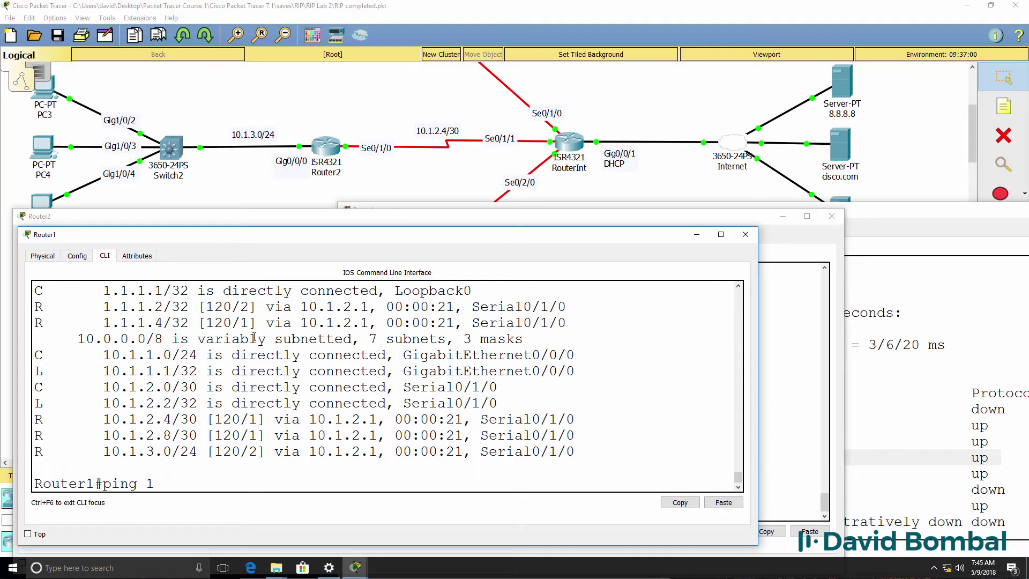
text(.1.1.2)
key(Return)
text(tr)
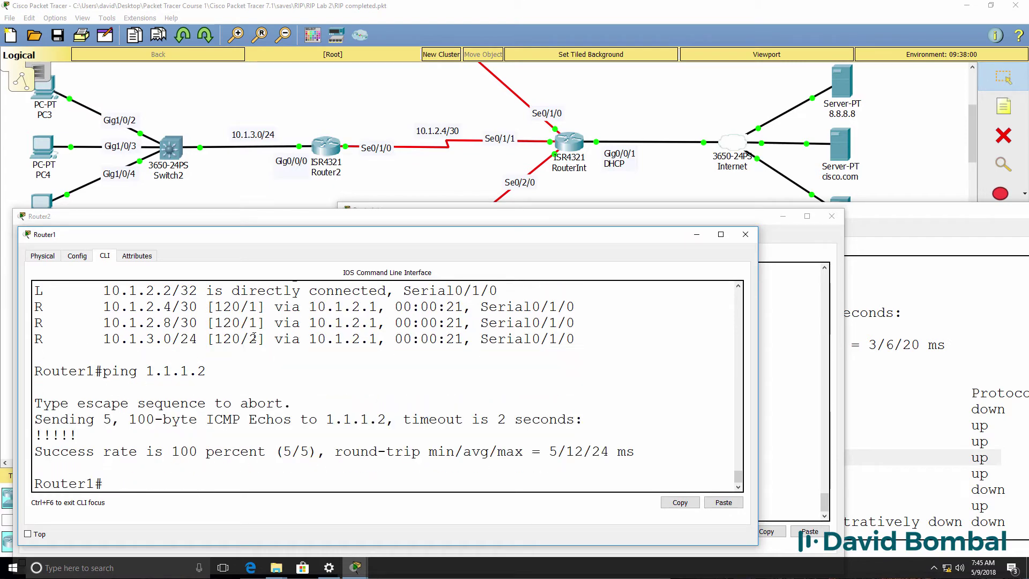
key(Tab)
text(1.1.1.12)
key(BackSpace)
key(BackSpace)
text(2)
key(Return)
Save the configurations of Router1, Router2 and RouterInt with wr.
text(wr)
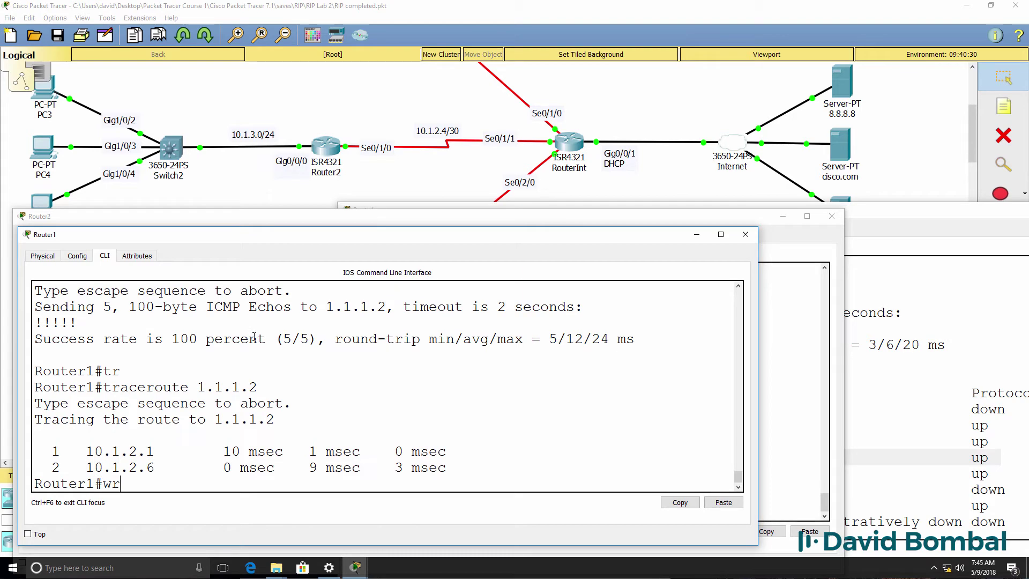
key(Return)
click(243, 217)
text(wr)
key(Return)
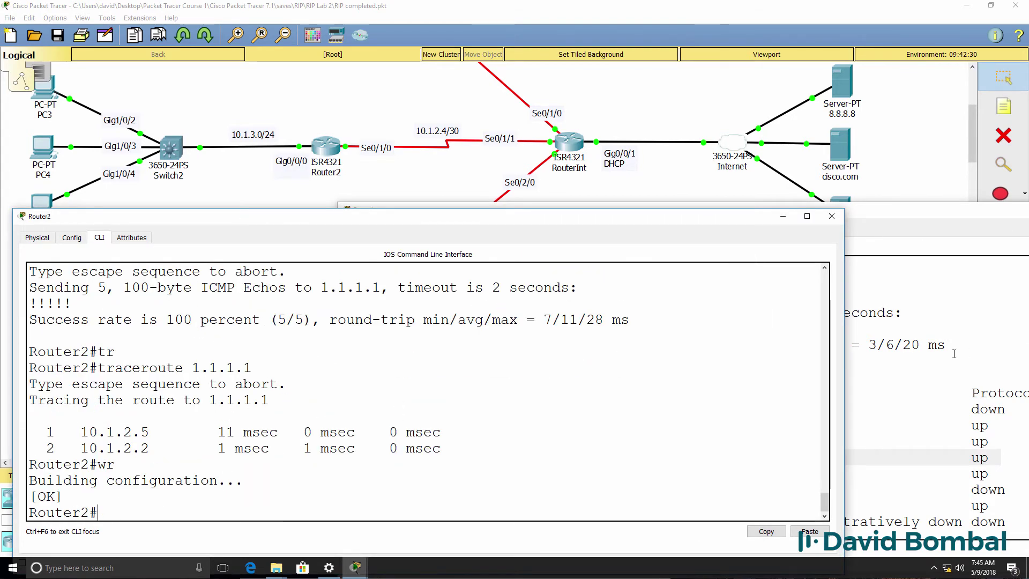
click(906, 342)
key(Return)
text(wr)
key(Return)
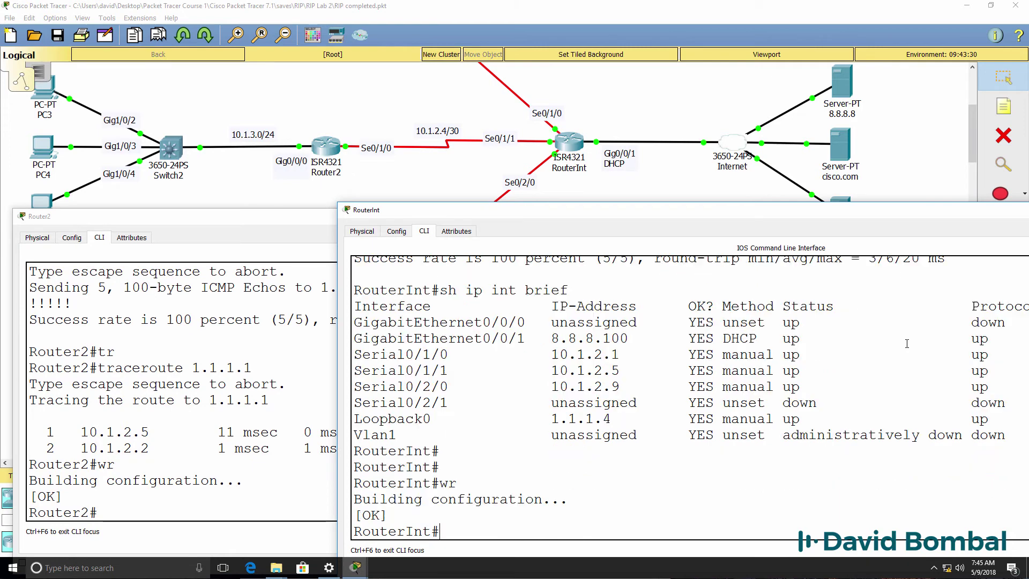
Open Router3's console and review its interface addresses 10.1.4.1, 10.1.2.10 and Loopback0 1.1.1.3.
click(715, 21)
drag(972, 127, 972, 153)
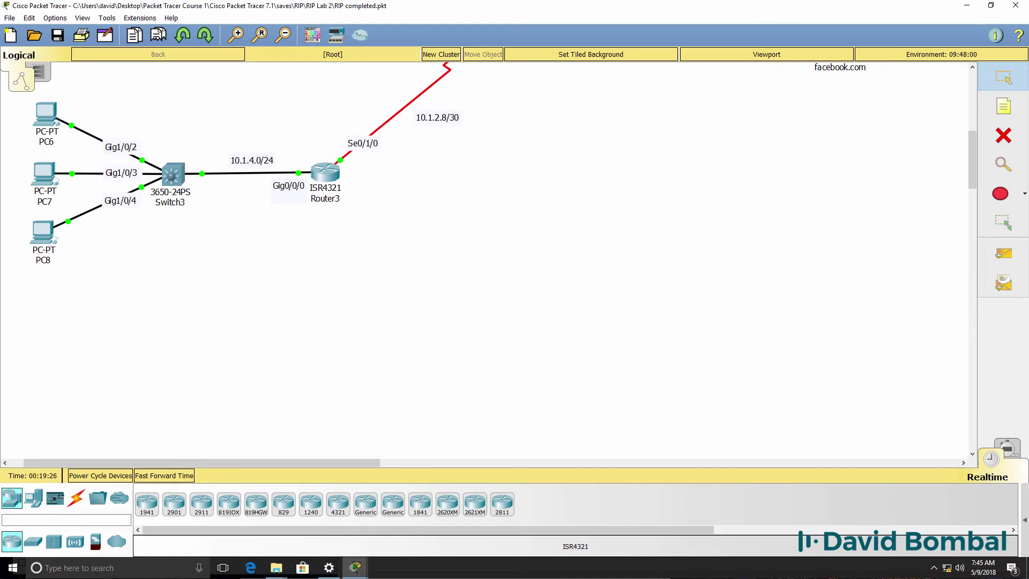
click(325, 171)
drag(508, 274, 128, 246)
key(Return)
text(qsh ip )
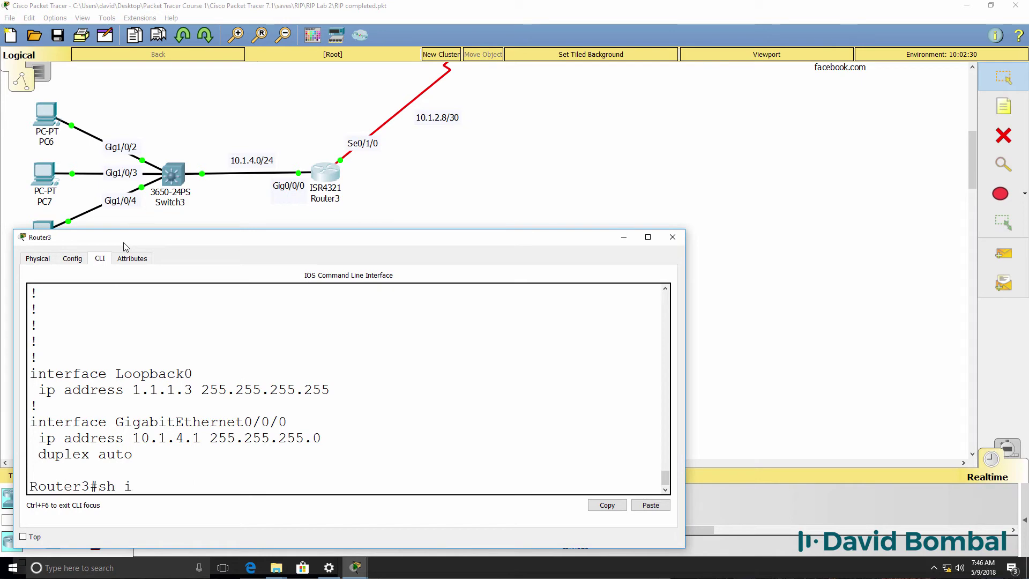
text(int br)
key(Return)
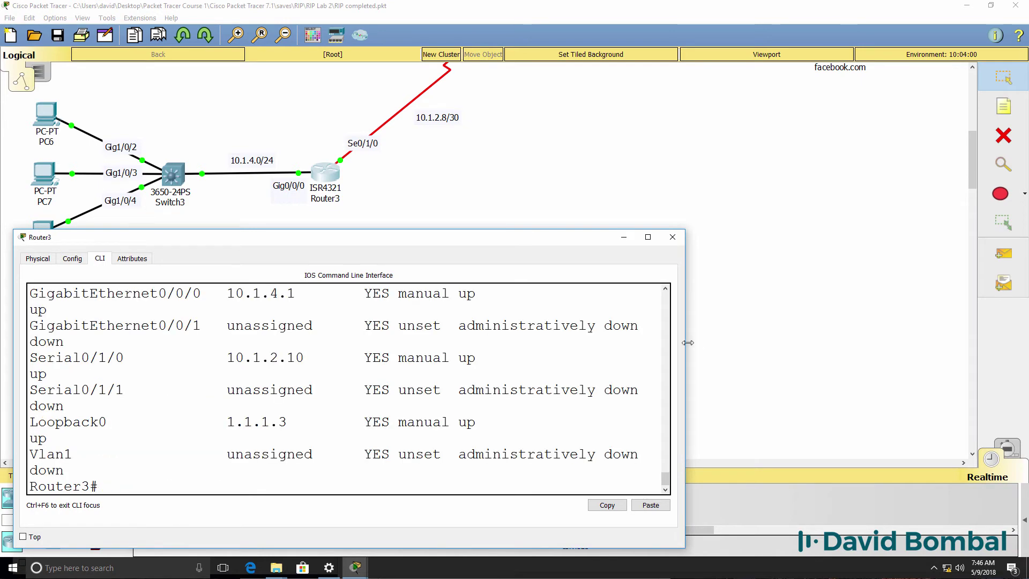
drag(690, 342, 803, 342)
drag(313, 387, 30, 388)
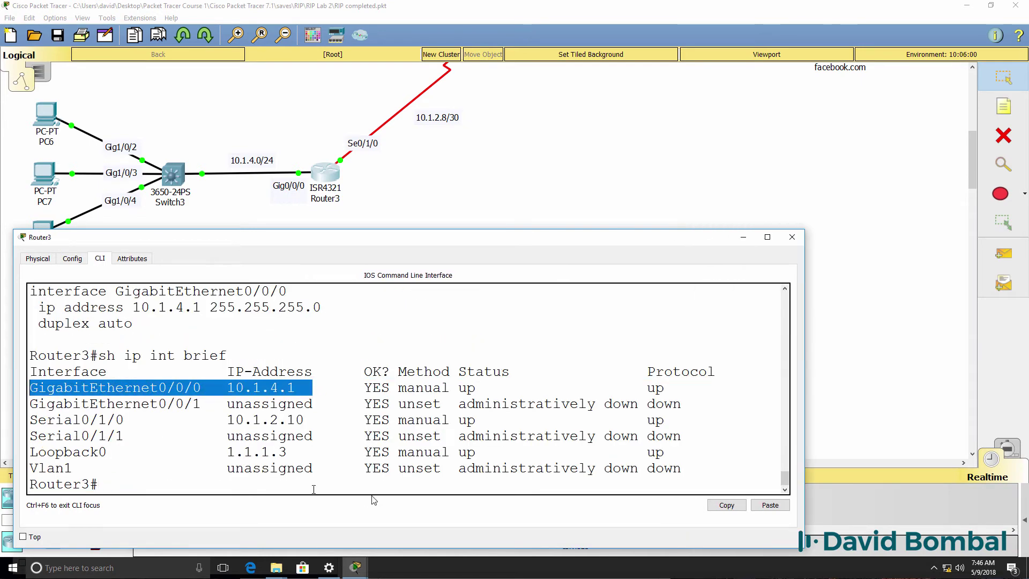
drag(313, 420, 31, 423)
drag(321, 451, 34, 440)
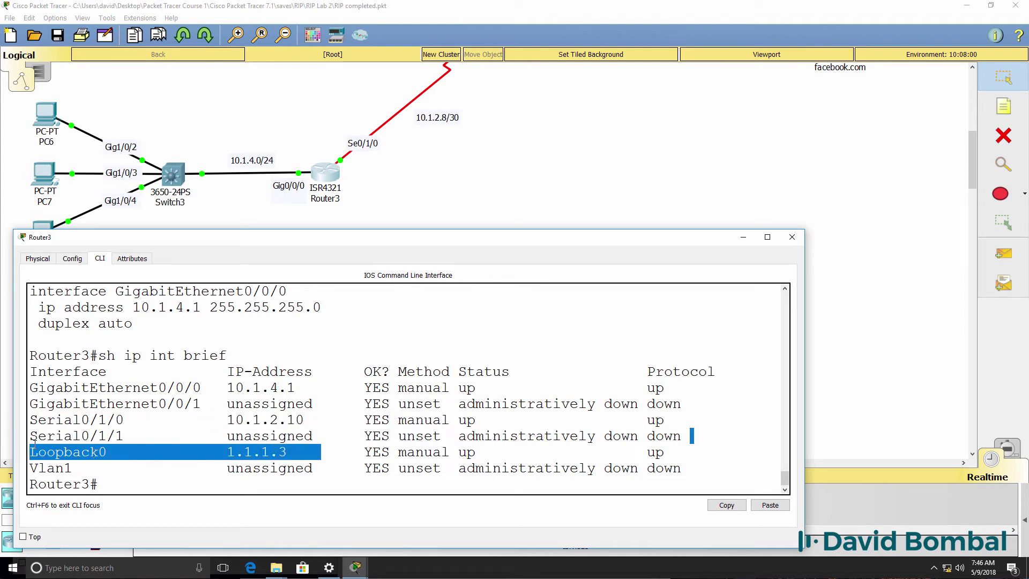
Enter Router3's RIP router configuration with conf t and router rip.
text(conf t)
key(Return)
text(router rip)
key(Return)
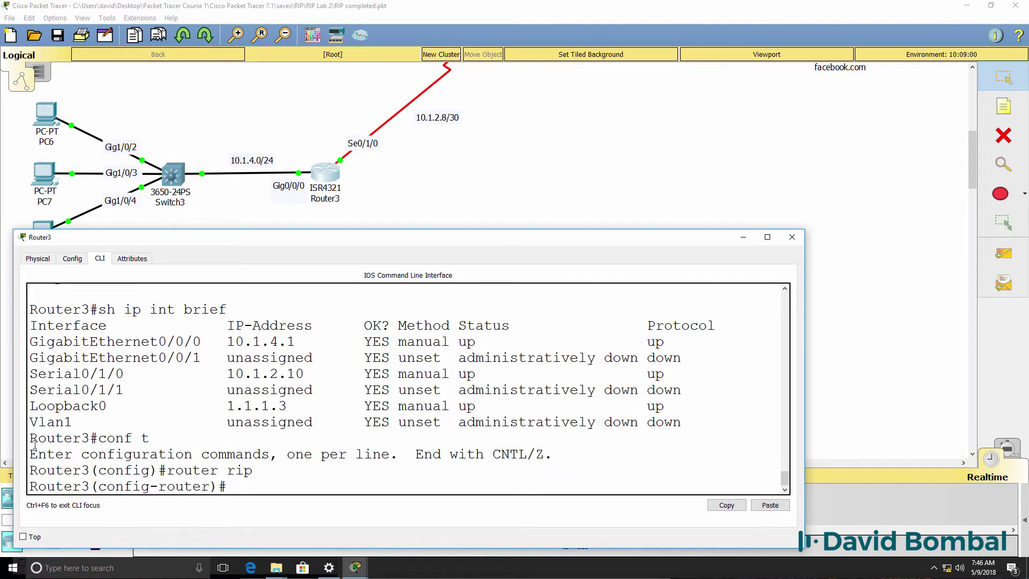
Turn off RIP auto-summary on Router3 and apply no version.
text(no aut)
key(Tab)
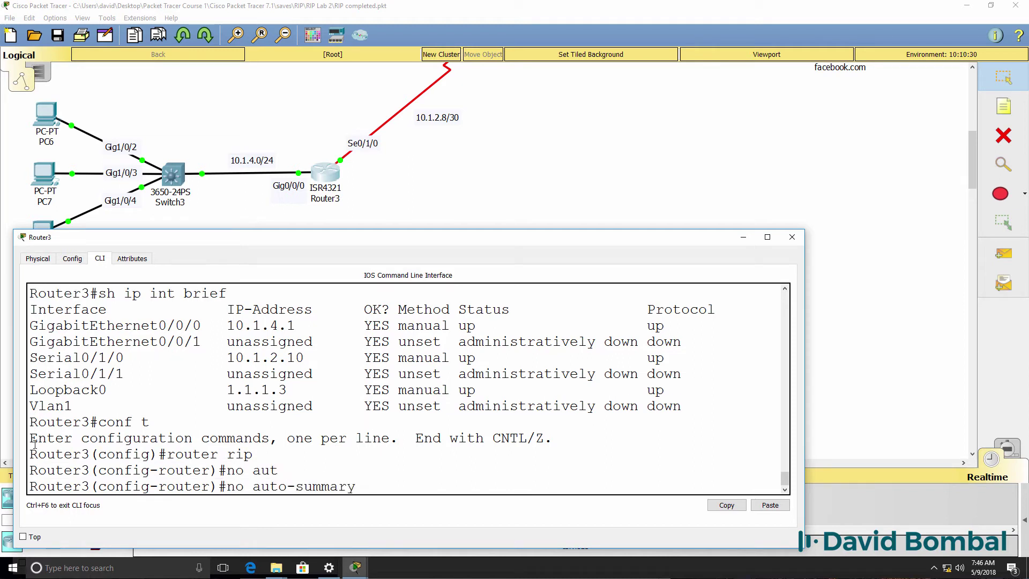
key(Return)
text(no ver)
key(Tab)
key(Return)
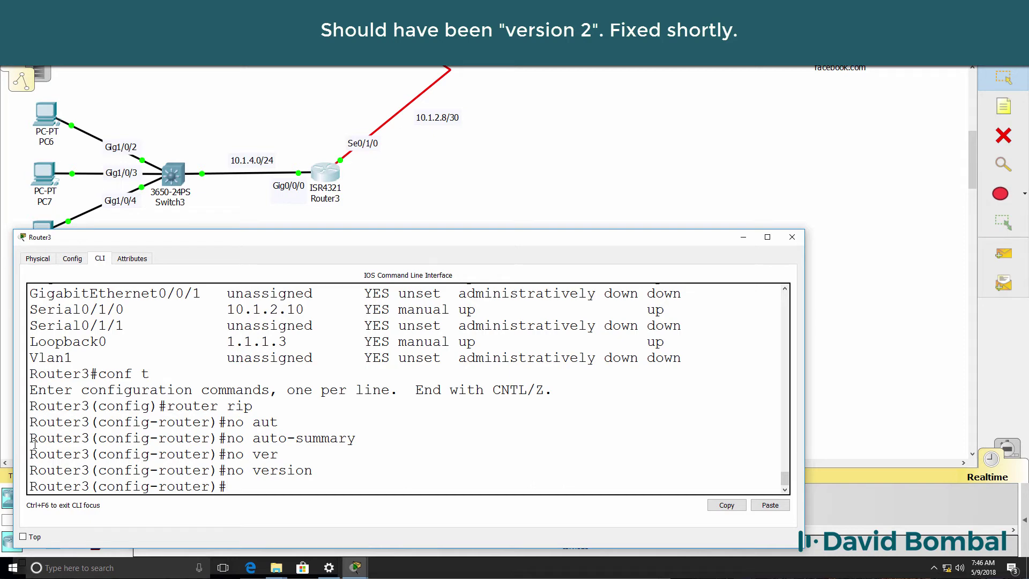
Add RIP networks 10.1.2.10, 10.1.4.1 and 1.1.1.3 on Router3.
text(netwo)
key(Tab)
text(10.0.0)
key(BackSpace)
key(BackSpace)
key(BackSpace)
text(1.2.10)
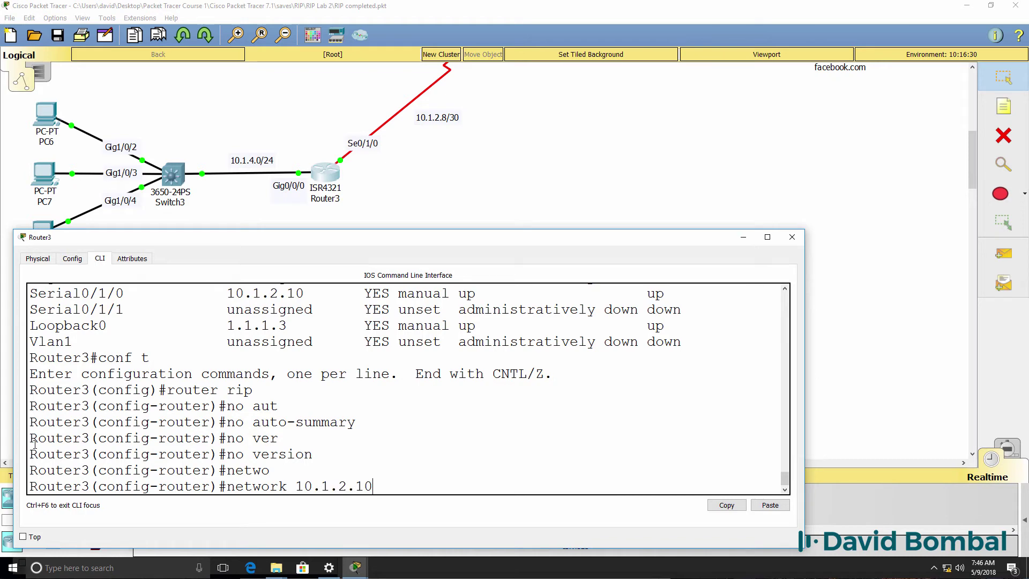
key(Return)
text(netow)
key(Tab)
text(10.)
drag(263, 238, 262, 173)
text(1.4.1)
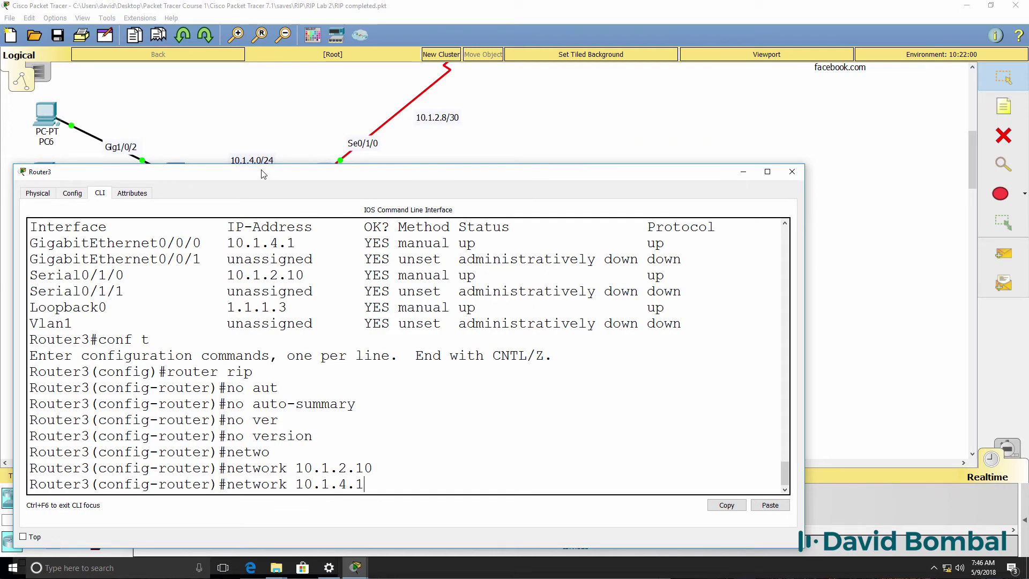
key(Return)
text(network)
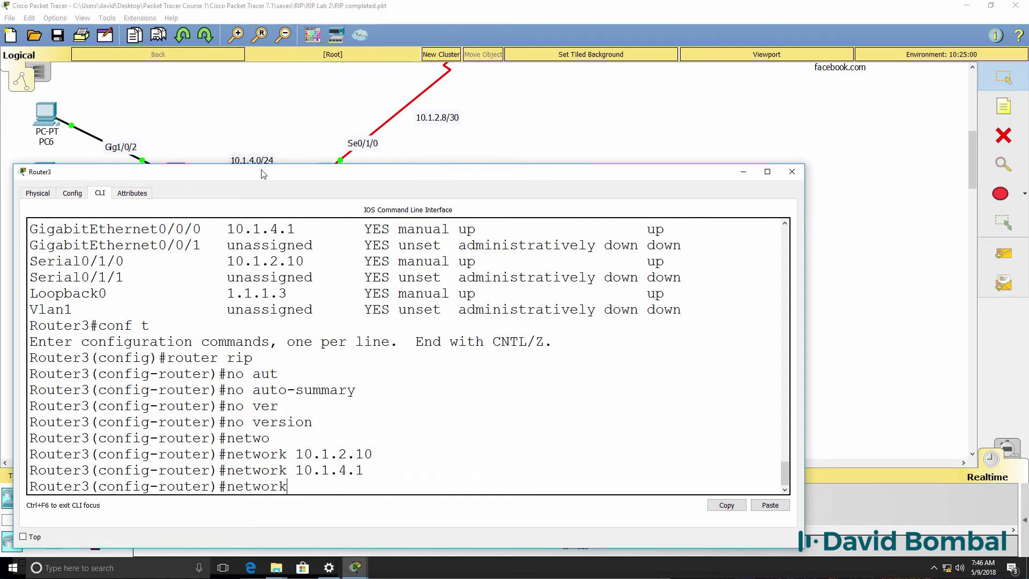
text( 1.1.1.)
text(3)
key(Return)
Leave configuration mode and enter sh run on Router3.
text(end)
key(Return)
key(Return)
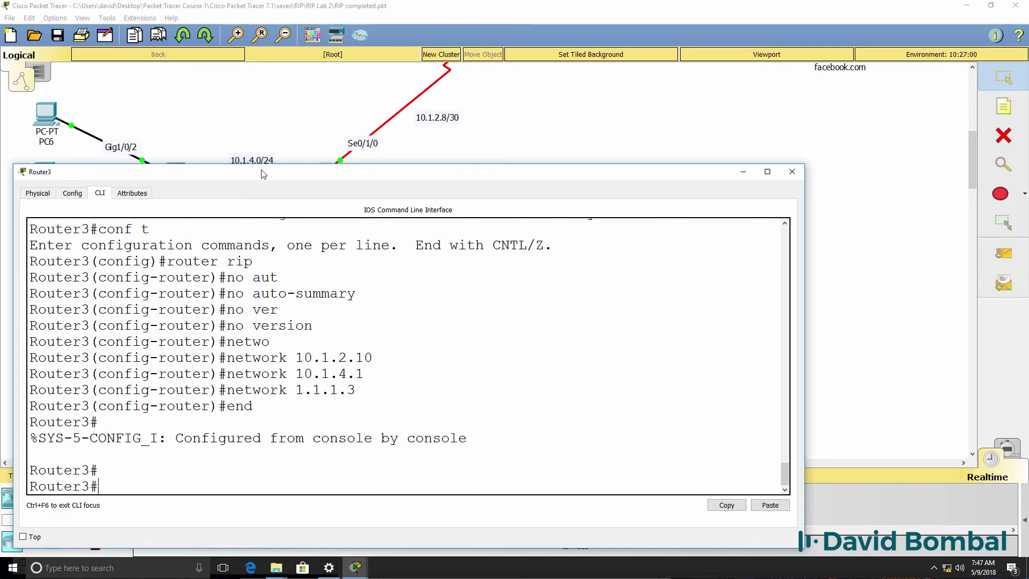
text(sh ru)
key(Return)
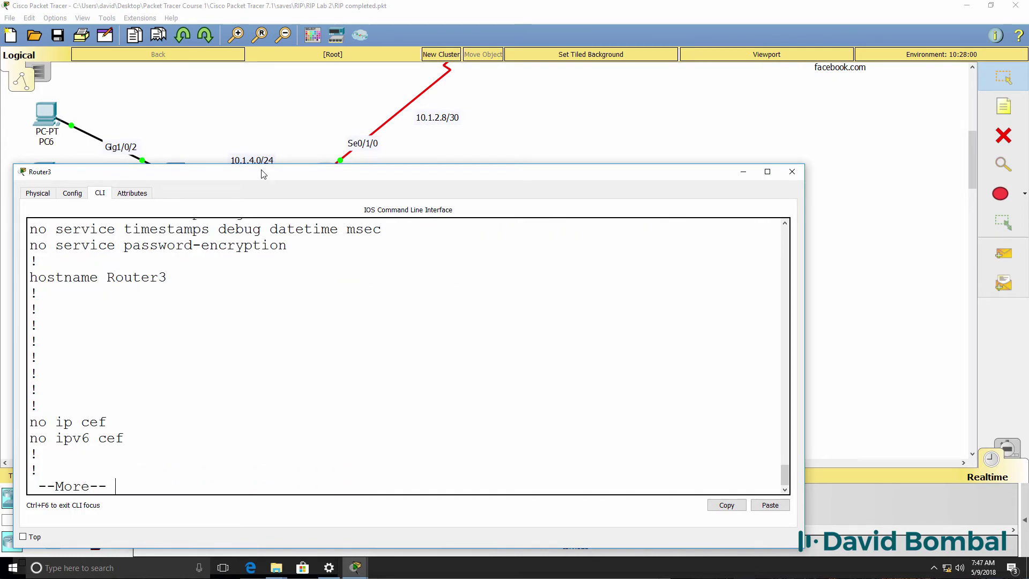
Page through Router3's running configuration and check the RIP network statements.
key(space)
key(space)
key(space)
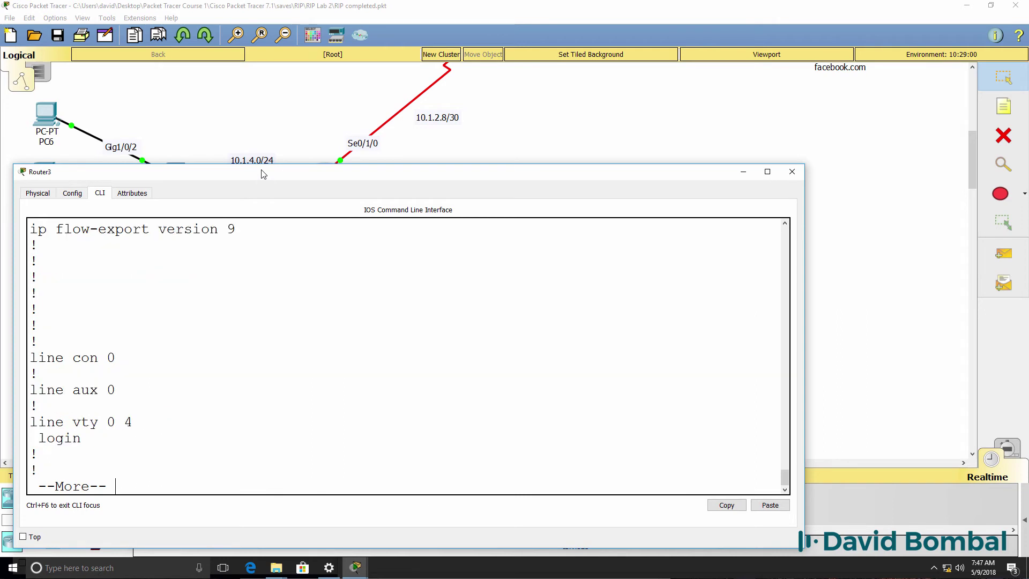
scroll(241, 287, up, 4)
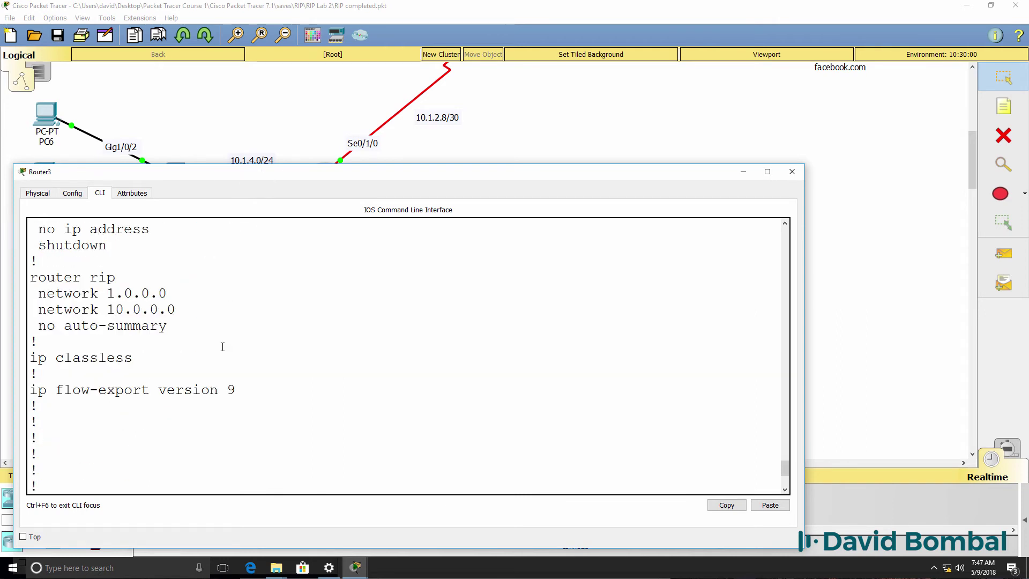
drag(185, 357, 24, 305)
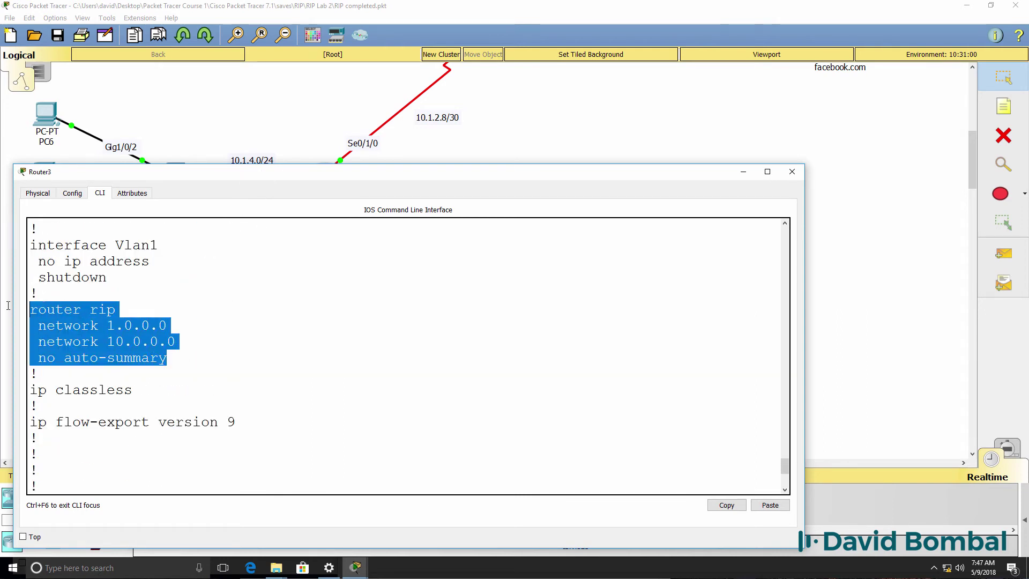
click(72, 319)
Set Router3's RIP to version 2 and leave configuration mode.
text(cnf)
key(BackSpace)
key(BackSpace)
text(onf t)
key(Return)
text(router rip)
key(Return)
text(version 2)
key(Return)
text(end)
key(Return)
key(Return)
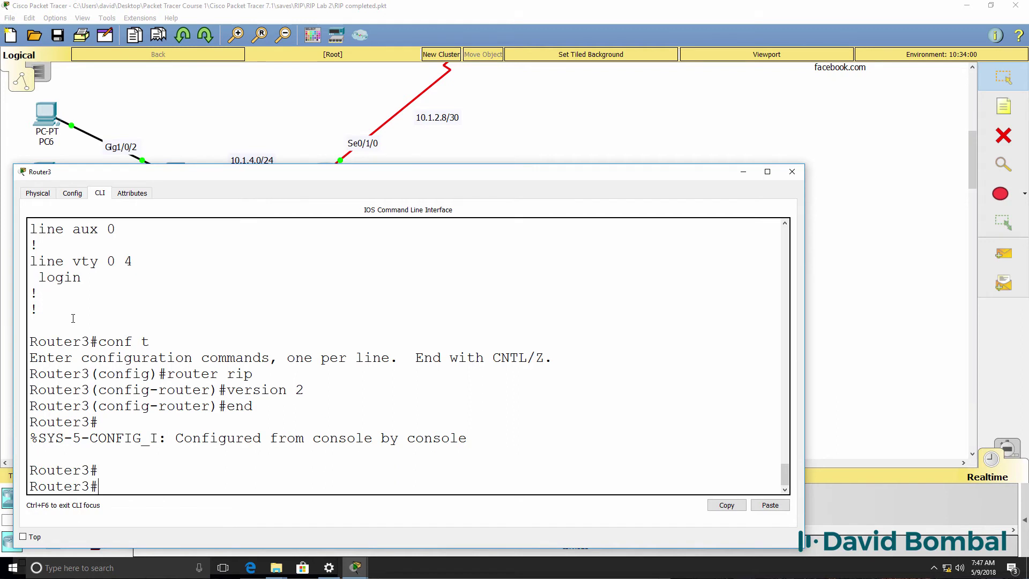
key(Return)
Verify the router rip block shows no auto-summary and networks 1.0.0.0 and 10.0.0.0.
text(sh run)
key(Return)
key(space)
key(space)
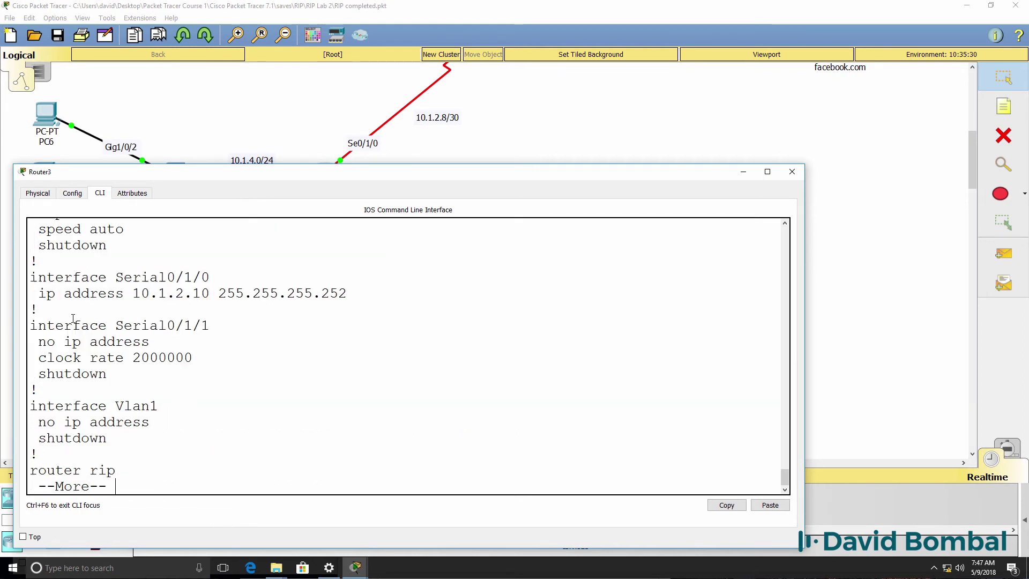
key(space)
scroll(73, 318, up, 3)
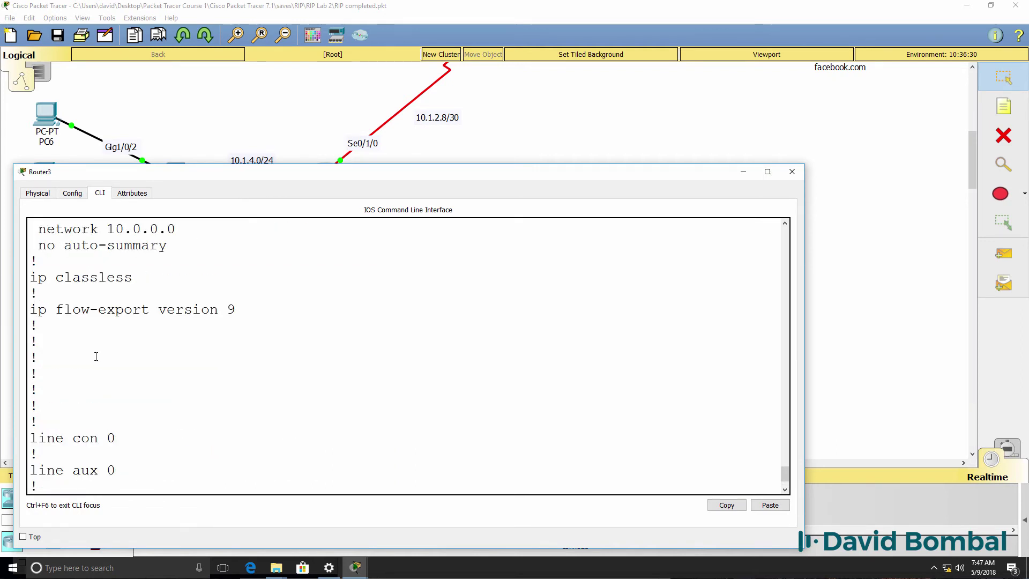
drag(220, 355, 2, 265)
scroll(73, 309, up, 1)
drag(116, 309, 30, 309)
drag(169, 357, 35, 359)
drag(239, 351, 217, 338)
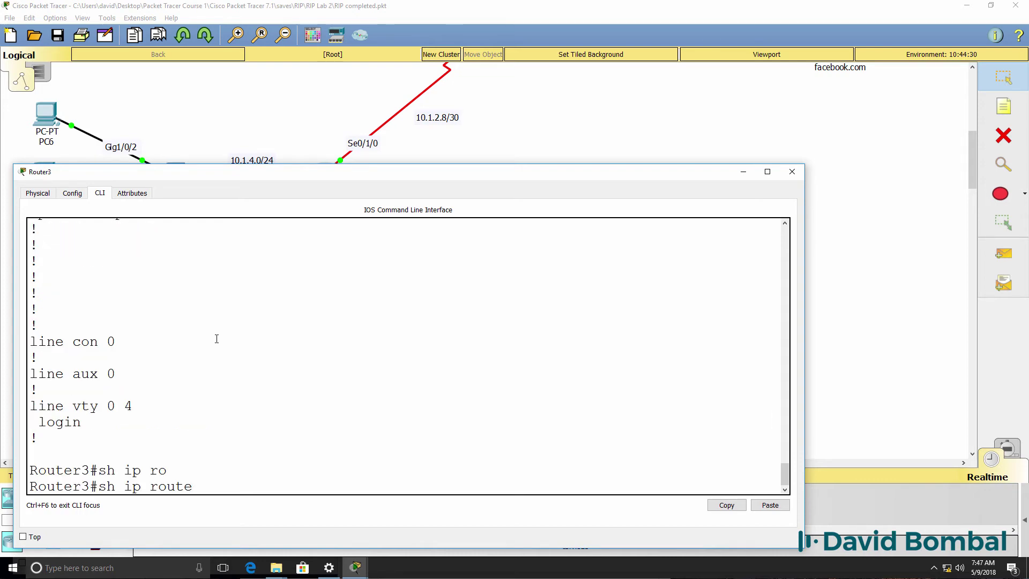
Display Router3's routing table and inspect the /32 loopback routes 1.1.1.1, 1.1.1.2, 1.1.1.3, 1.1.1.4.
key(BackSpace)
key(BackSpace)
key(BackSpace)
key(BackSpace)
key(BackSpace)
key(BackSpace)
key(BackSpace)
key(BackSpace)
key(BackSpace)
key(BackSpace)
text(route)
key(Return)
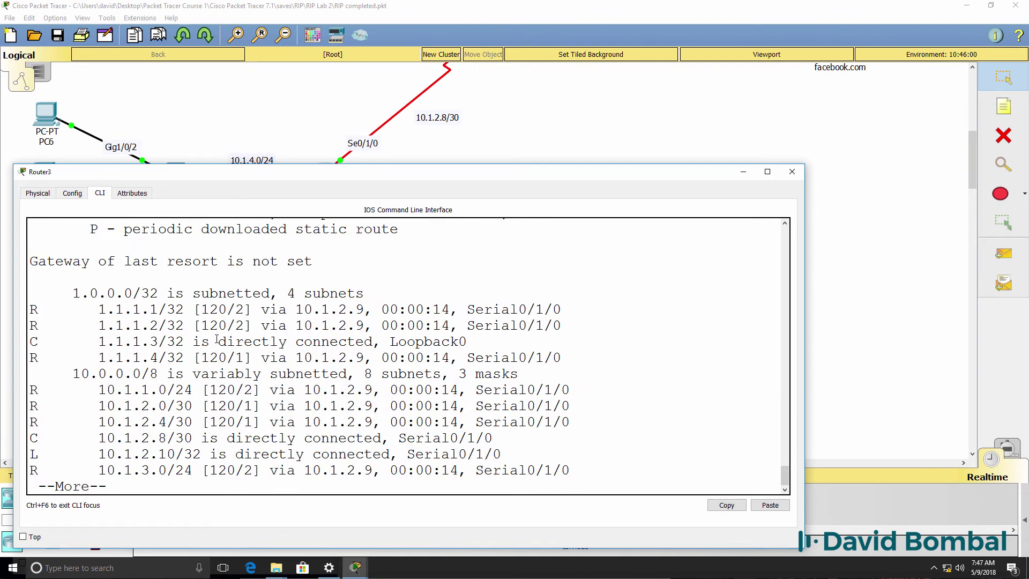
key(space)
text(ping)
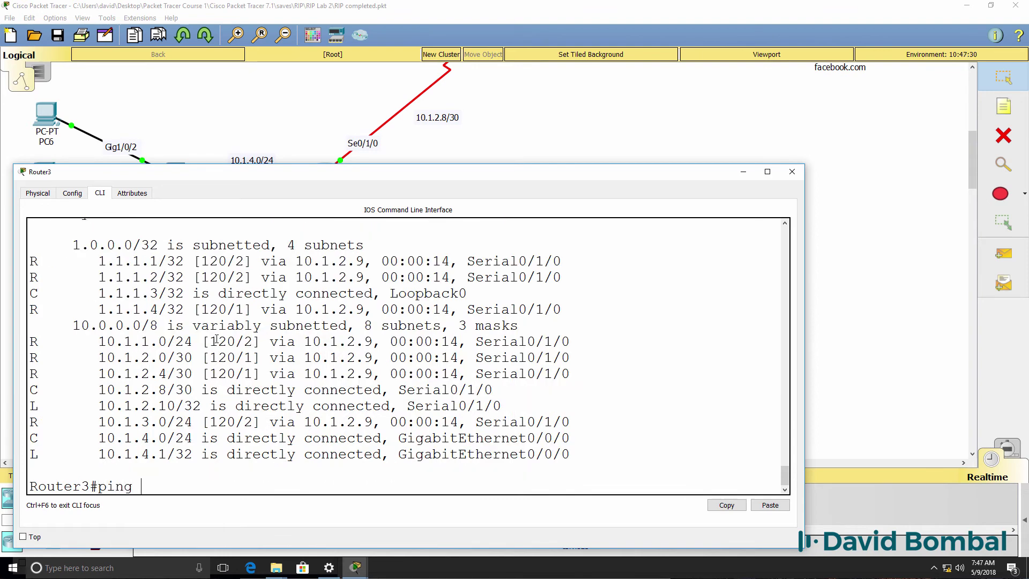
drag(29, 261, 557, 261)
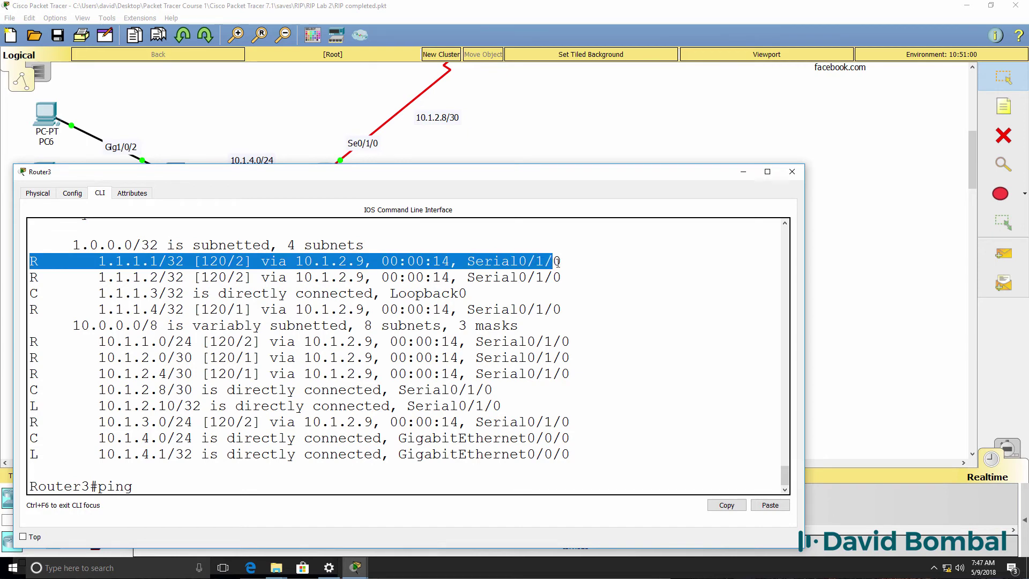
double_click(175, 261)
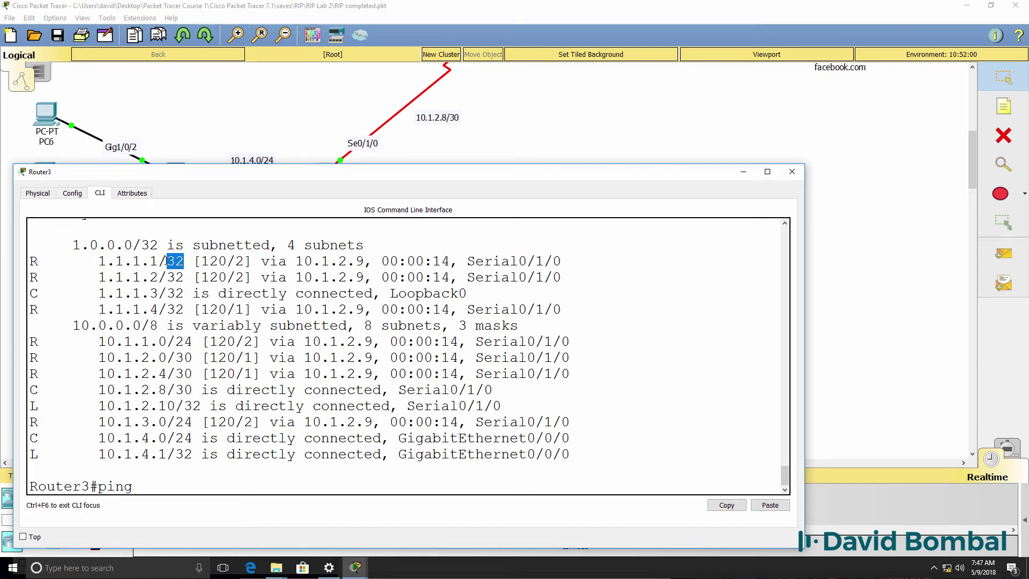
drag(34, 277, 568, 276)
drag(181, 279, 159, 278)
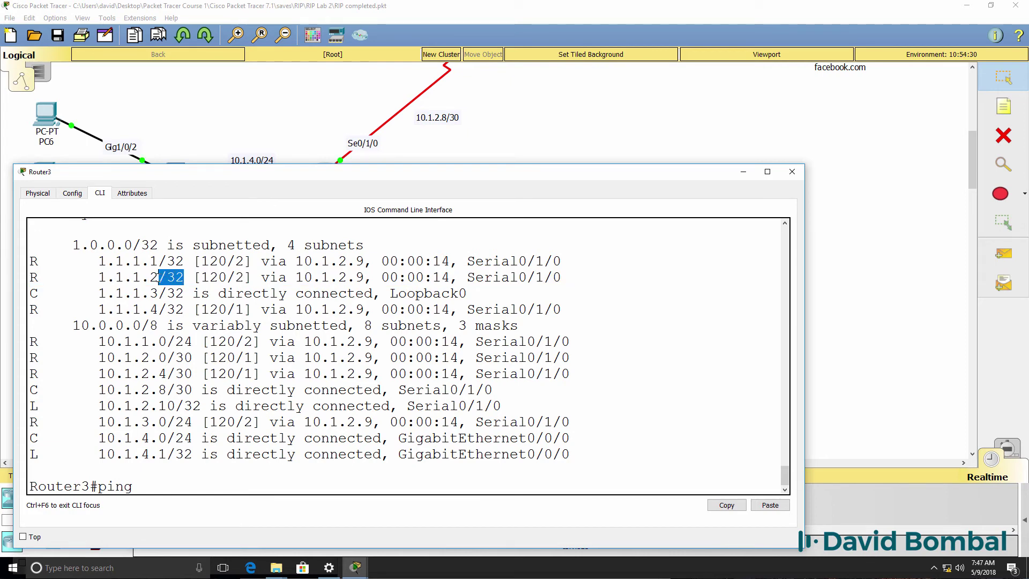
drag(90, 293, 183, 292)
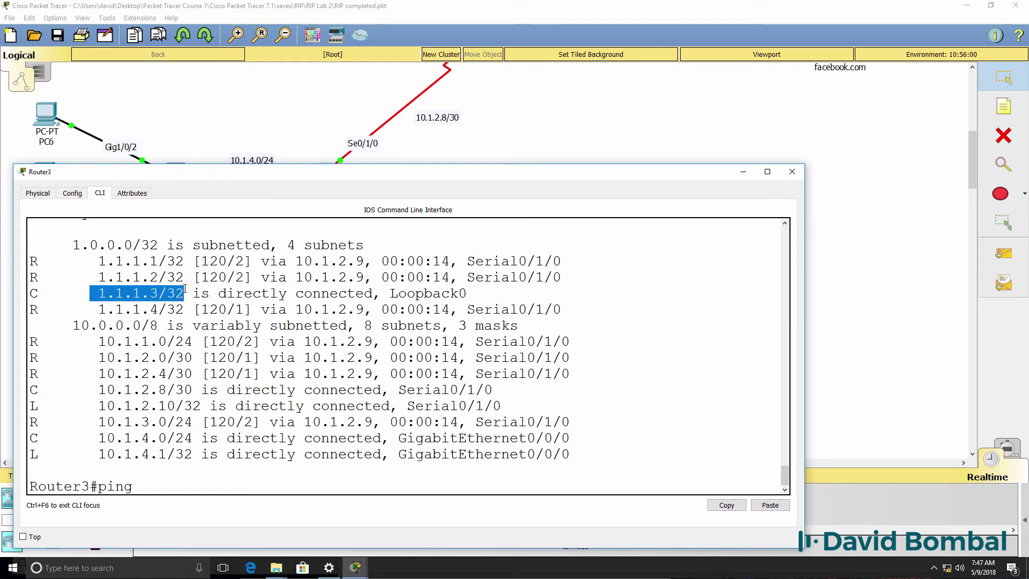
drag(81, 309, 185, 310)
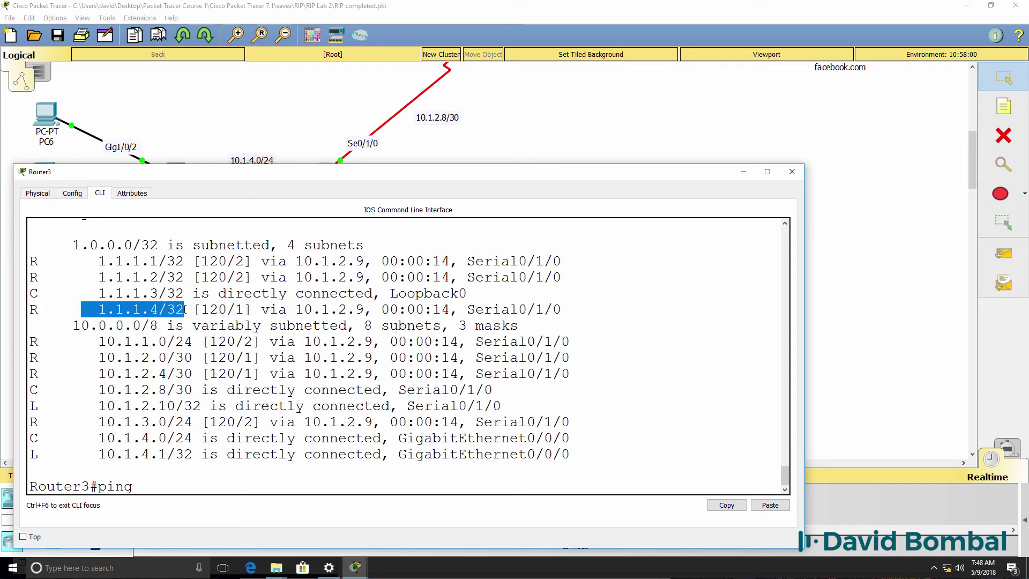
Ping loopbacks 1.1.1.1, 1.1.1.2, 1.1.1.3 and 1.1.1.4 from Router3.
text(1.)
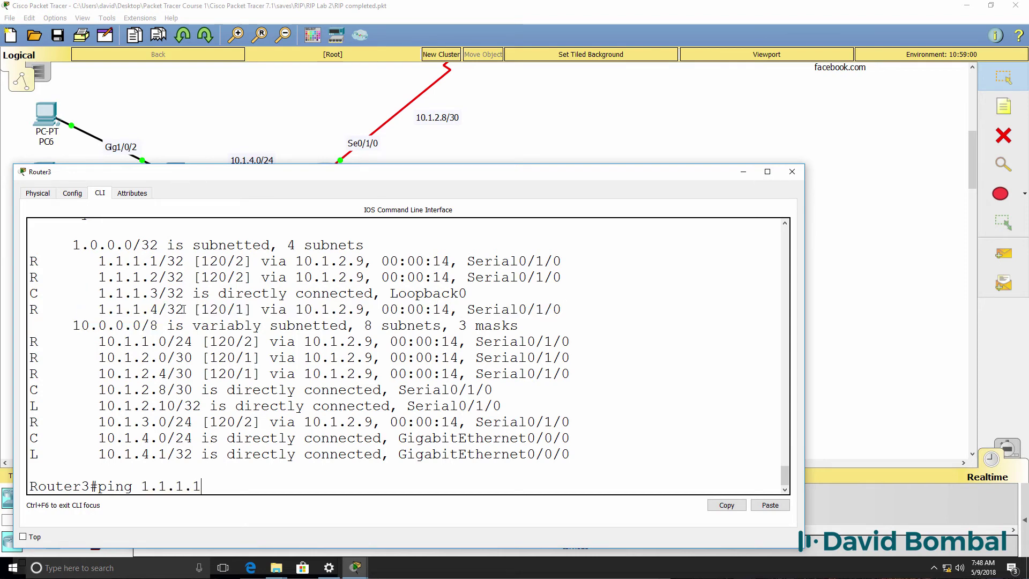
text(1.1.1)
key(Return)
key(Up)
key(Return)
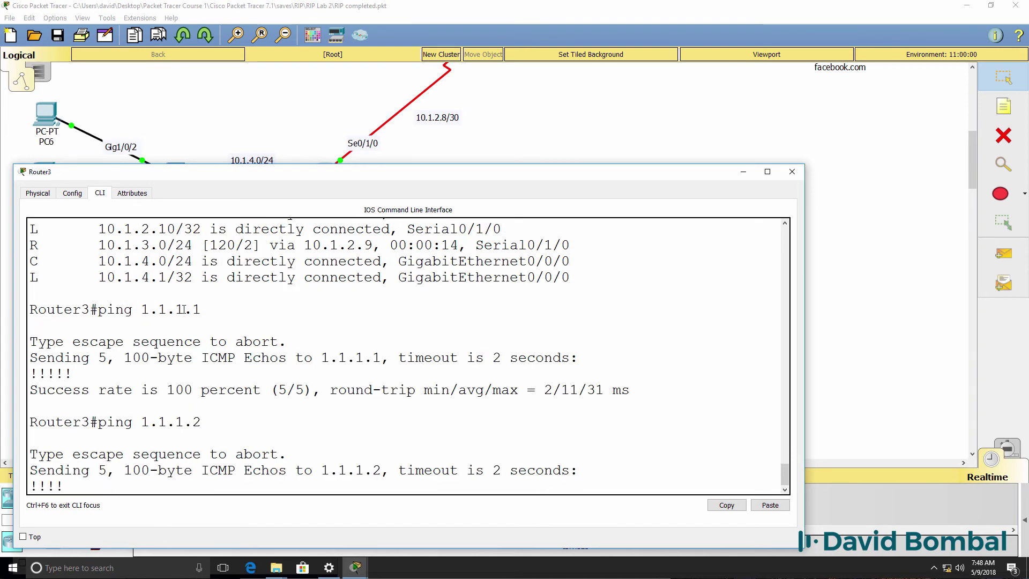
key(Up)
key(BackSpace)
text(3)
key(Return)
key(Up)
key(BackSpace)
text(4)
key(Return)
Rerun show ip route on Router3 to display the routing table again.
key(Up)
key(BackSpace)
text(3#ping 1.1.1.3)
key(Up)
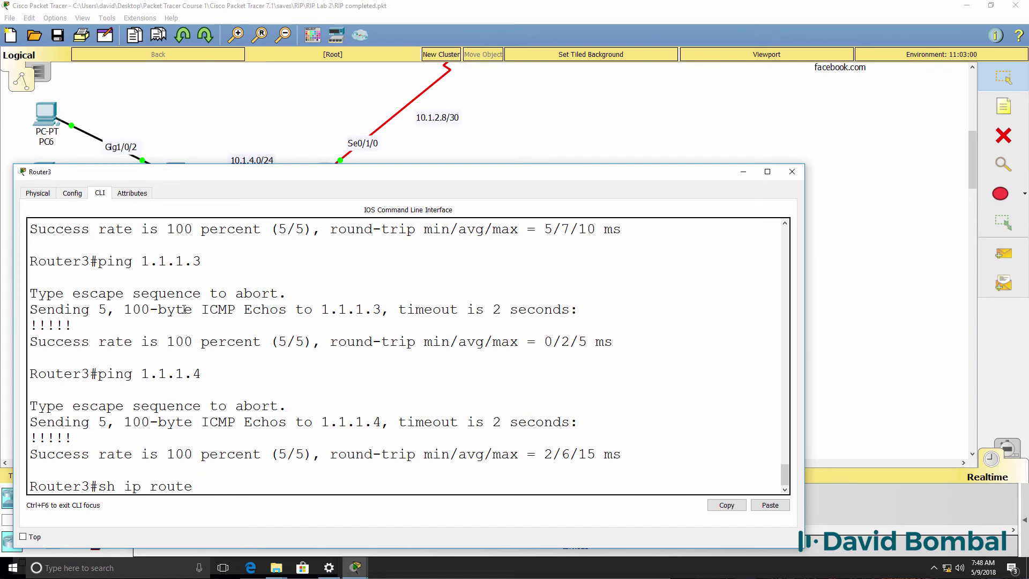
key(Return)
key(space)
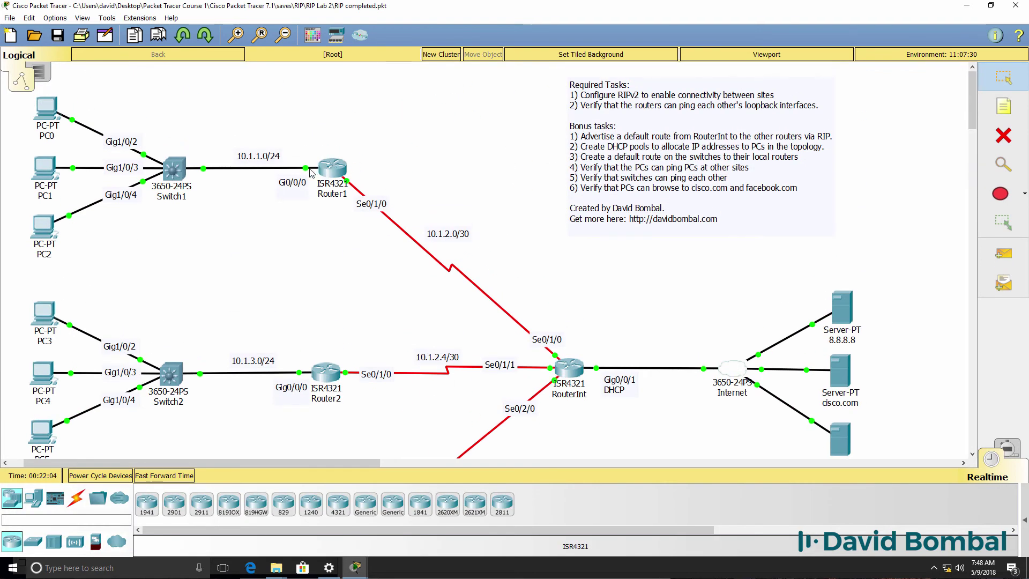
List Router1's interfaces with show ip interface brief, noting 10.1.1.1, then return to Router3's console.
mouse_move(355, 567)
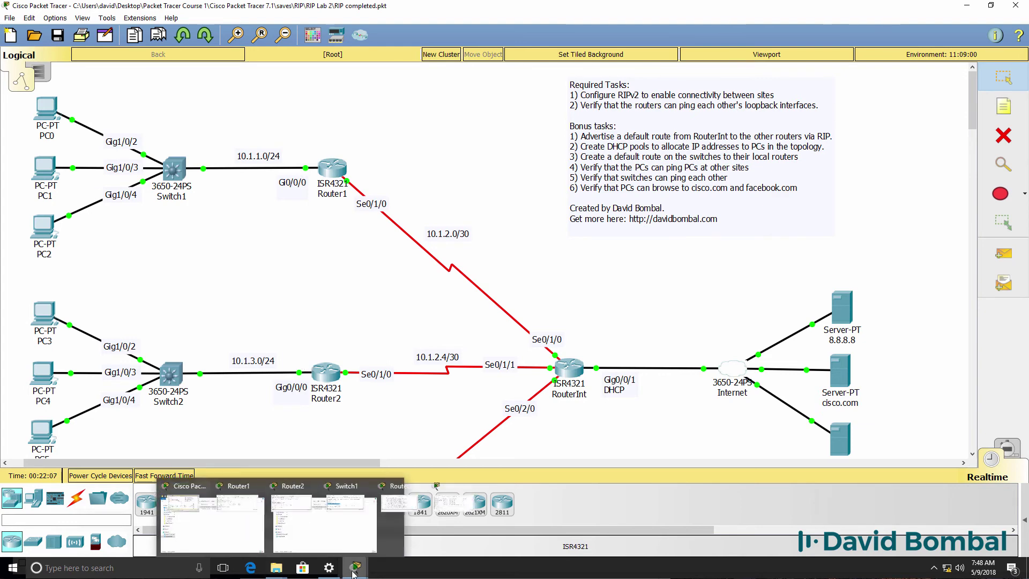
click(171, 514)
drag(241, 240, 650, 181)
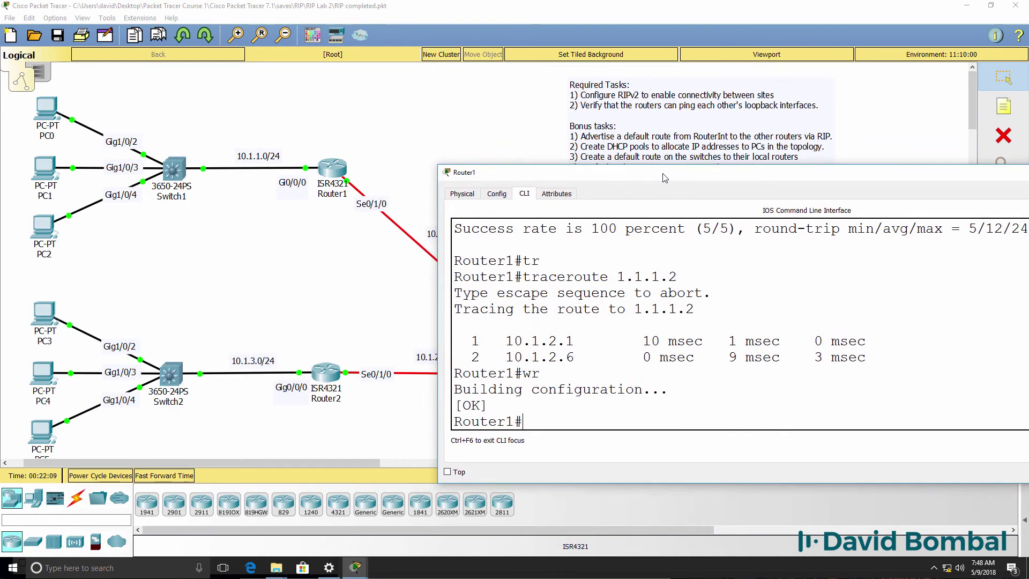
text(sh ip intb r)
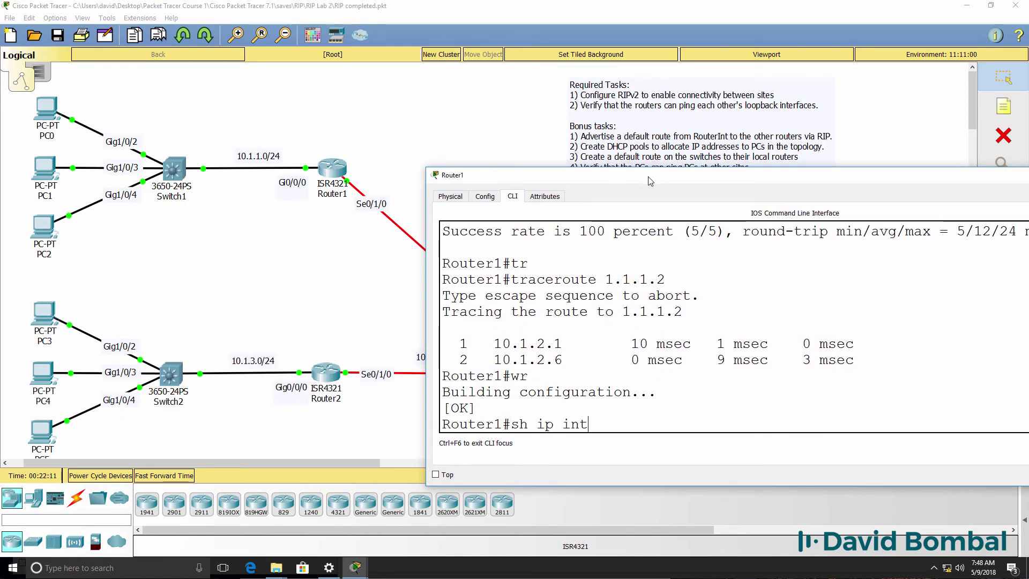
key(BackSpace)
key(BackSpace)
key(BackSpace)
text(brief)
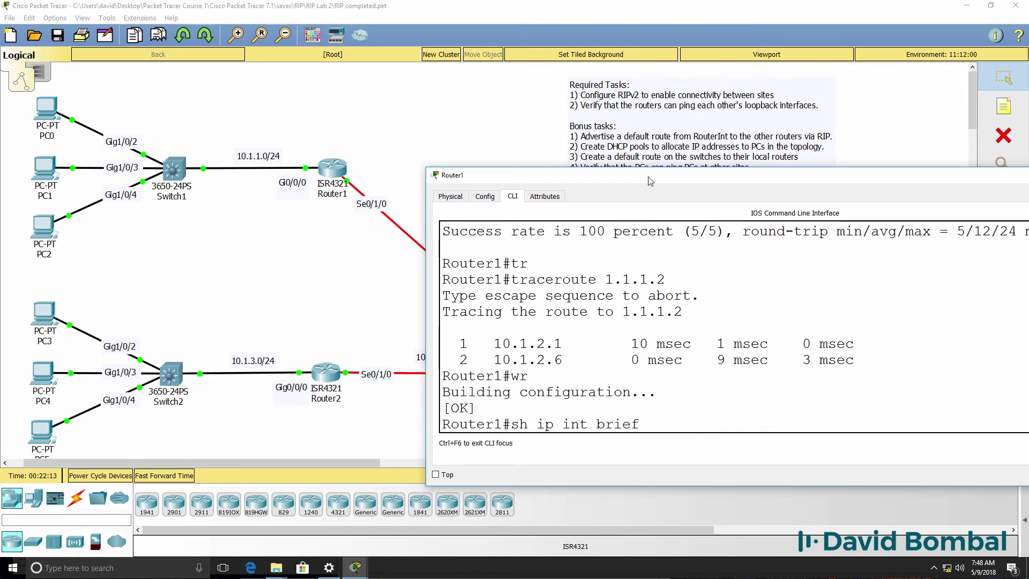
key(Return)
drag(721, 326, 640, 326)
mouse_move(354, 566)
click(544, 521)
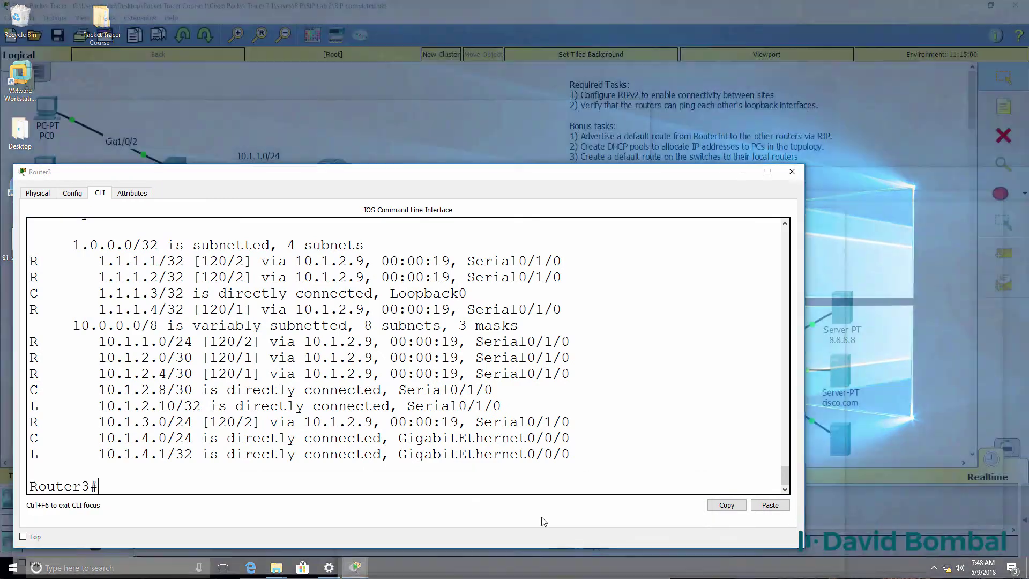
Ping and traceroute 10.1.1.1 from Router3.
text(ping 10.1)
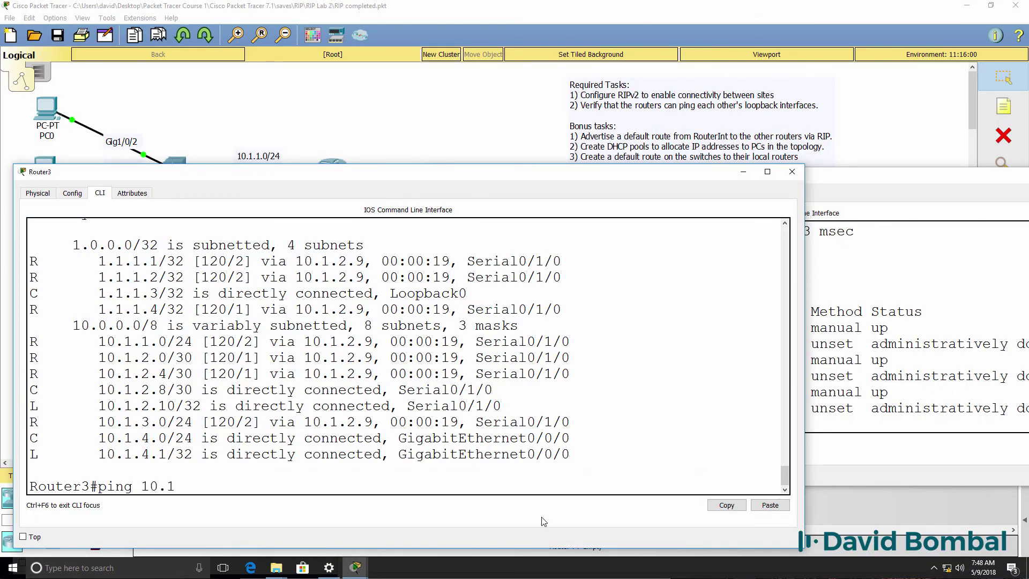
click(905, 258)
click(153, 453)
key(Return)
text(tr)
key(Tab)
text(19)
text(.1.1.)
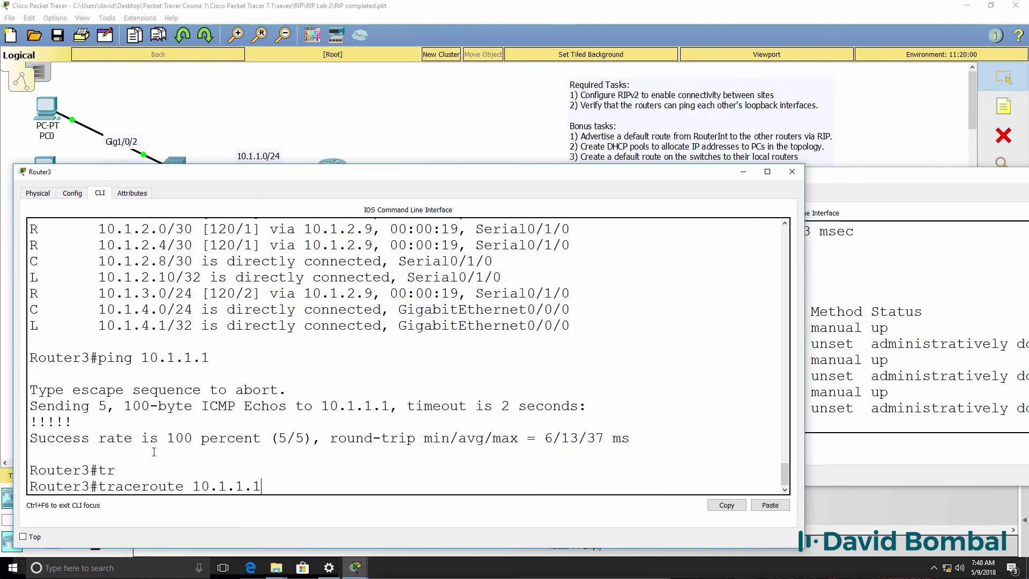
text(1)
key(Return)
Match traceroute hops 10.1.2.9 and 10.1.2.2 to RouterInt's Serial0/2/0, then close RouterInt's console.
drag(75, 453, 458, 461)
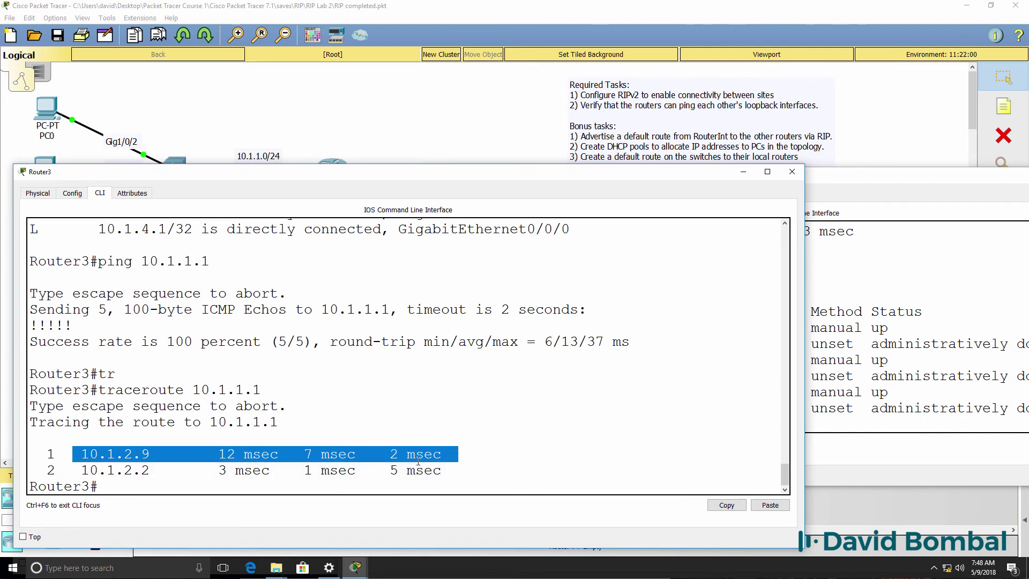
drag(63, 469, 441, 470)
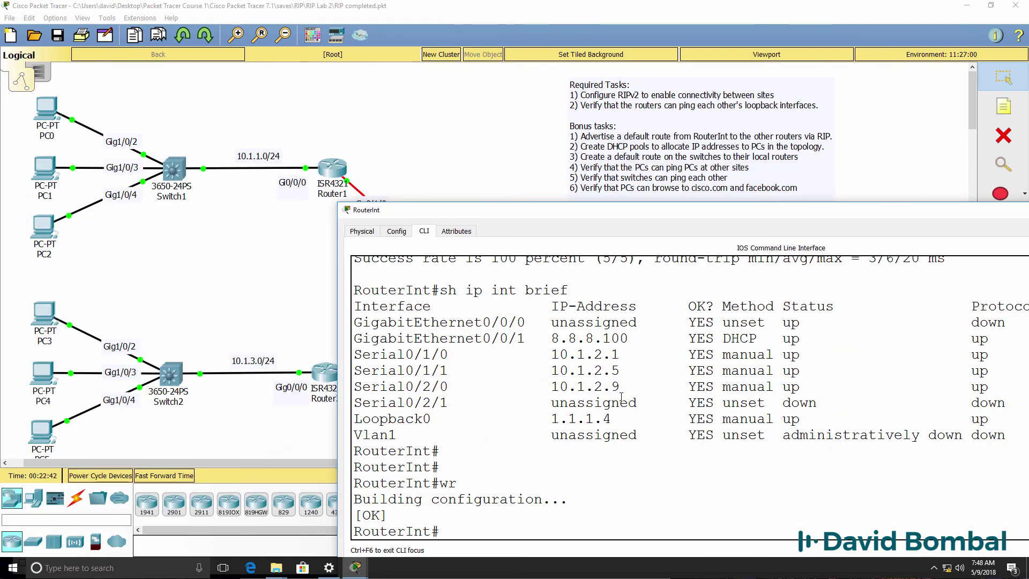
drag(628, 387, 354, 386)
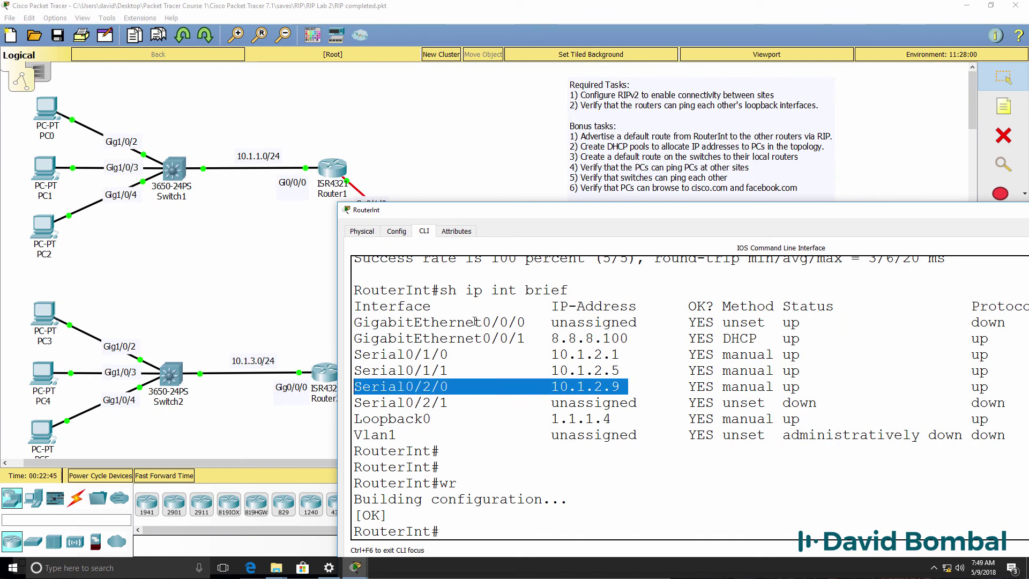
key(alt+F4)
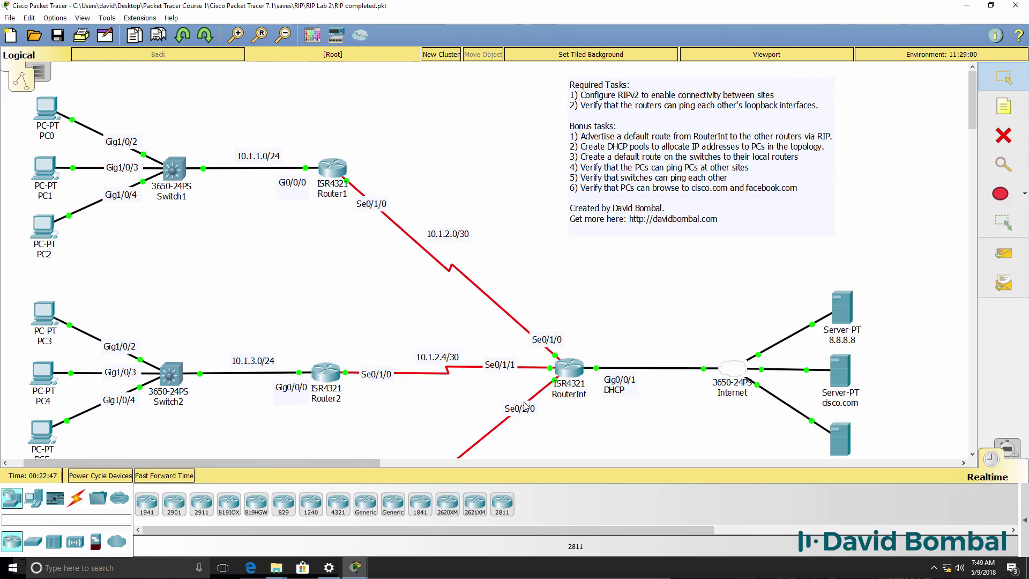
Check Router2's interface summary with 'sh ip int brief' to find GigabitEthernet0/0/0's address 10.1.3.1.
click(331, 383)
text(sh ip int brief)
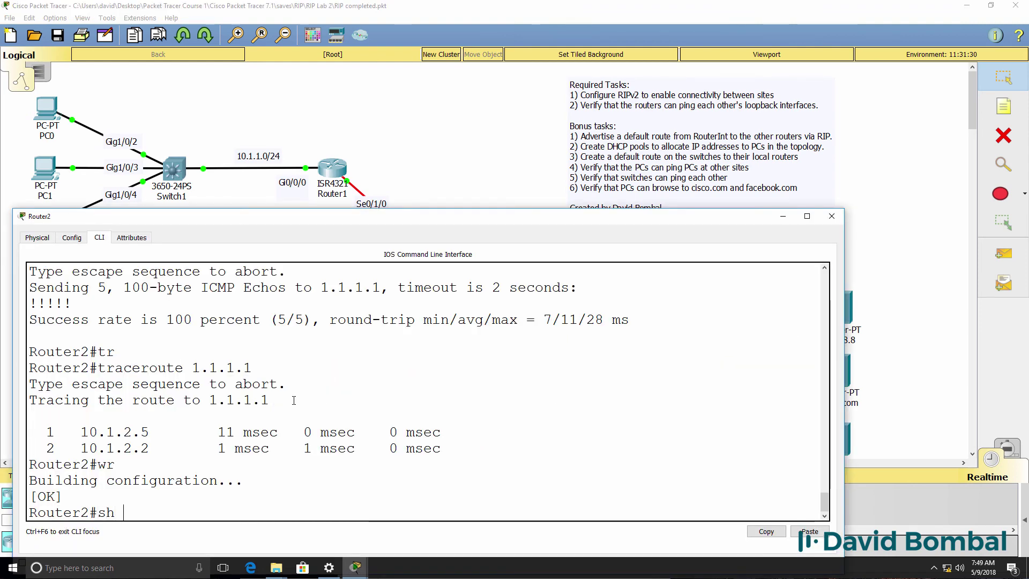
key(Return)
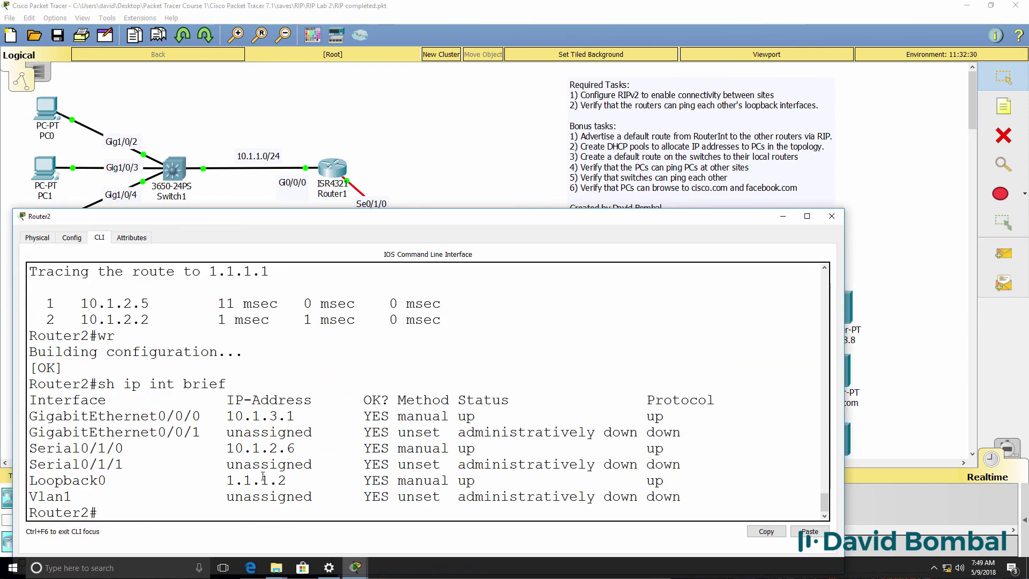
drag(295, 417, 175, 417)
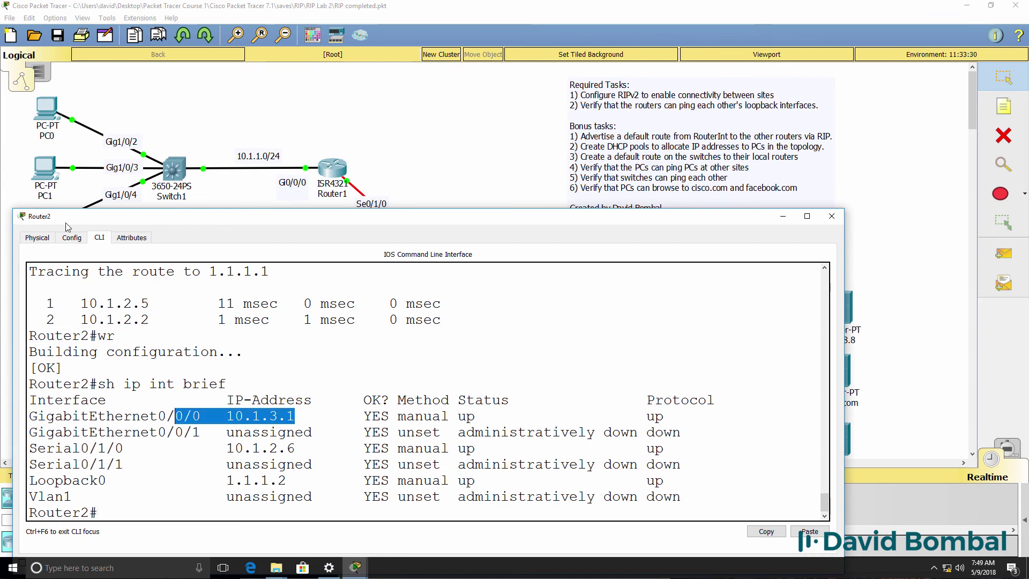
drag(75, 216, 600, 190)
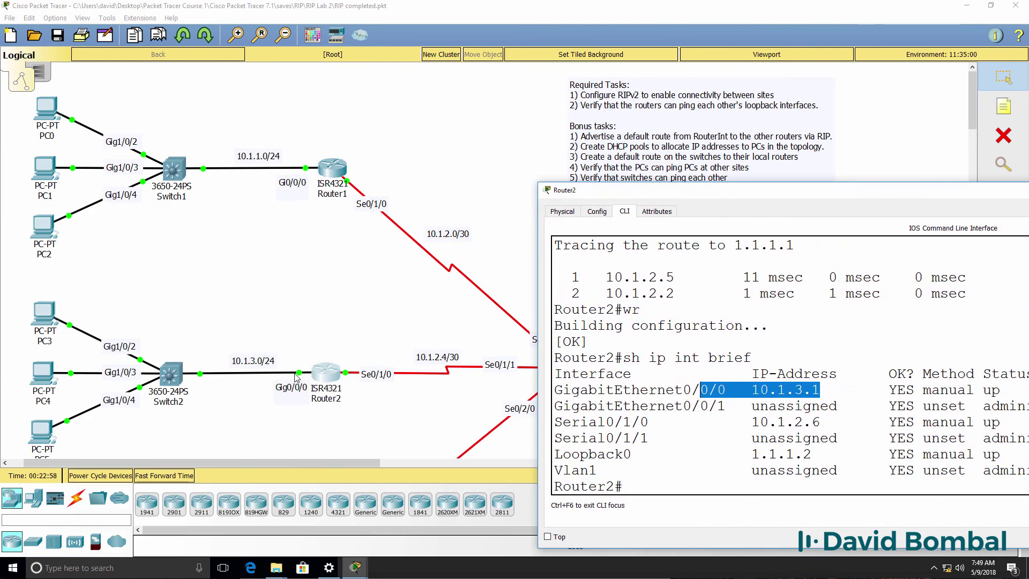
From Router3, ping 10.1.3.1 successfully and save the configuration with 'wr'.
mouse_move(355, 567)
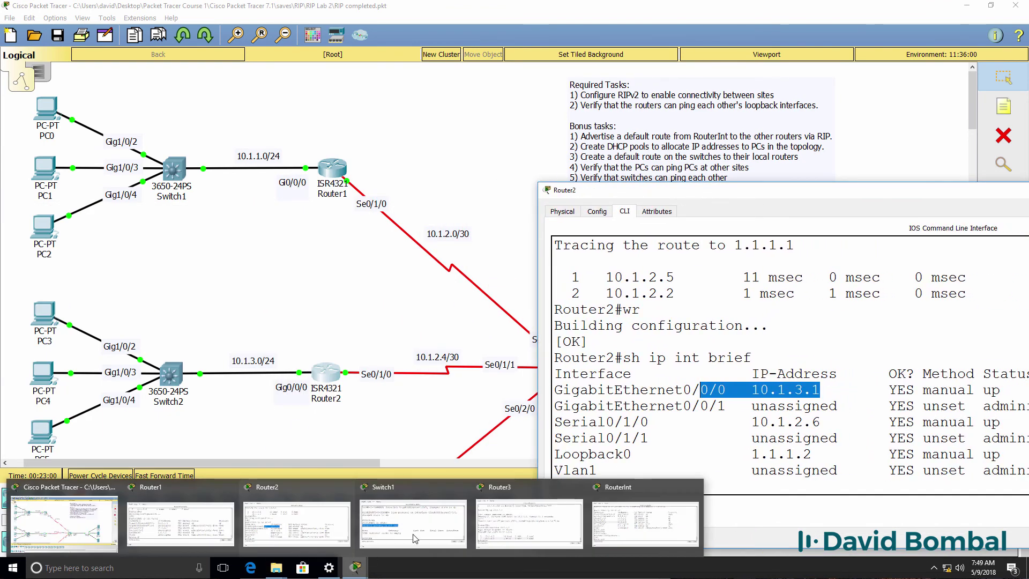
click(509, 525)
text(ping 10)
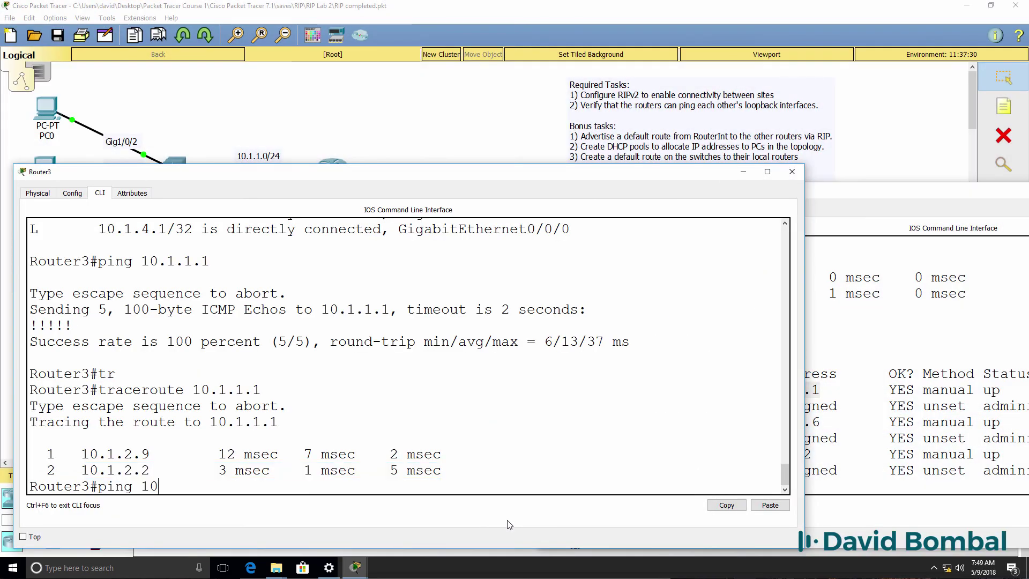
text(.1.3.1)
key(Return)
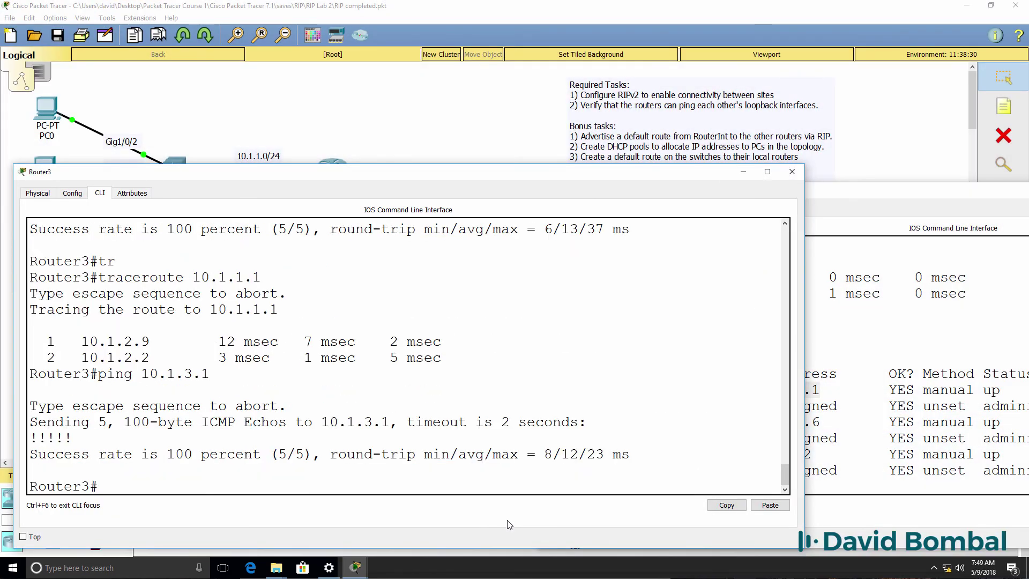
text(wr)
key(Return)
Display Router3's full routing table with 'sh ip route' to confirm the RIP routes.
text(sh ip route)
key(Return)
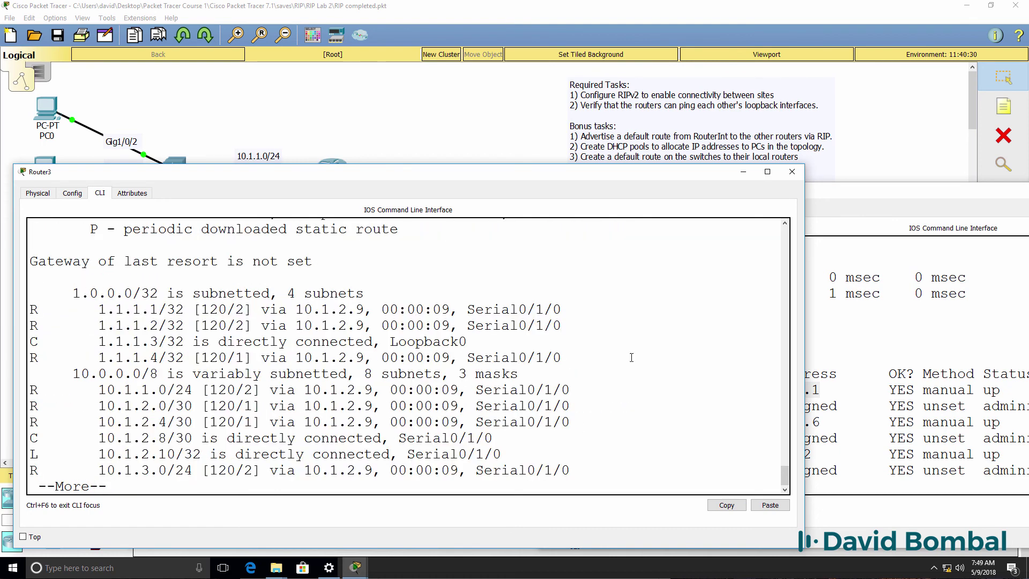
key(space)
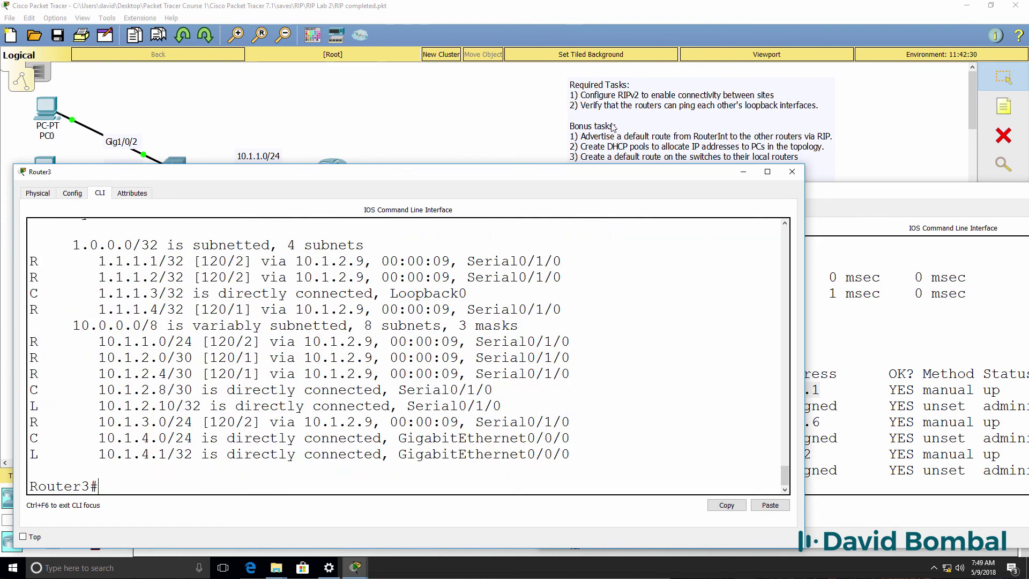
From Router2, ping the loopbacks 1.1.1.1, 1.1.1.2, 1.1.1.3 and 1.1.1.4.
click(868, 263)
text(ping 1.1.1.)
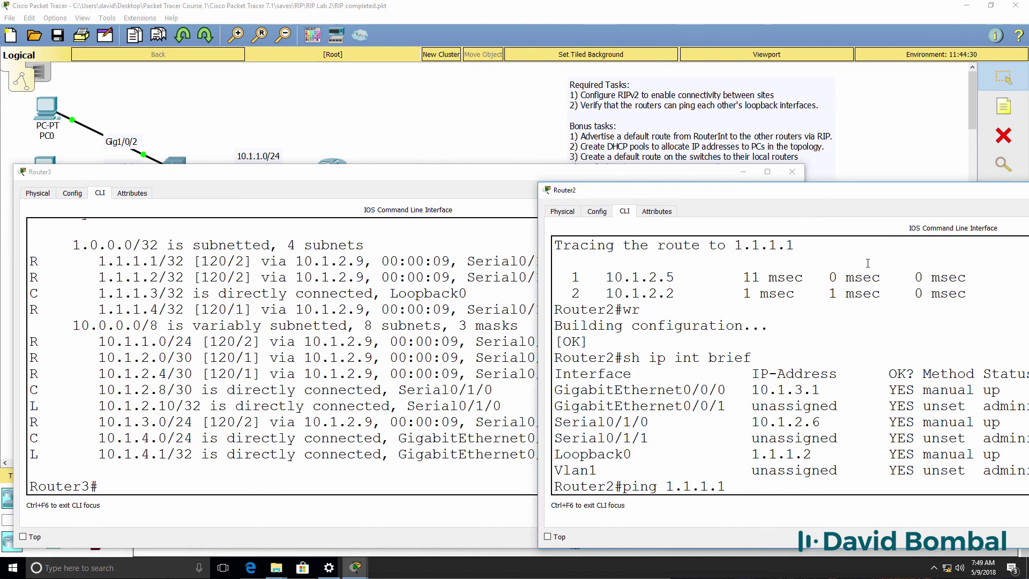
text(1)
key(Return)
key(Up)
key(BackSpace)
text(2#ping 1.1.1.2)
key(Return)
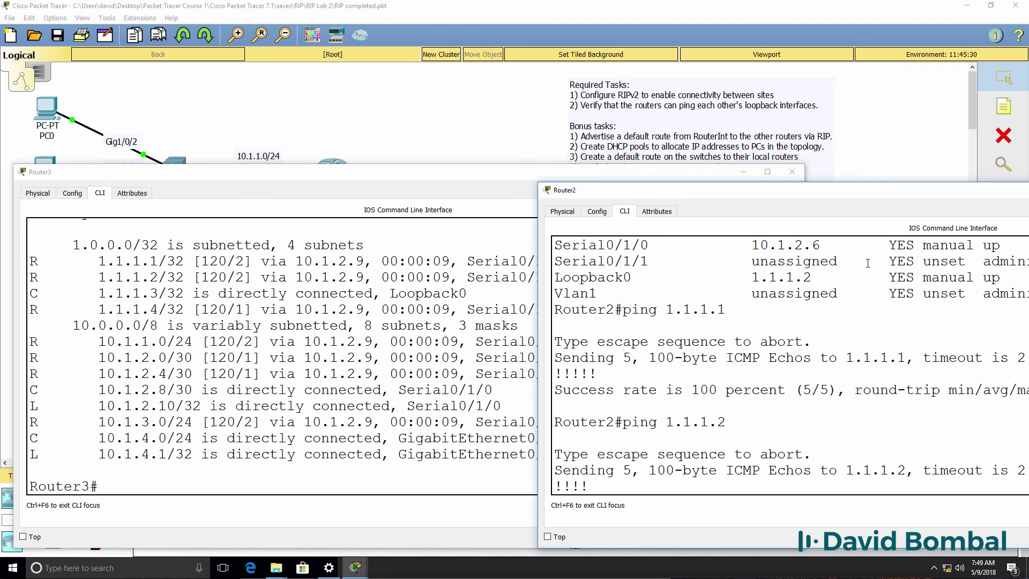
key(Up)
key(BackSpace)
text(3)
key(Return)
key(Up)
key(BackSpace)
text(4)
key(Return)
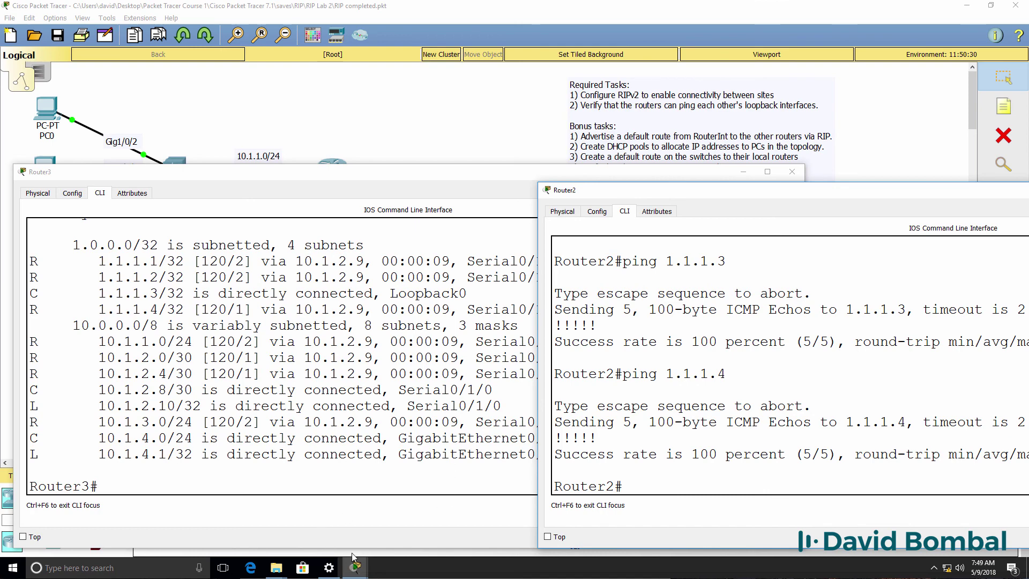
From Router1, ping the loopbacks 1.1.1.1 through 1.1.1.4.
click(214, 526)
text(p)
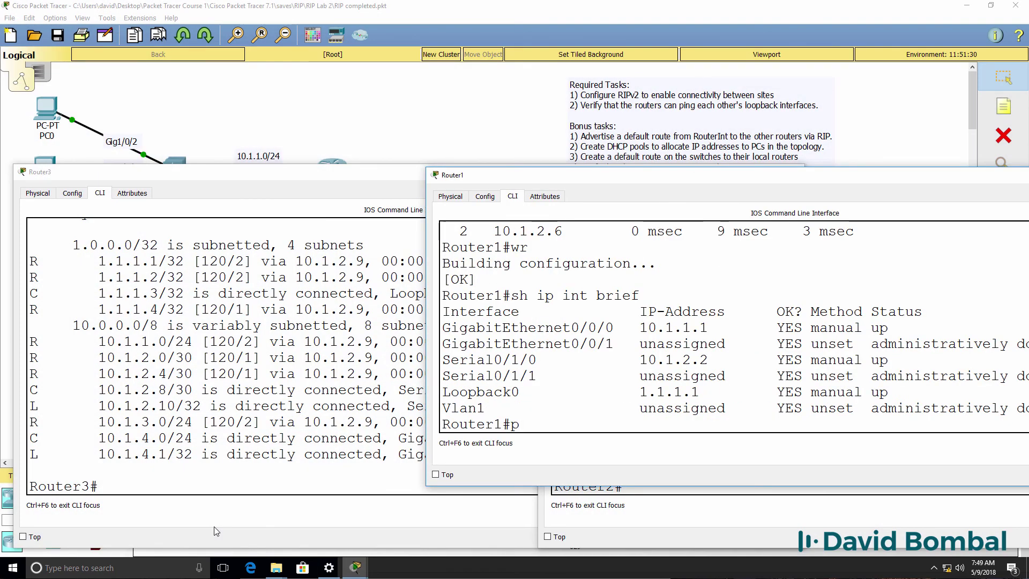
text(ing 1.1.1.)
key(Return)
key(Up)
text(1)
key(Return)
key(Up)
key(BackSpace)
text(2)
key(Return)
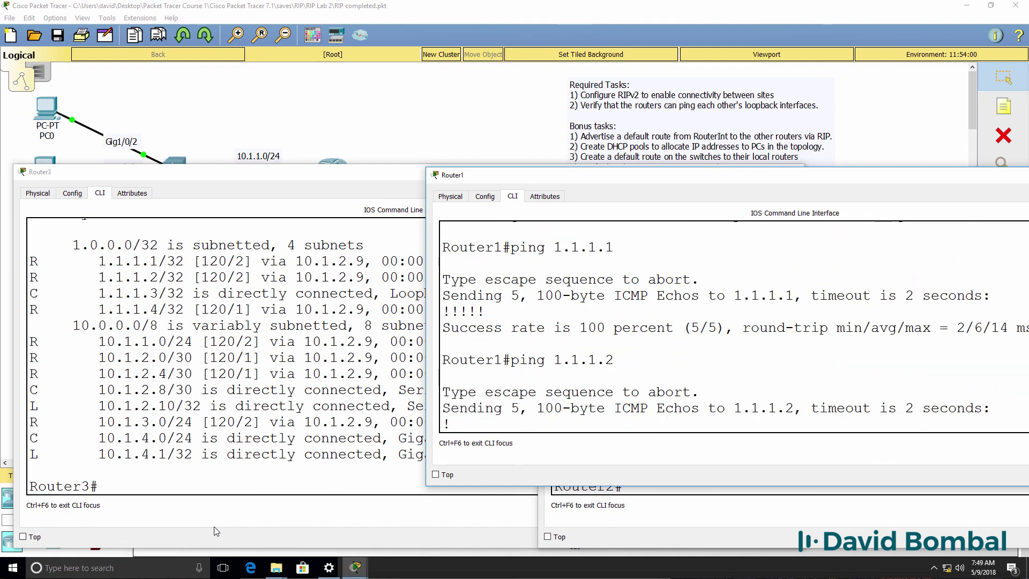
key(Up)
key(BackSpace)
text(3)
key(Return)
key(Up)
key(BackSpace)
text(4)
key(Return)
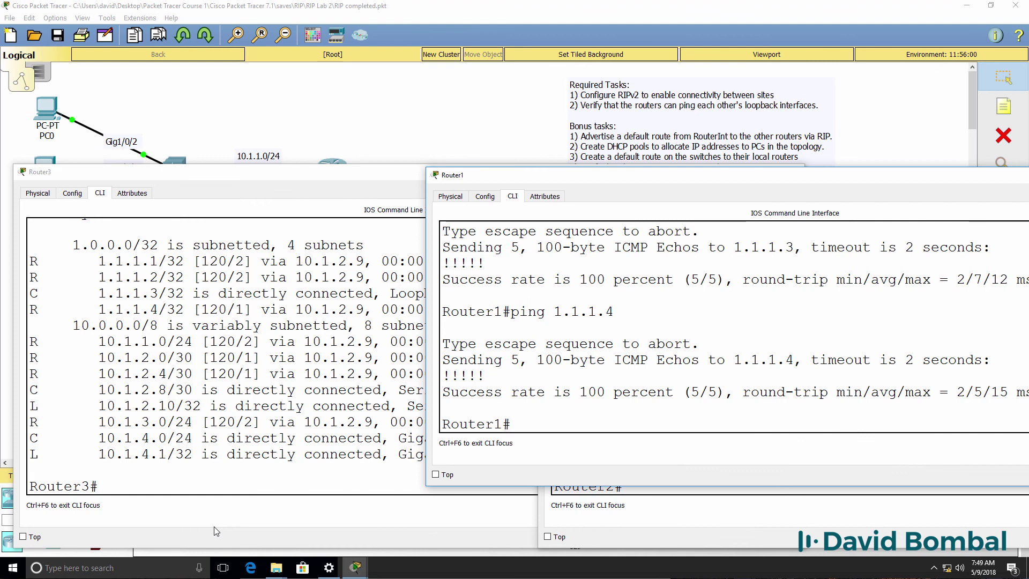